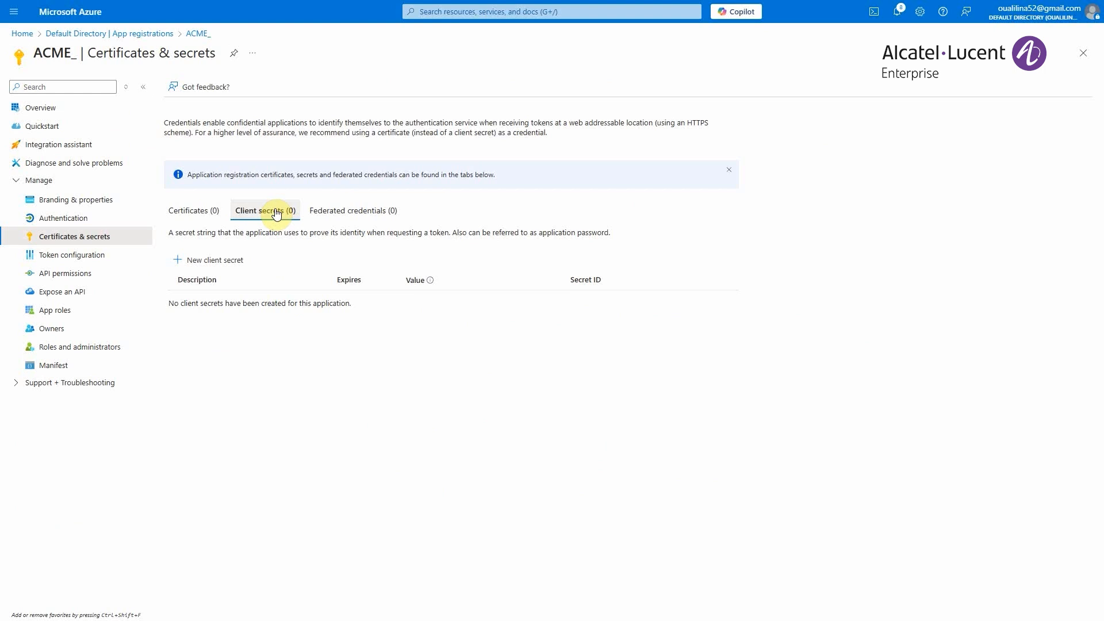
- Add a client secret with the description ACME_Wired_Wireless to the ACME_ application
left_click(204, 259)
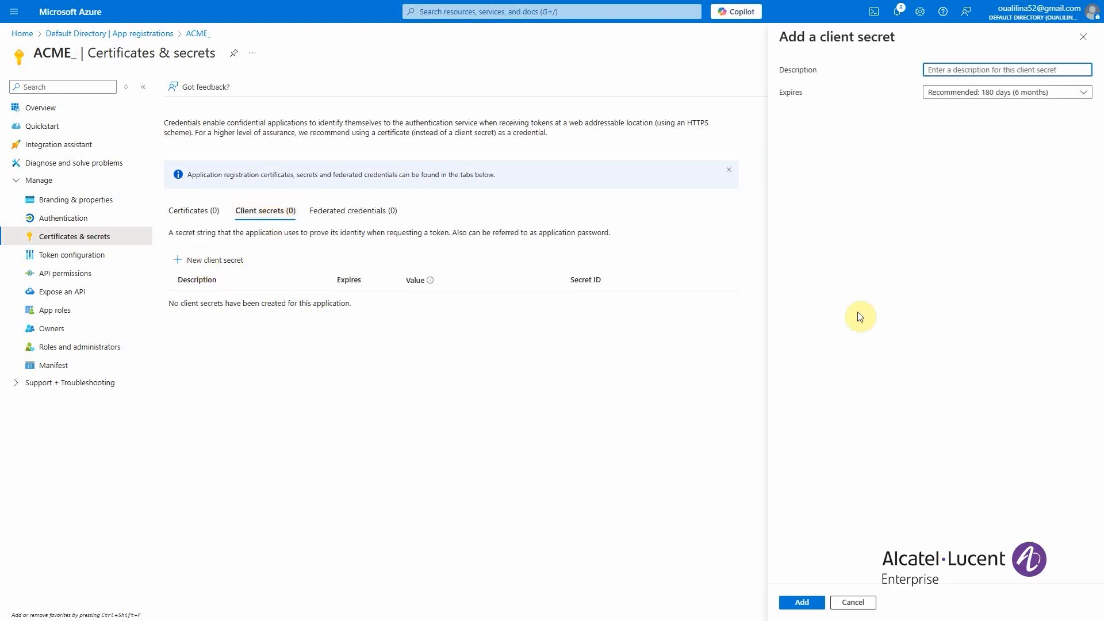
type("ACME_Wired_Wireless")
left_click(800, 601)
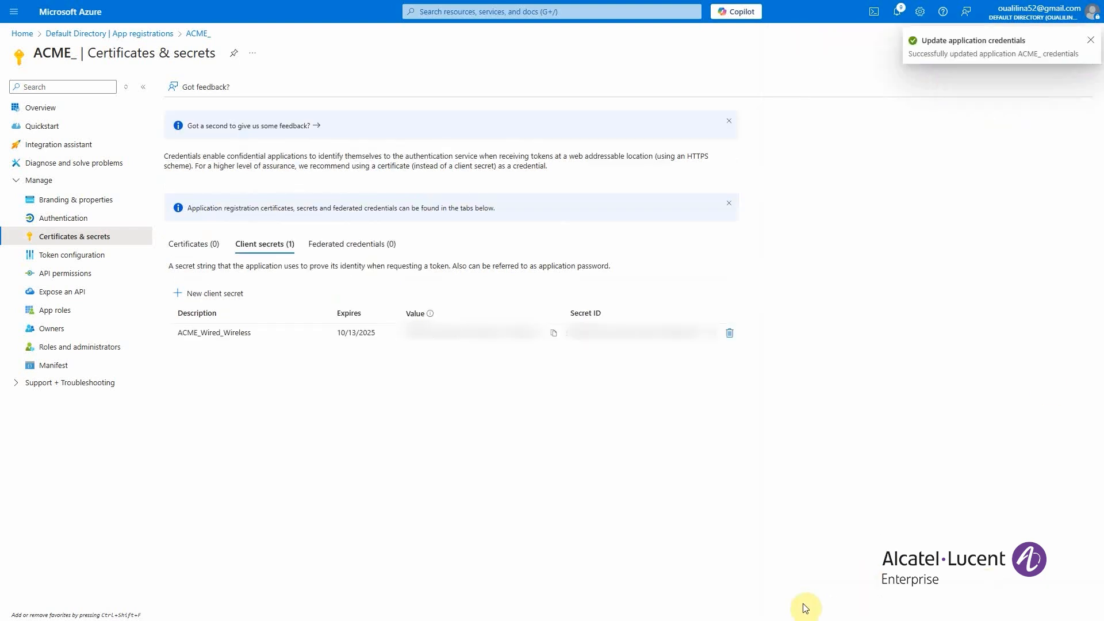
- Copy the ACME_Wired_Wireless client secret's value, switch to the Entra ID workbook in Excel and paste it into cell C2 under secret ID (VALUE)
left_click(555, 334)
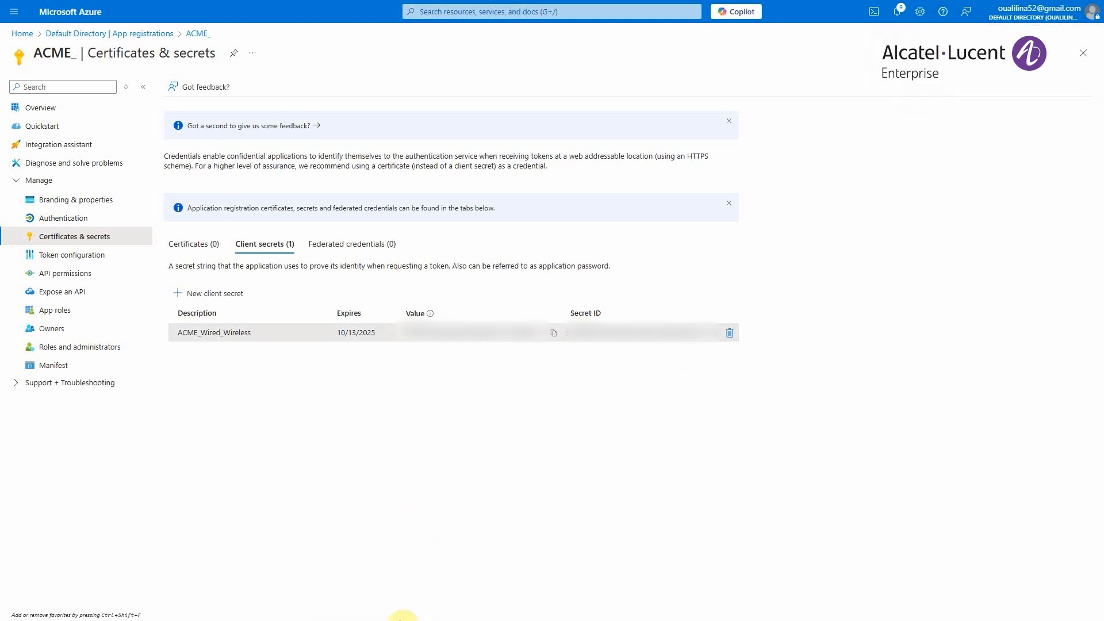
key("super")
mouse_move(503, 607)
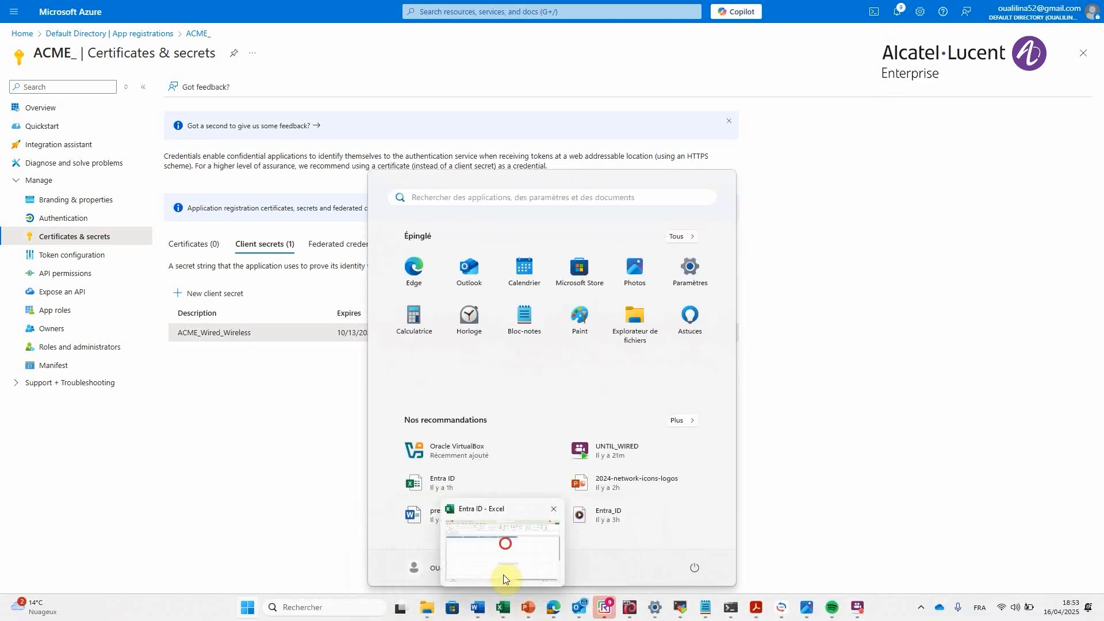
left_click(503, 577)
left_click(85, 176)
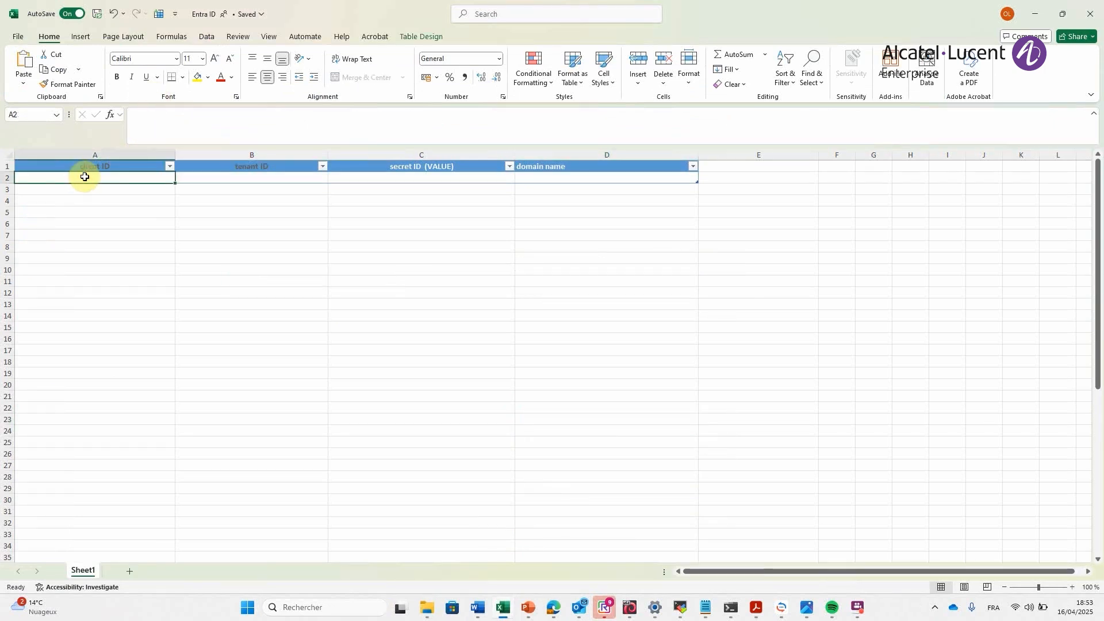
left_click(384, 180)
left_click(374, 134)
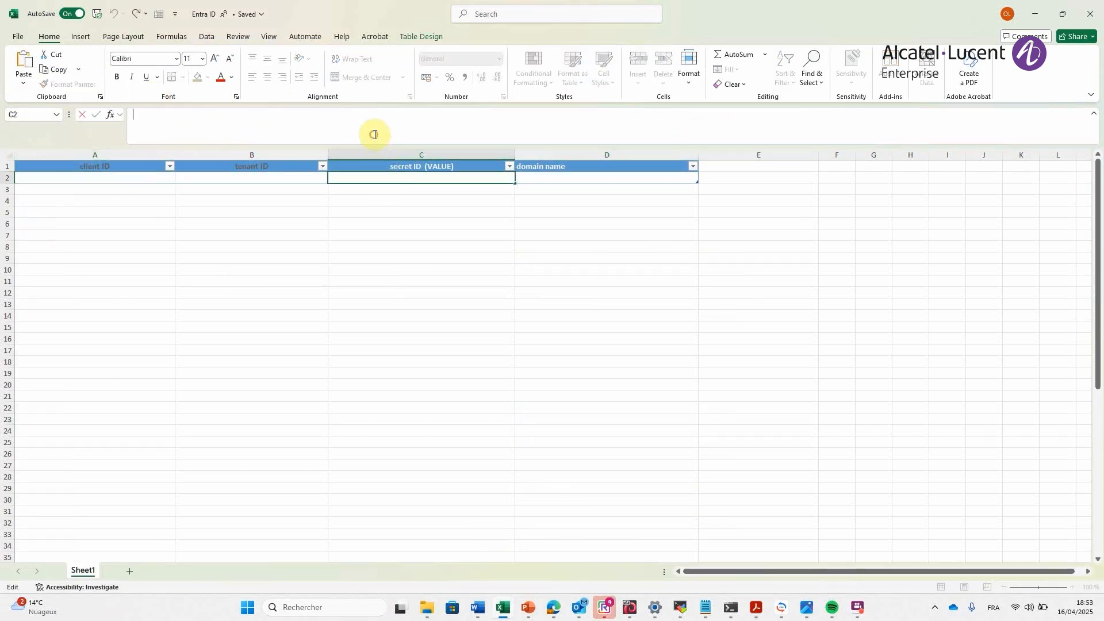
key("super+v")
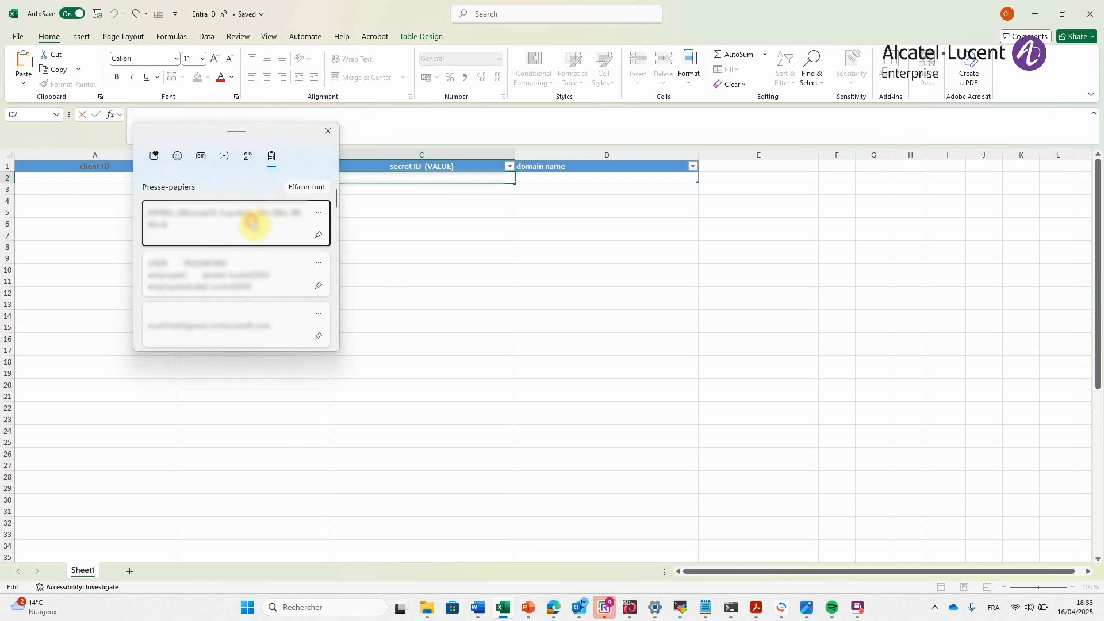
left_click(255, 222)
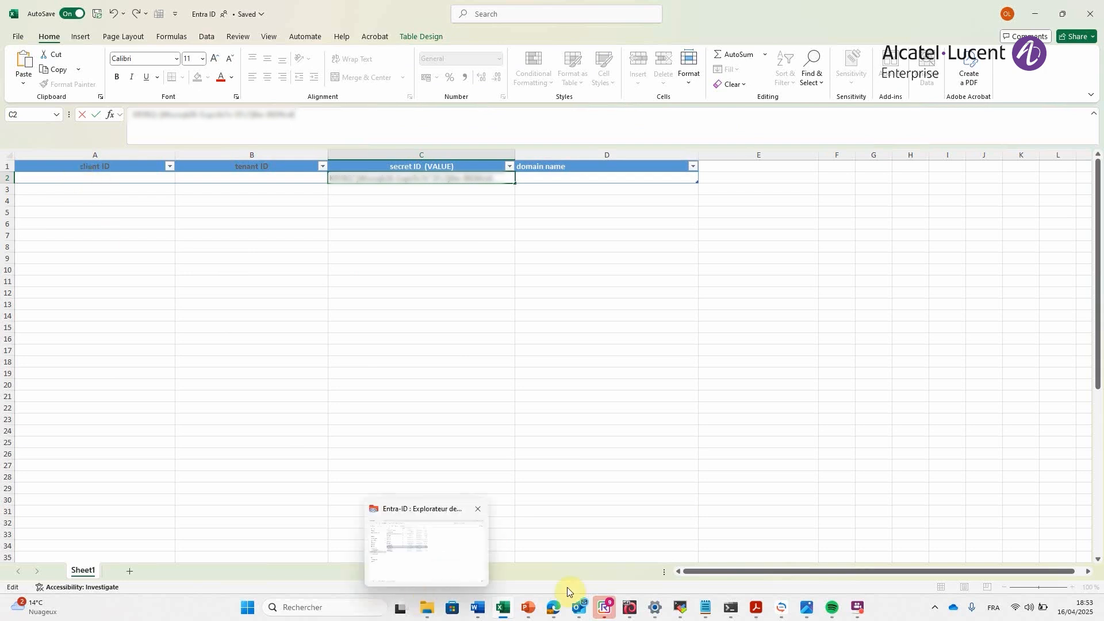
- Switch back to the Azure portal and copy the application (client) ID and directory (tenant) ID from the ACME_ overview
mouse_move(550, 609)
left_click(648, 571)
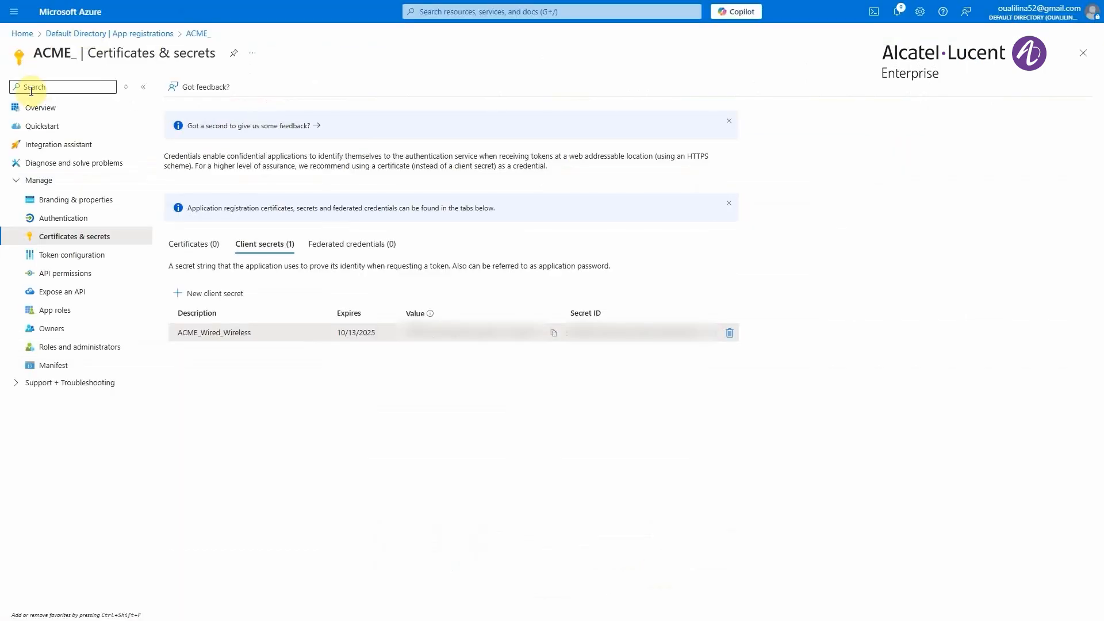
left_click(45, 111)
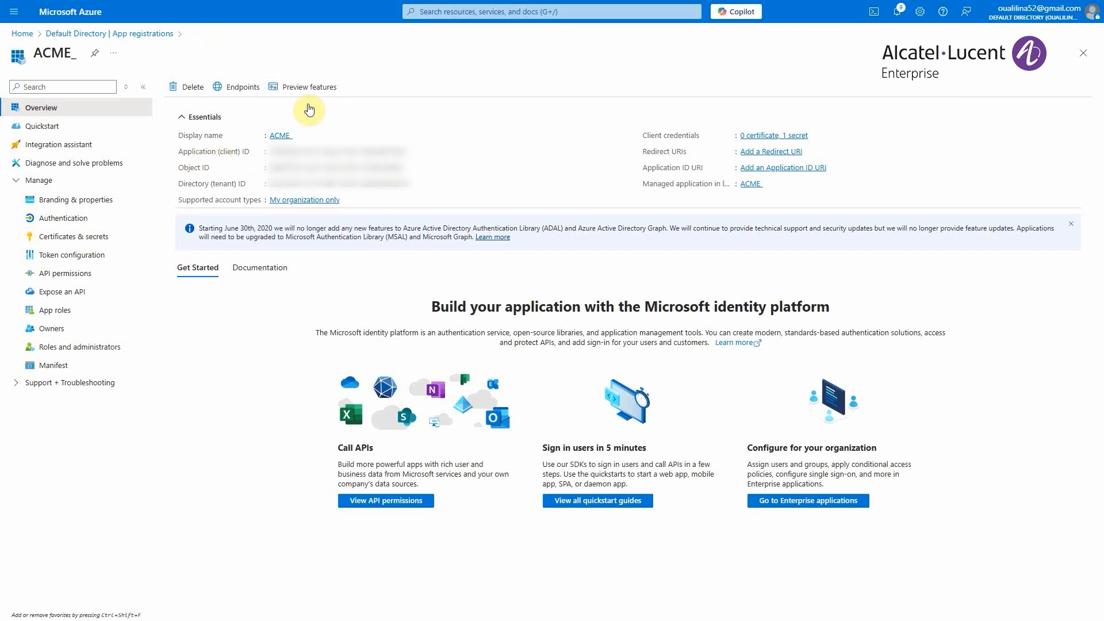
left_click(414, 157)
left_click(416, 183)
- Switch to the Excel workbook and paste the copied client ID into cell A2 and the tenant ID into cell B2
key("super")
left_click(595, 607)
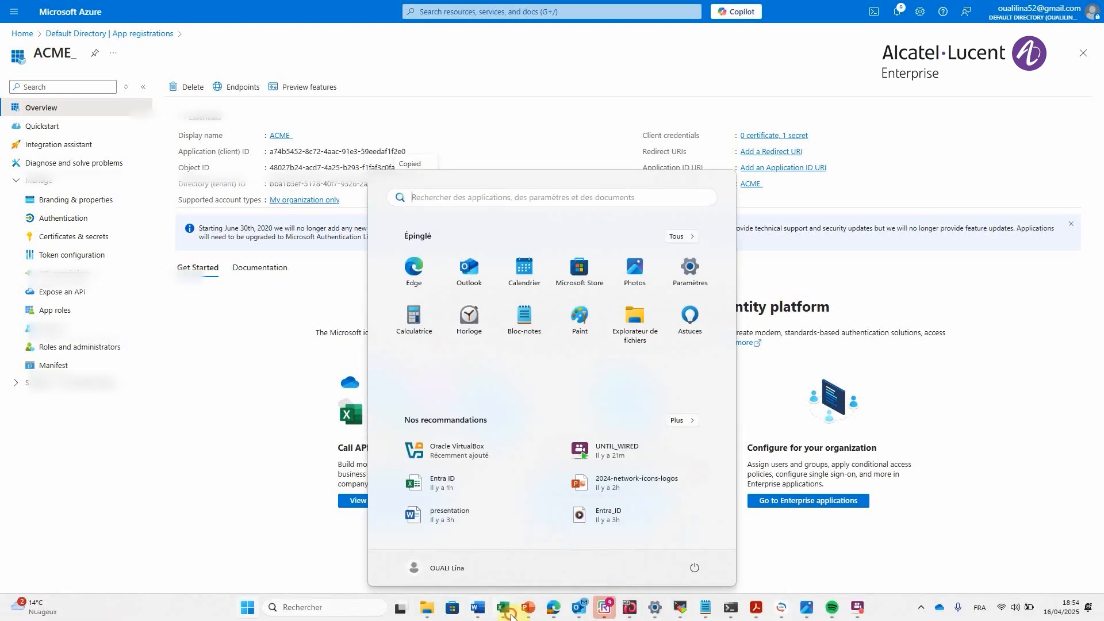
left_click(139, 182)
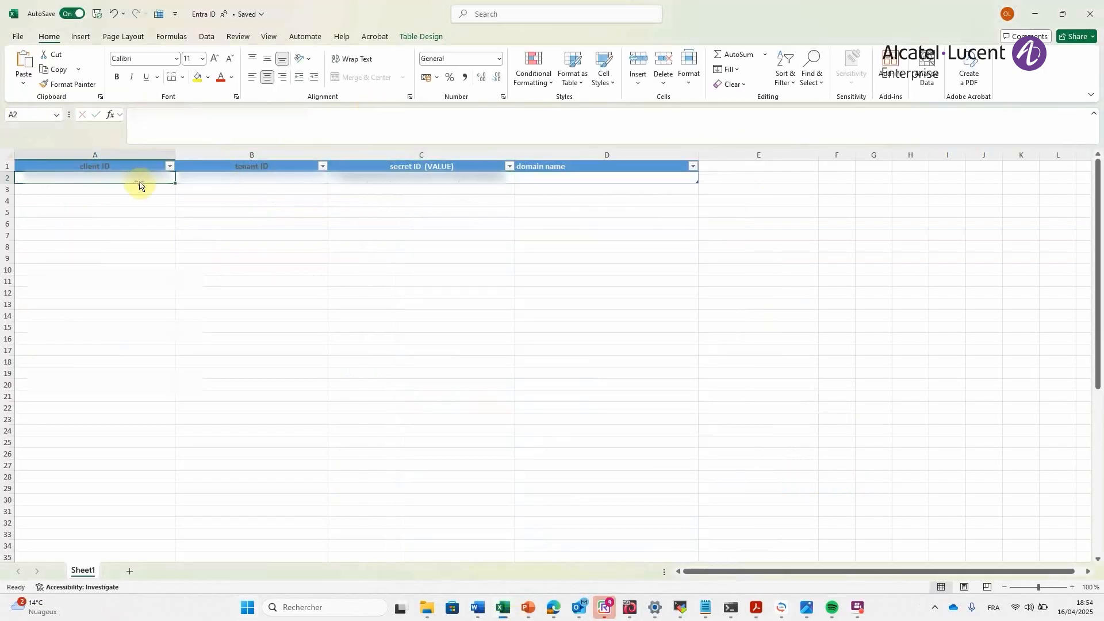
key("super+v")
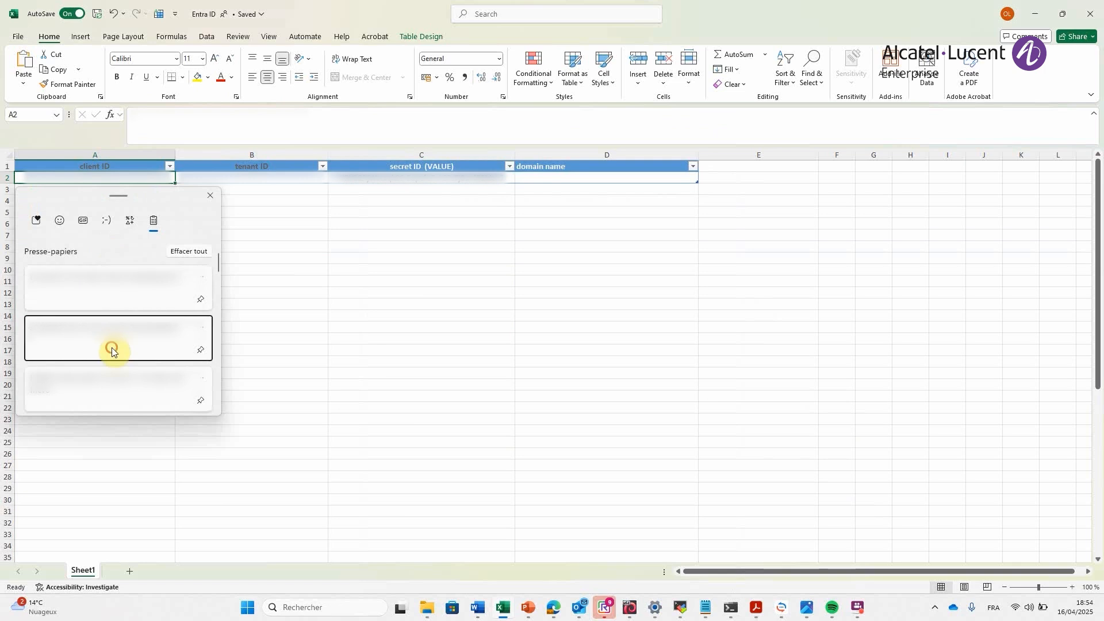
left_click(111, 347)
left_click(246, 178)
key("super+v")
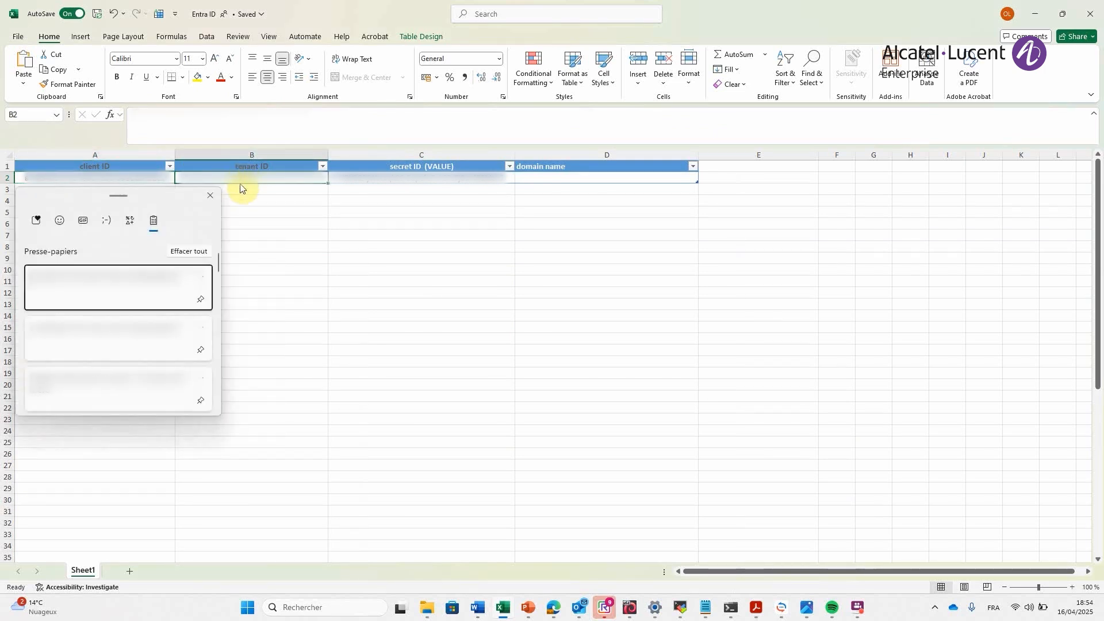
left_click(161, 296)
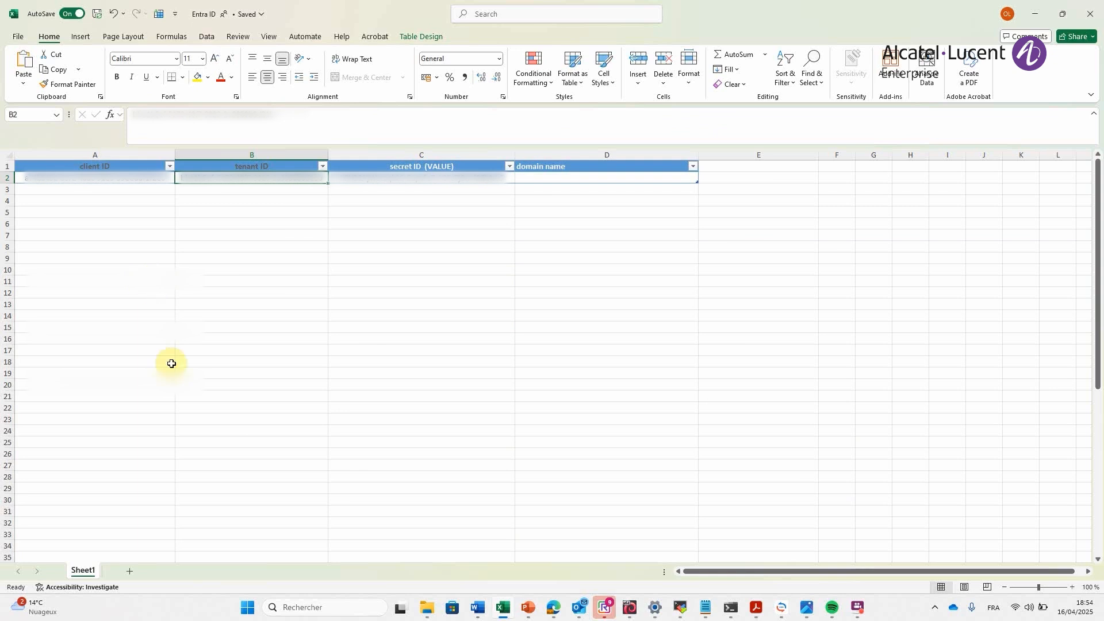
- Return to the Azure portal, show the default directory's custom domain names and copy the primary domain name
mouse_move(550, 607)
left_click(662, 552)
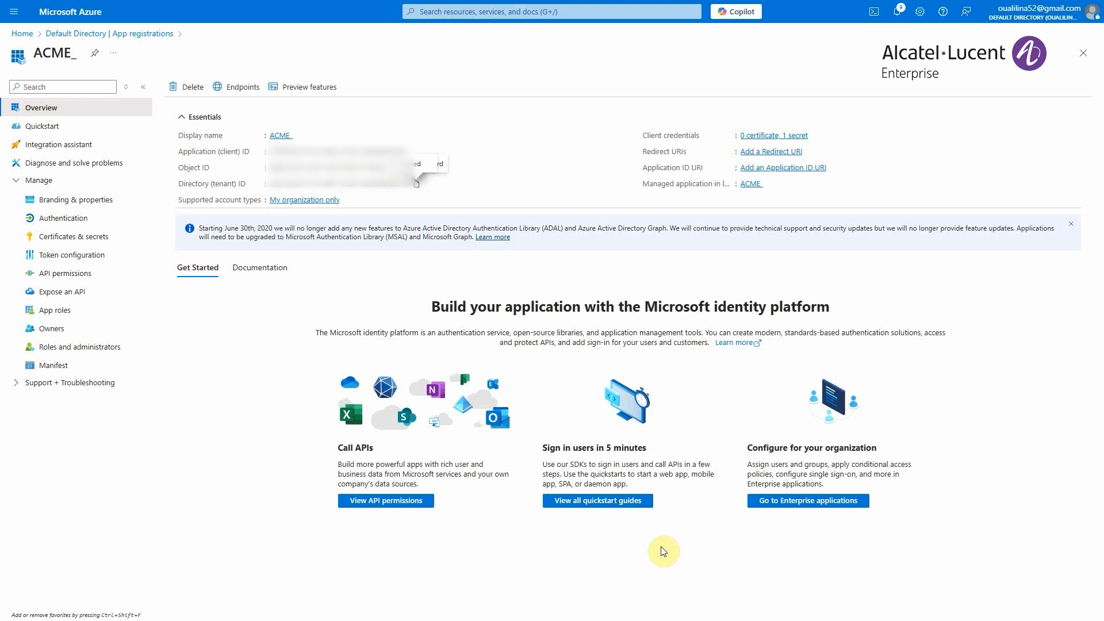
left_click(68, 34)
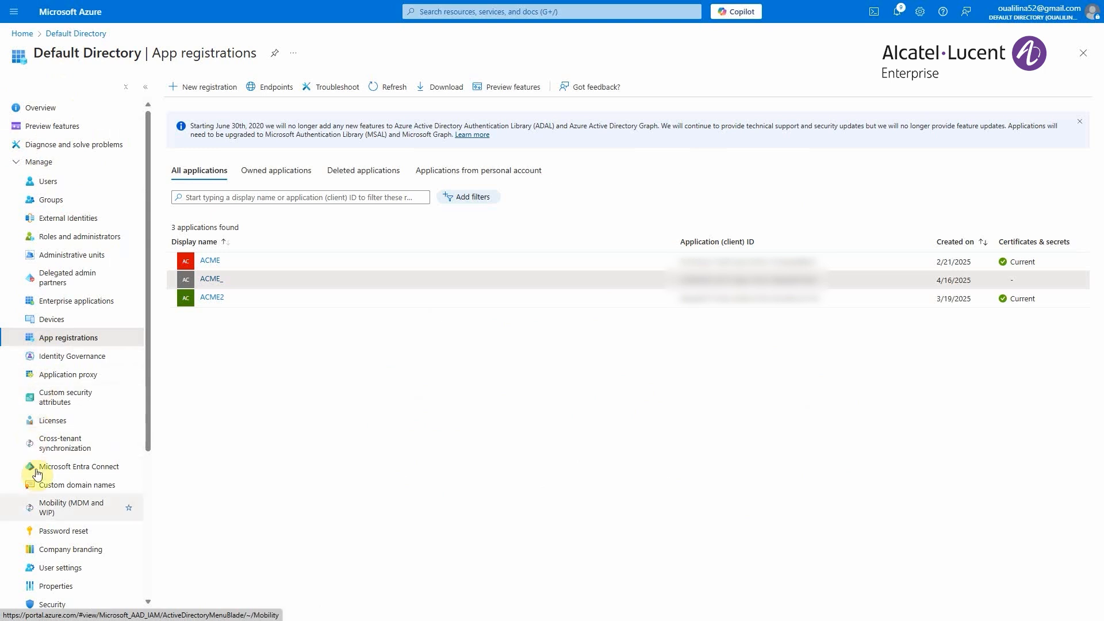
left_click(64, 491)
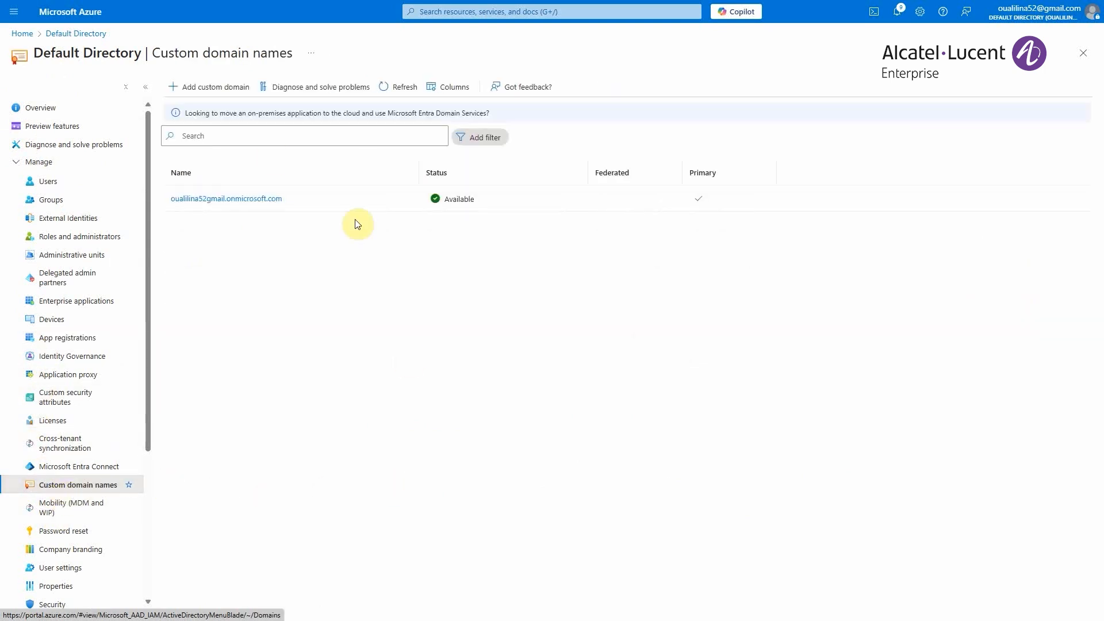
left_click_drag(172, 236, 294, 206)
left_click(188, 262)
- Switch to the Excel workbook and paste the copied domain name into cell D2 under domain name
key("super")
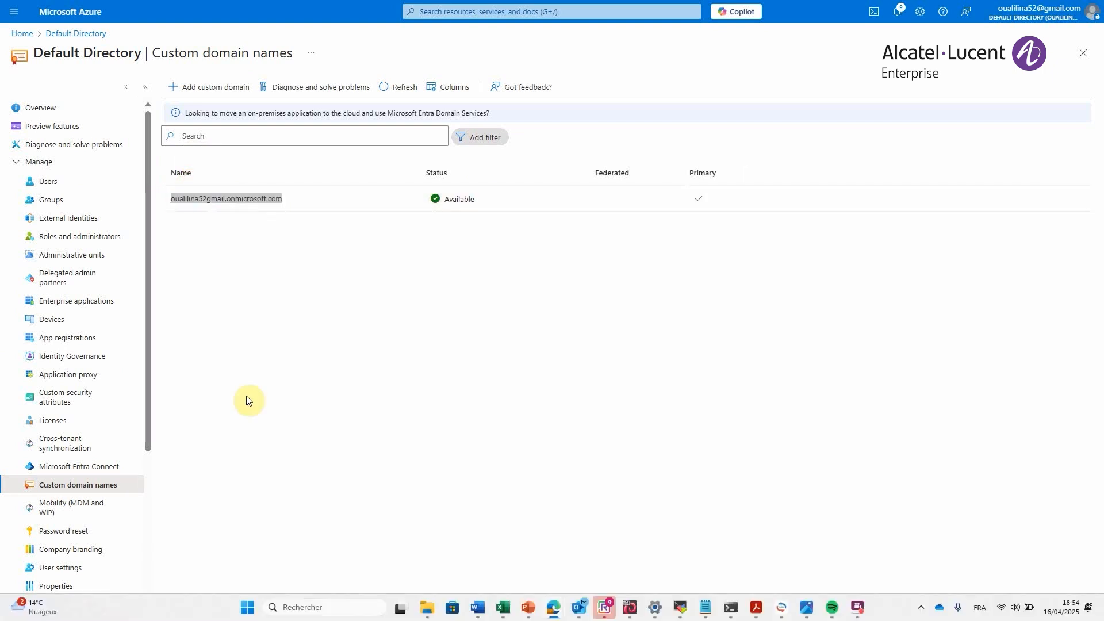
left_click(506, 609)
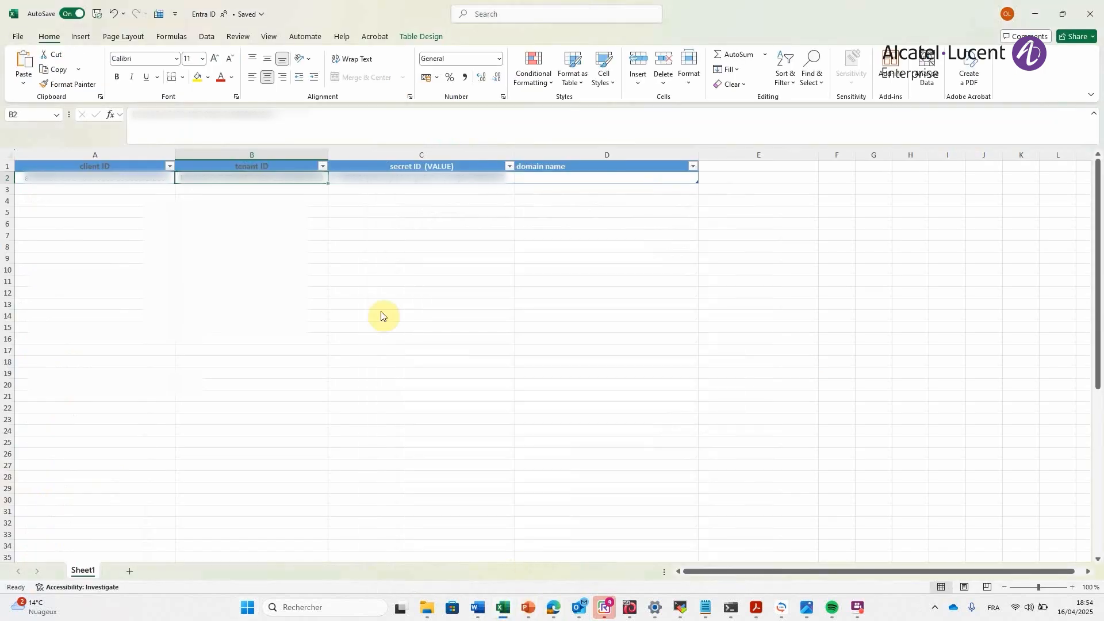
left_click(562, 175)
left_click(528, 130)
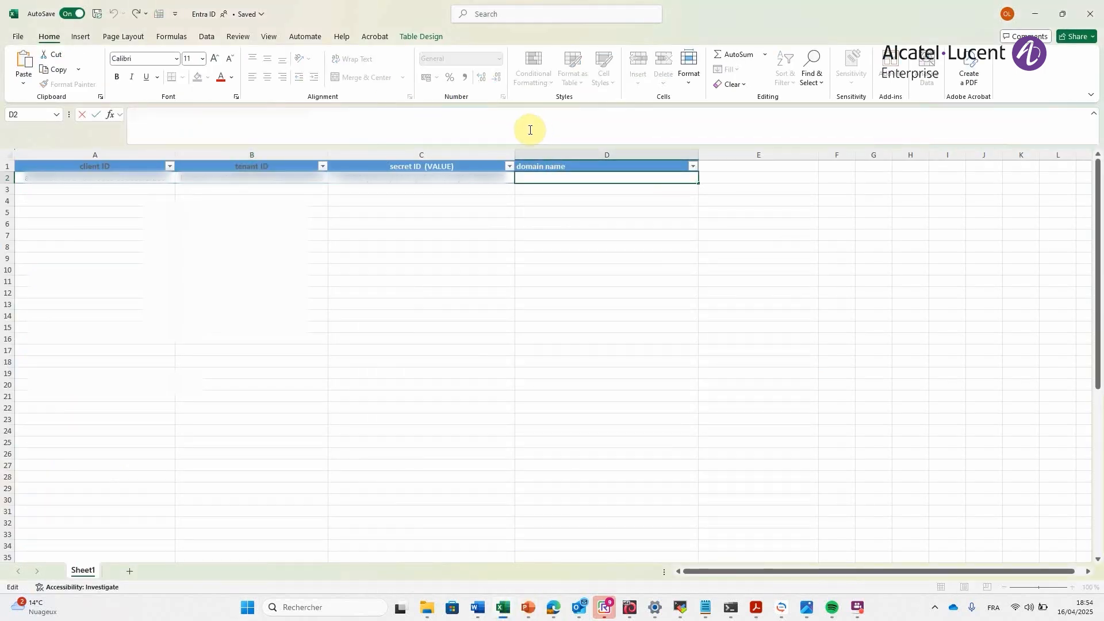
key("super+v")
left_click(270, 222)
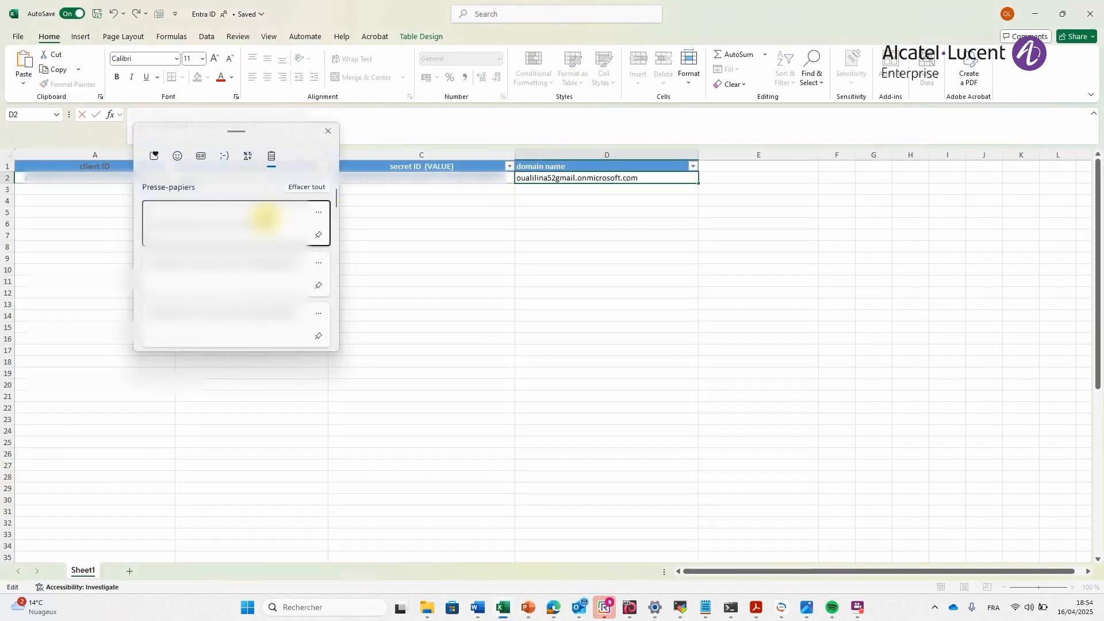
- Return to the Azure portal and open the API permissions of the ACME_ application from the list of all app registrations
mouse_move(555, 607)
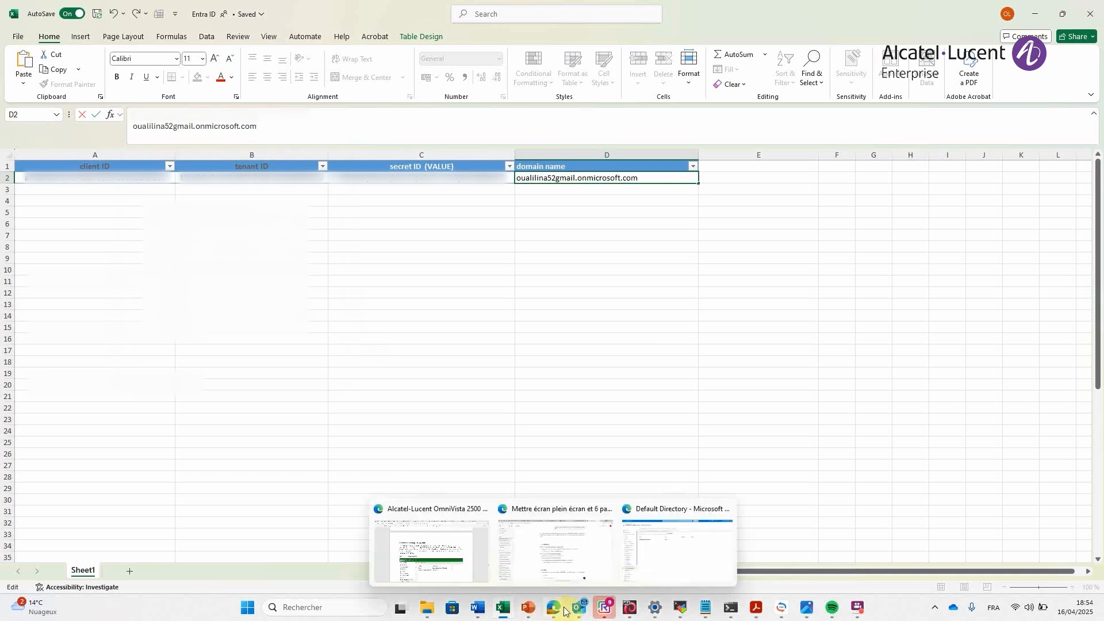
left_click(672, 562)
left_click(453, 355)
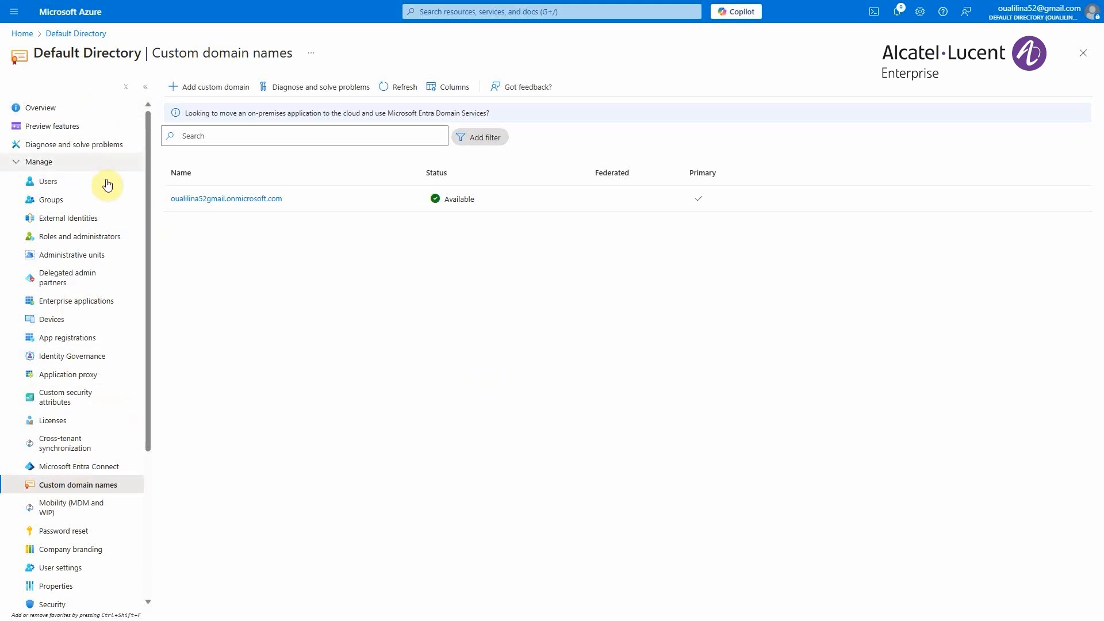
left_click(73, 338)
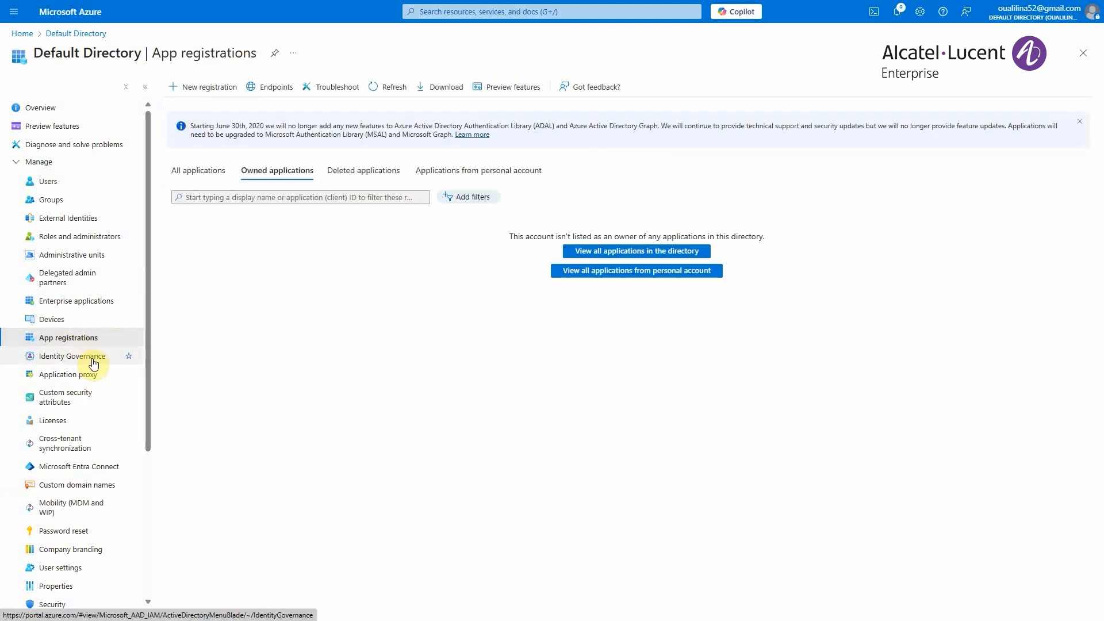
left_click(201, 170)
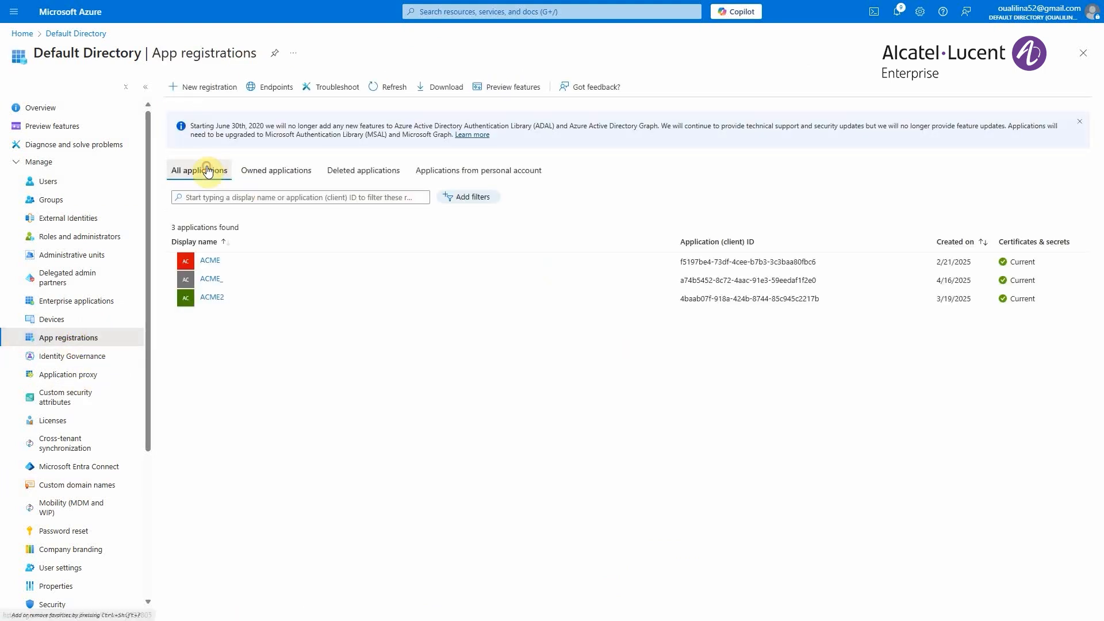
left_click(207, 281)
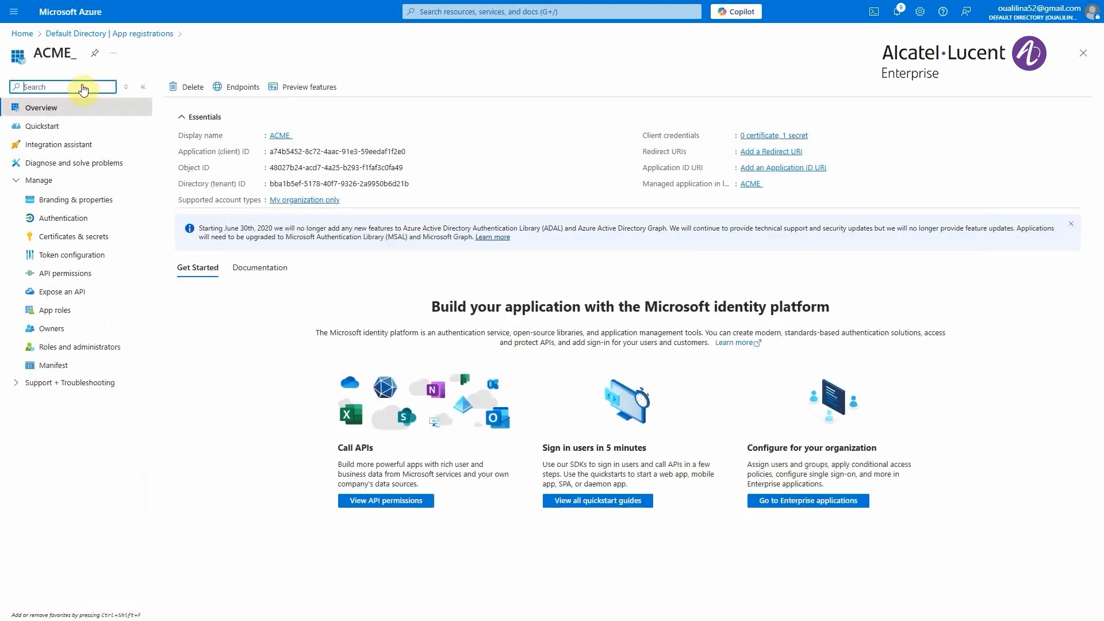
left_click(73, 275)
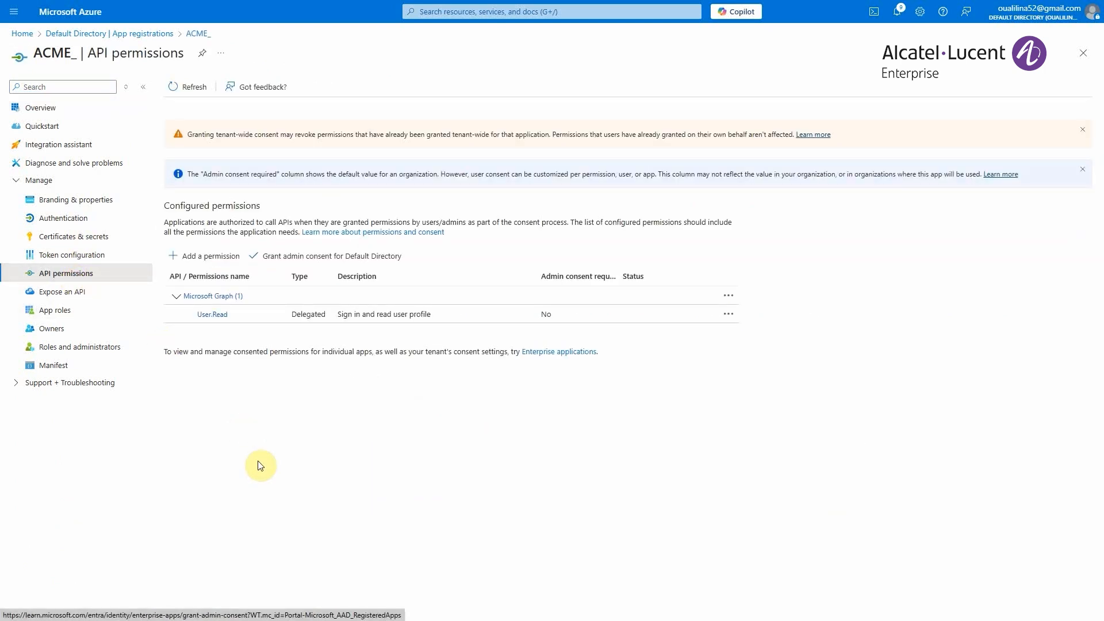
- Request a new Microsoft Graph permission of the delegated type and select openid, filtering the permissions by "open"
left_click(198, 256)
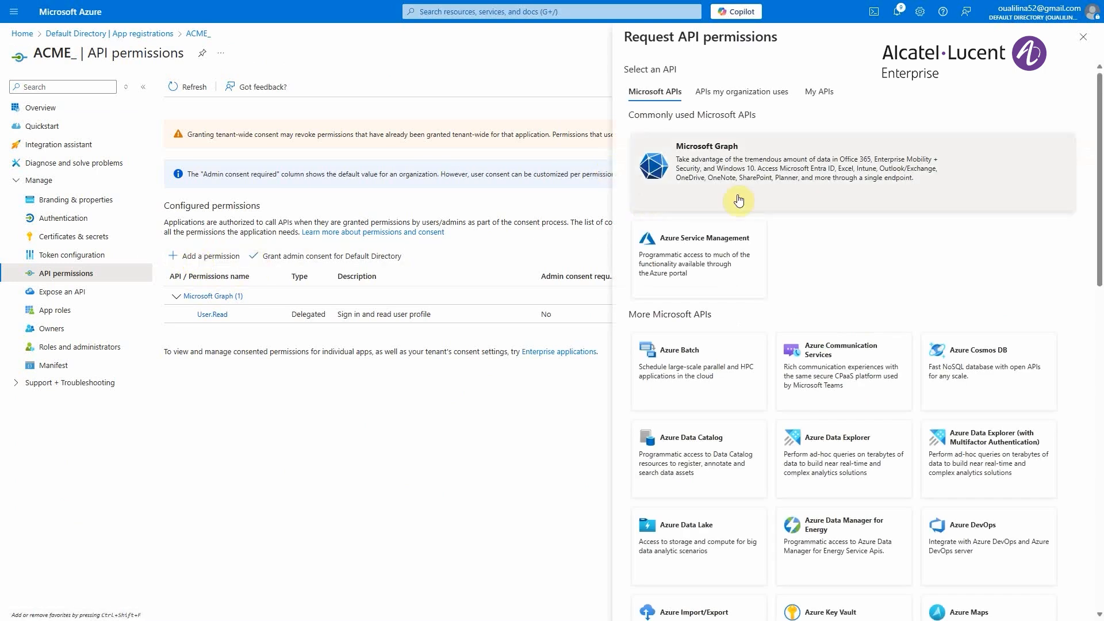
left_click(761, 176)
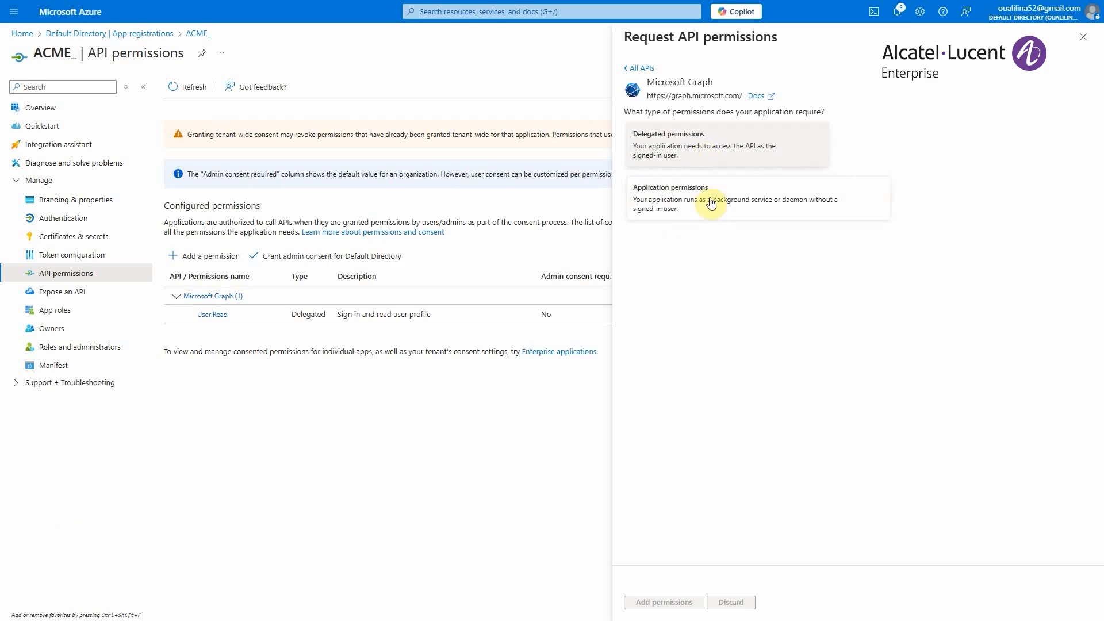
left_click(716, 148)
left_click(691, 263)
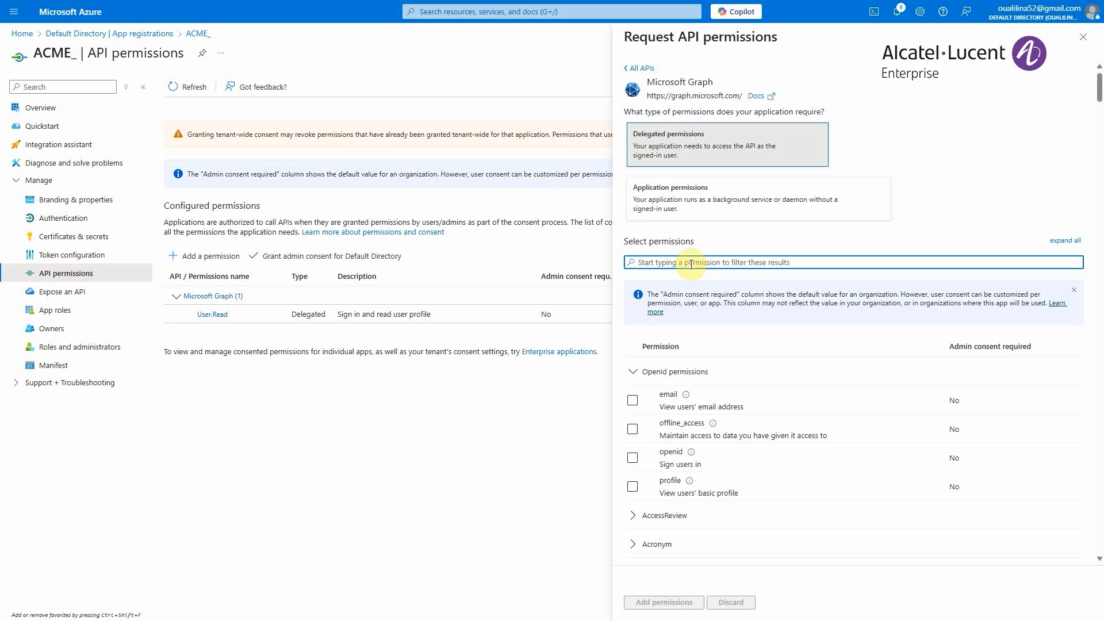
type("open")
left_click(631, 400)
- Filter the delegated permissions by "off" and select offline_access
left_click(684, 264)
double_click(685, 264)
type("off")
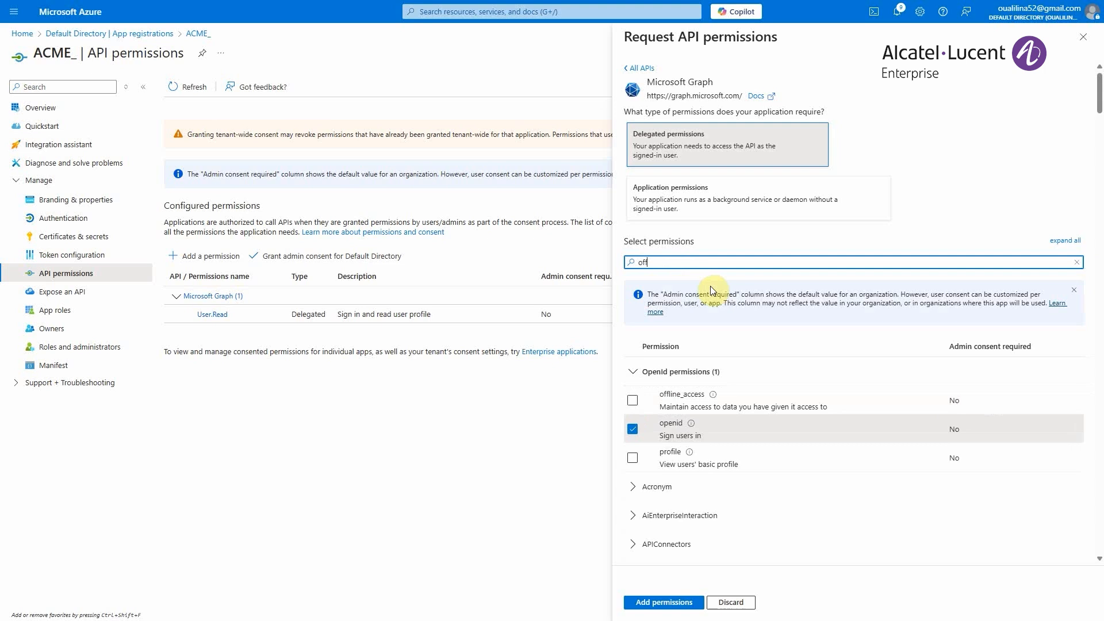
left_click(632, 400)
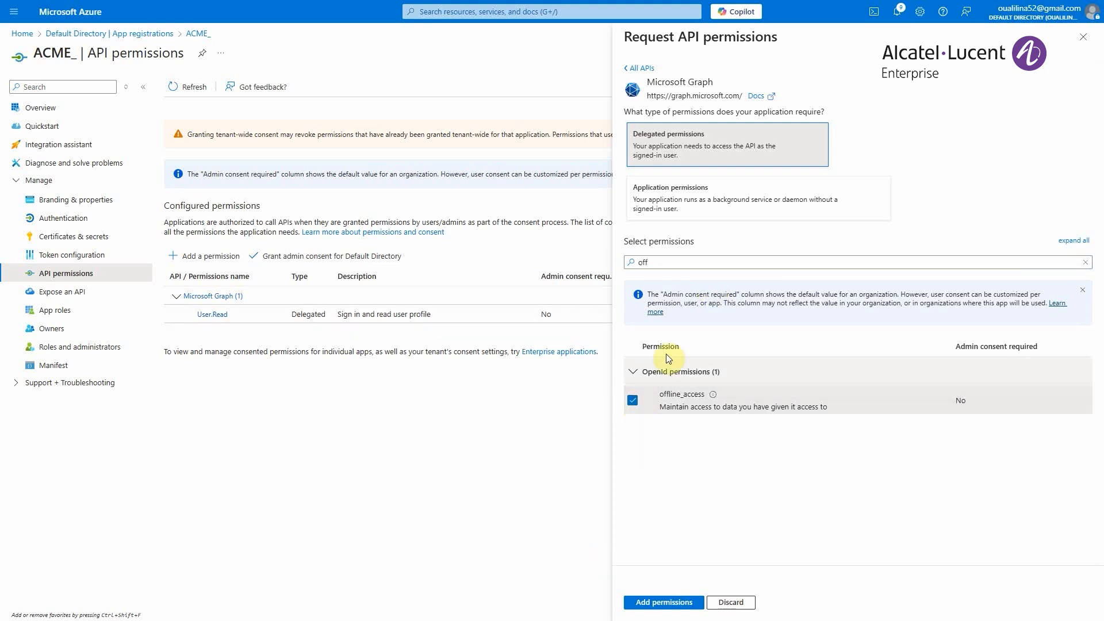
- Filter the delegated permissions by "pr" and select profile
double_click(675, 264)
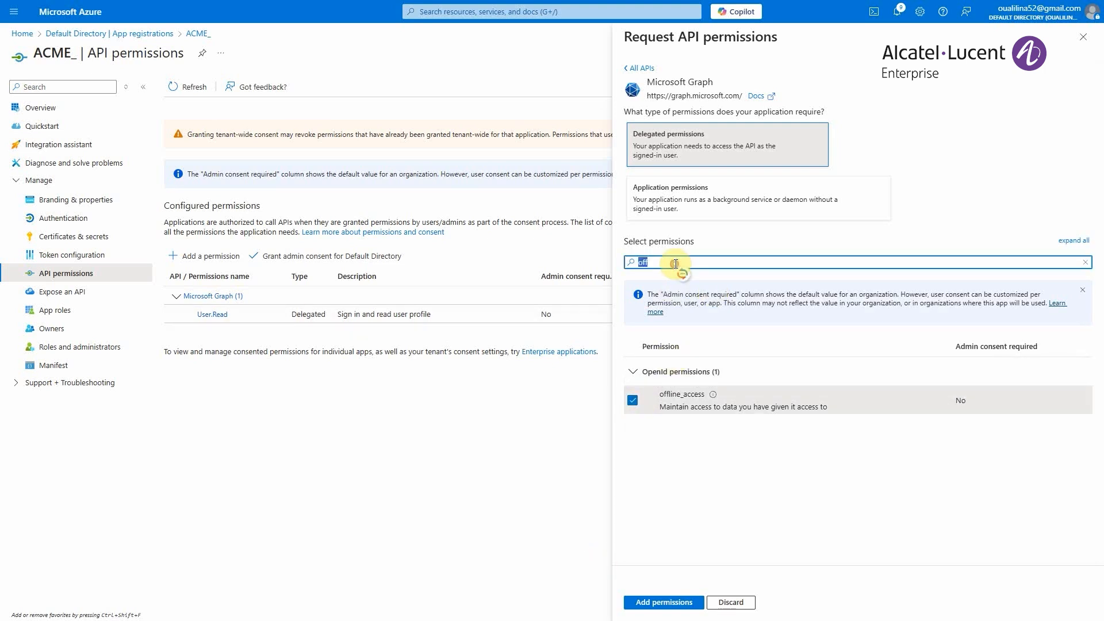
type("pr")
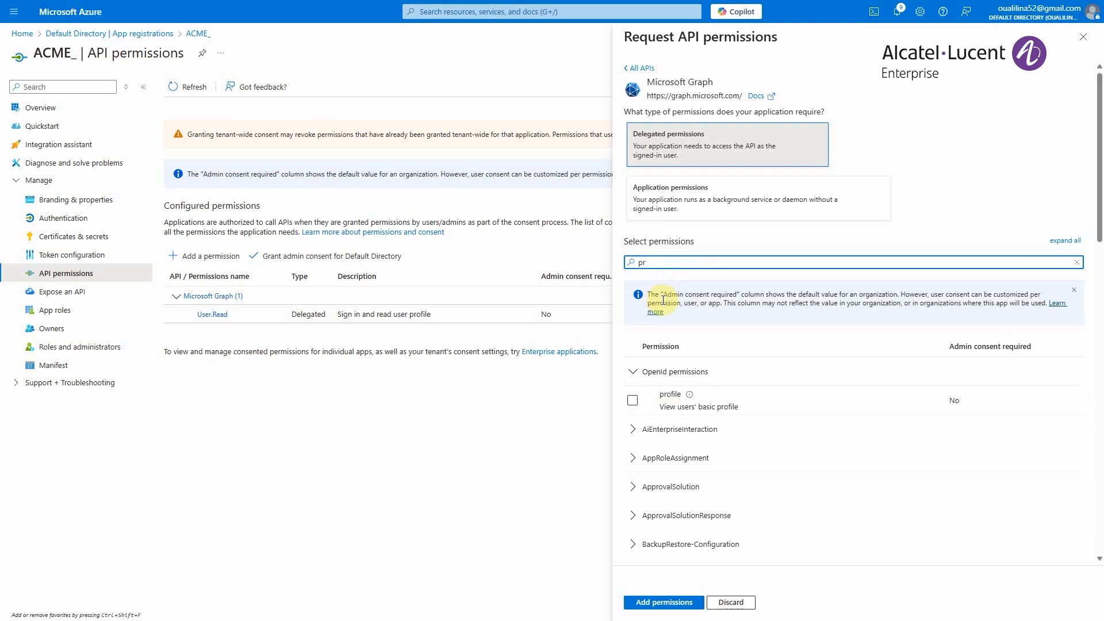
left_click(632, 400)
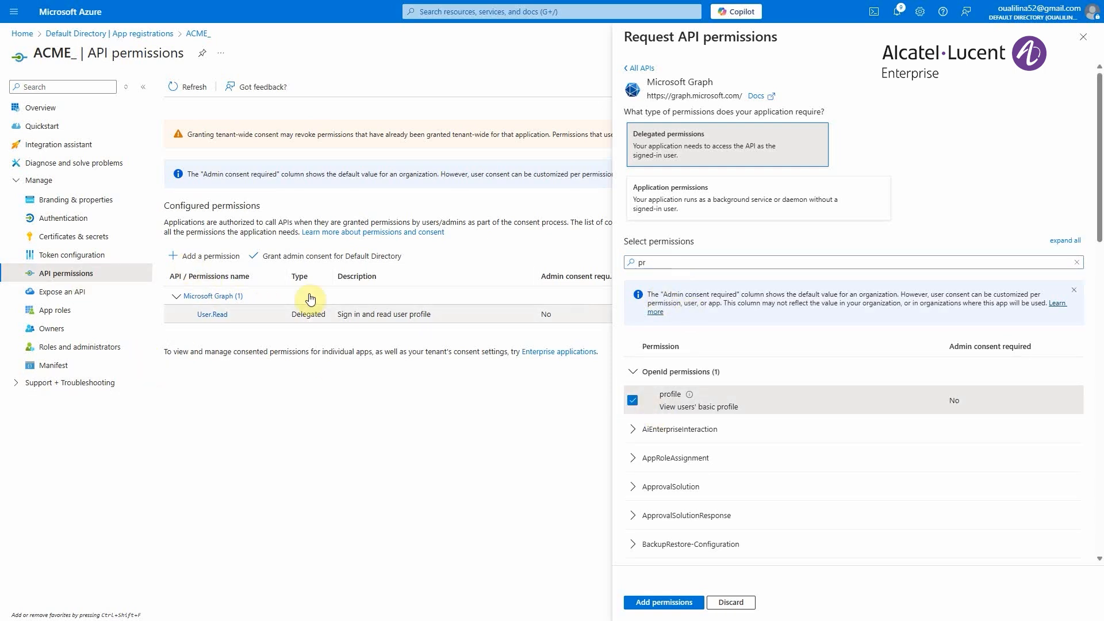
- Change the requested permission type to application permissions and select Directory.Read.All, filtering the list by "dire"
left_click(716, 201)
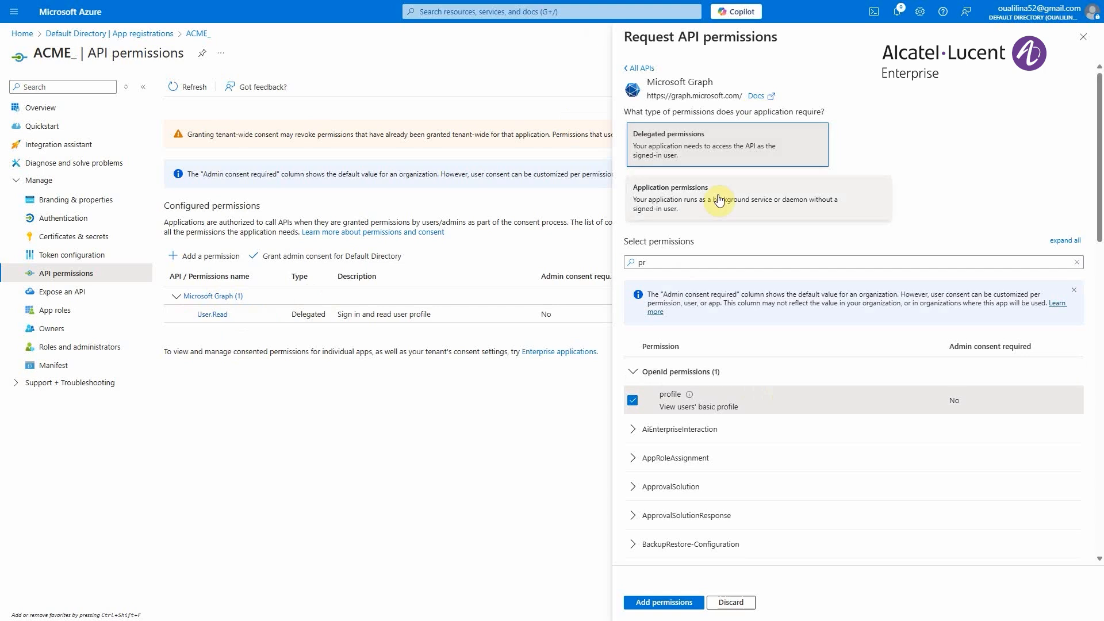
double_click(661, 263)
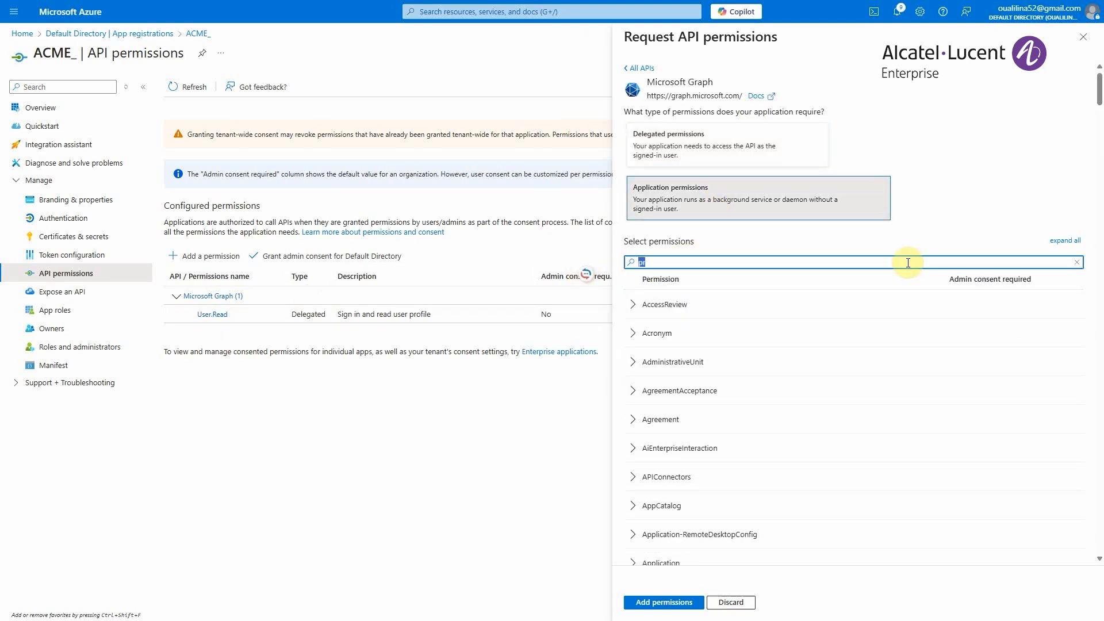
type("dire")
left_click(632, 304)
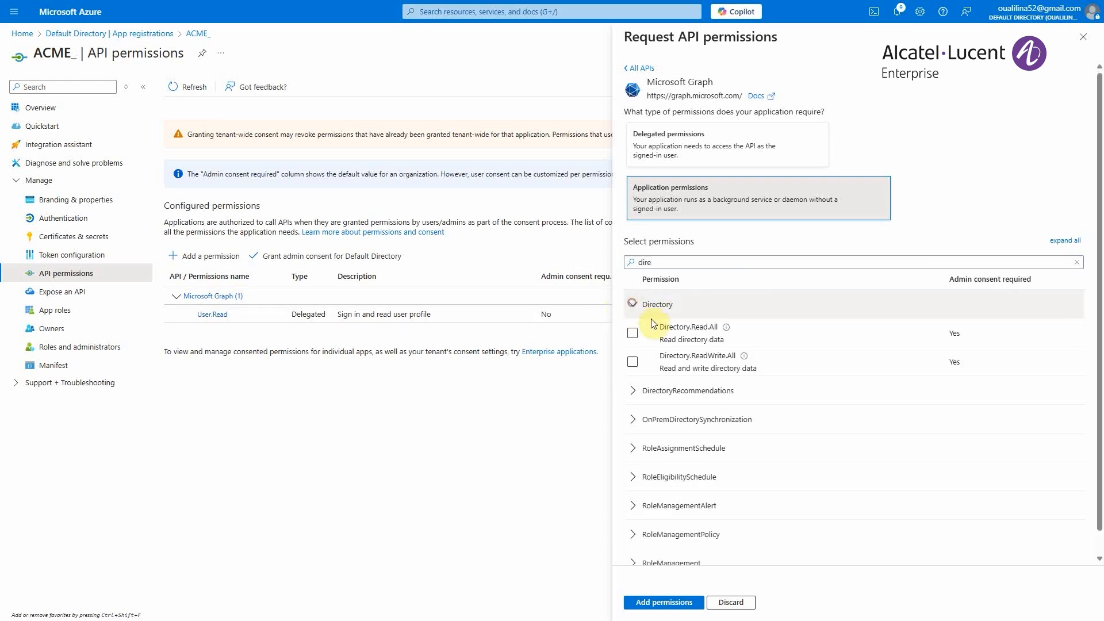
left_click(632, 332)
- Filter the application permissions by "grou" and select Group.Read.All and Group.ReadWrite.All in the Group category
left_click_drag(652, 262, 612, 263)
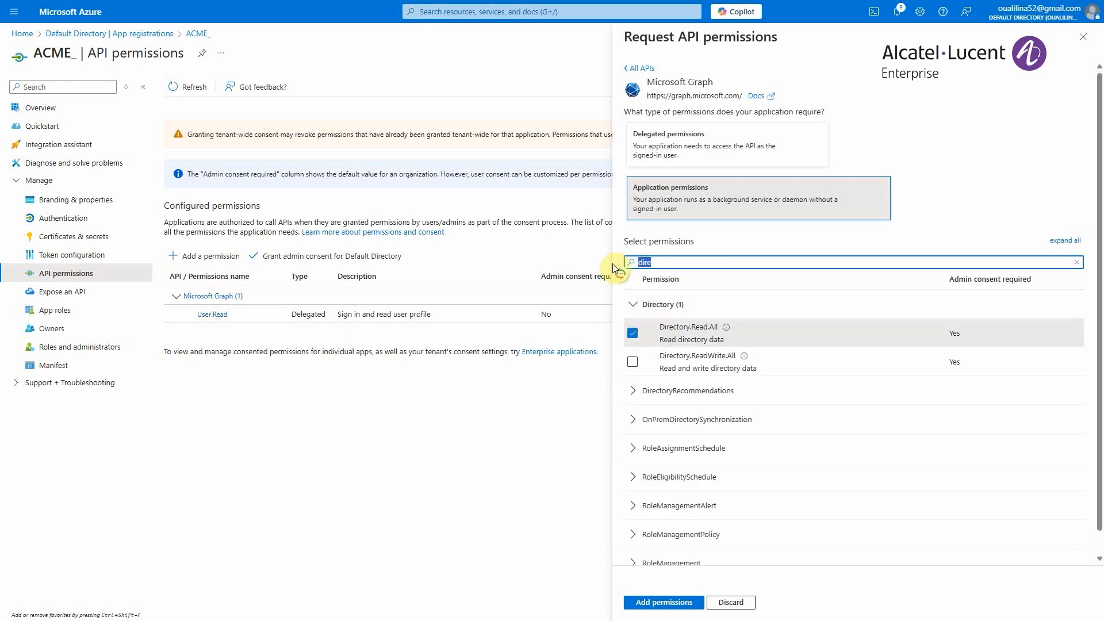
type("grou")
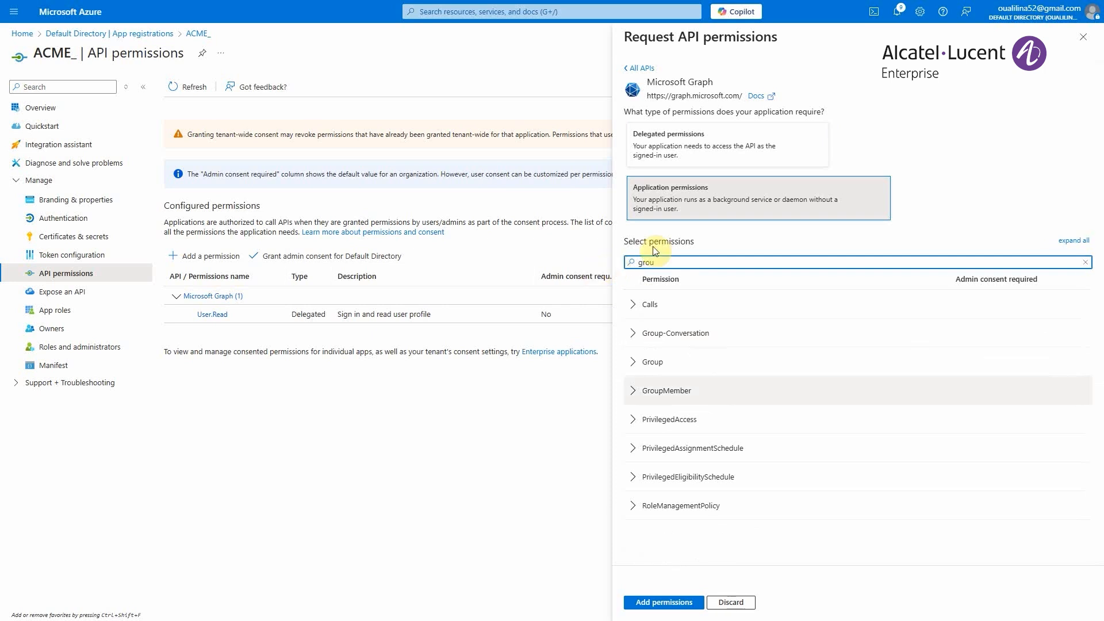
left_click(656, 359)
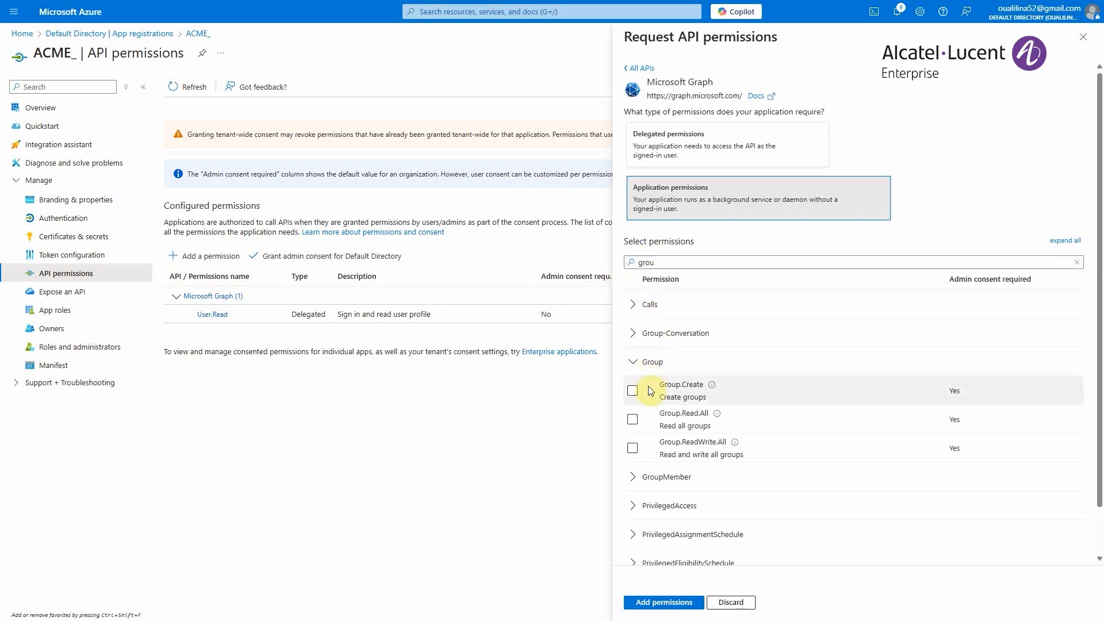
left_click(631, 419)
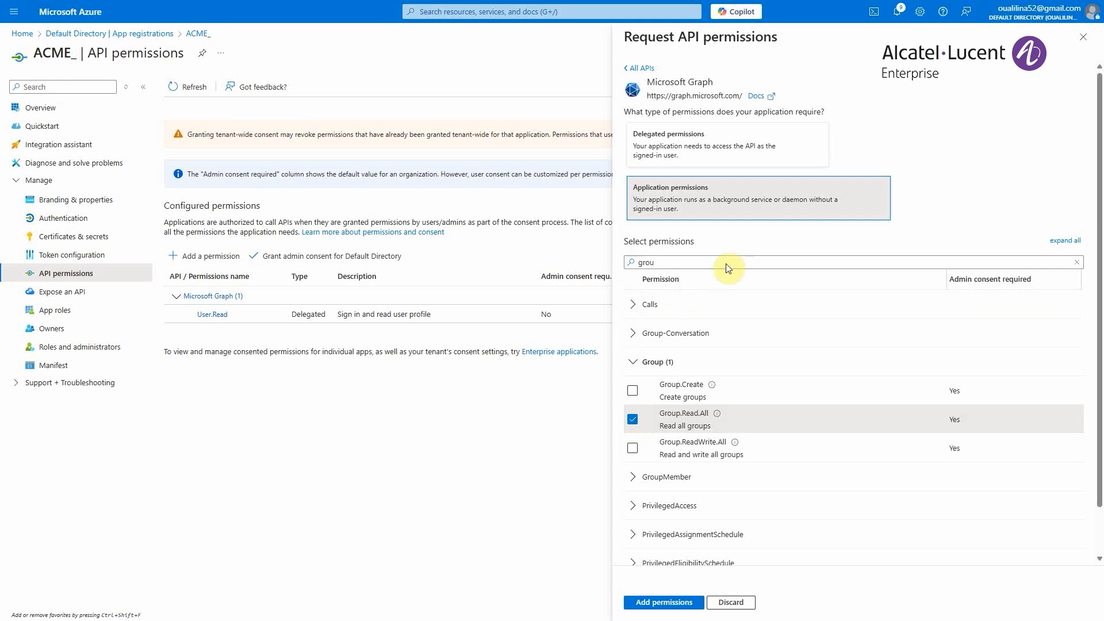
left_click(633, 448)
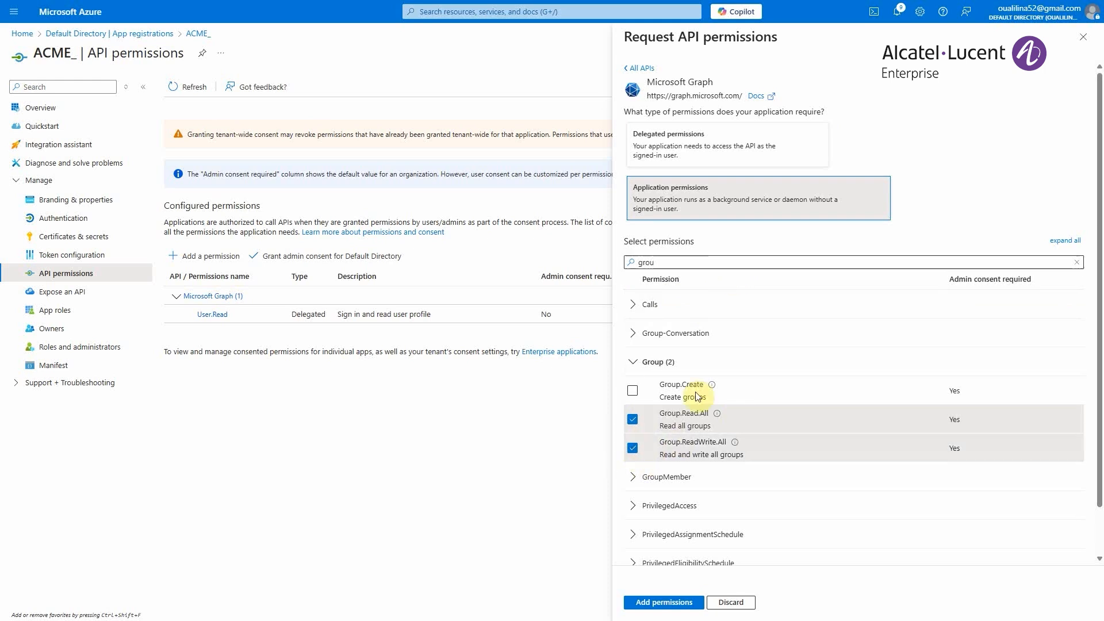
- Filter the application permissions by "ide" and select IdentityProvider.Read.All in the IdentityProvider category
double_click(706, 262)
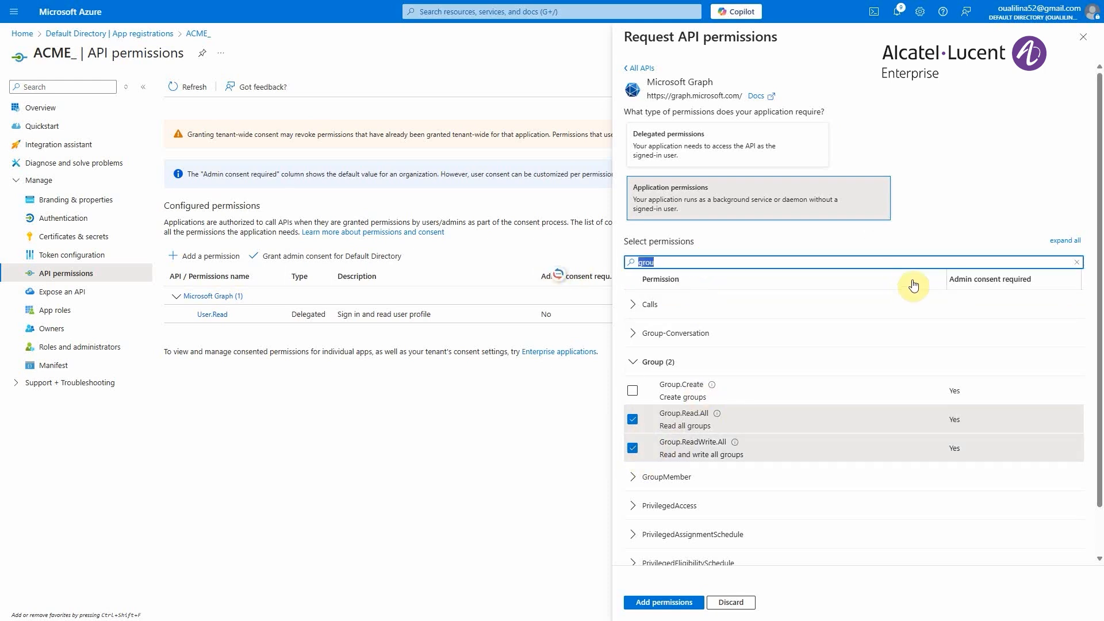
type("de")
left_click(727, 308)
left_click(643, 305)
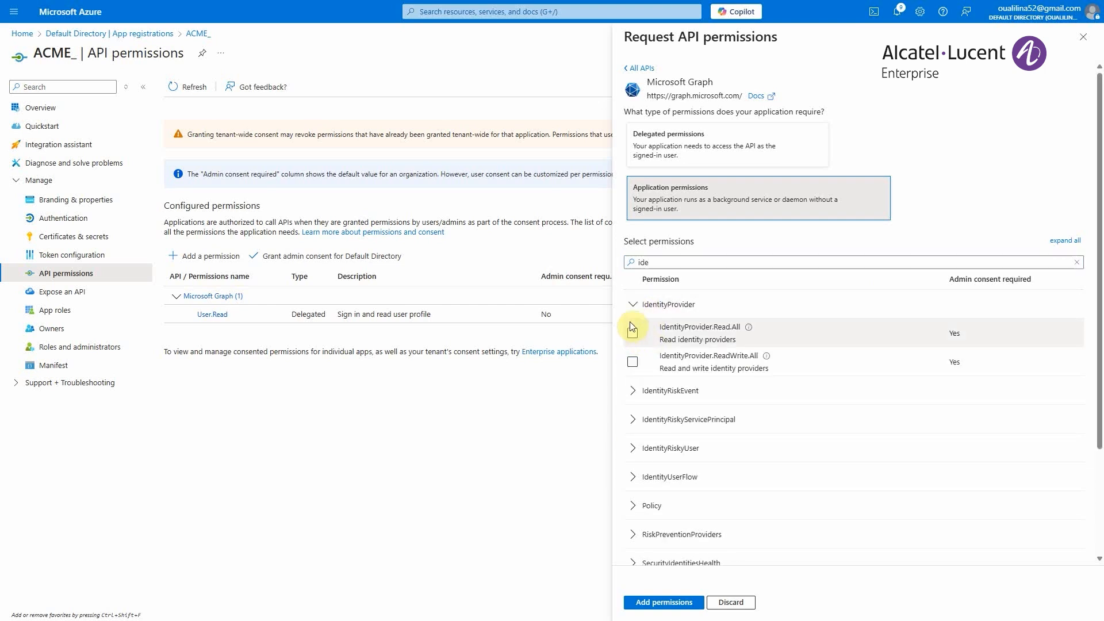
left_click(632, 333)
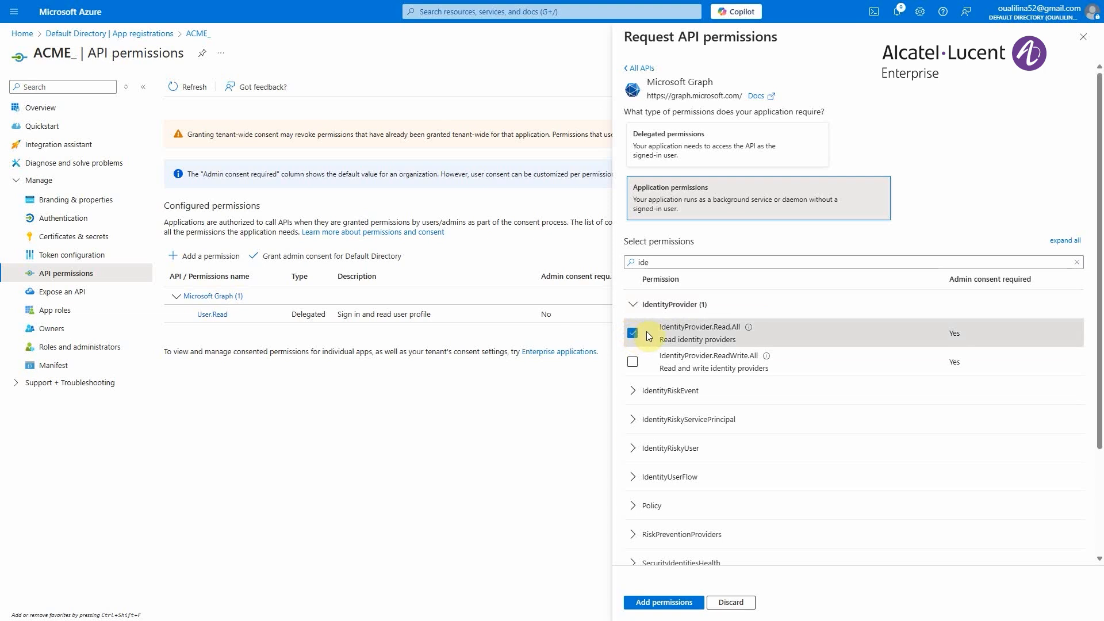
- Filter the application permissions by "user" and select User.ReadBasic.All in the User category
double_click(642, 262)
type("user")
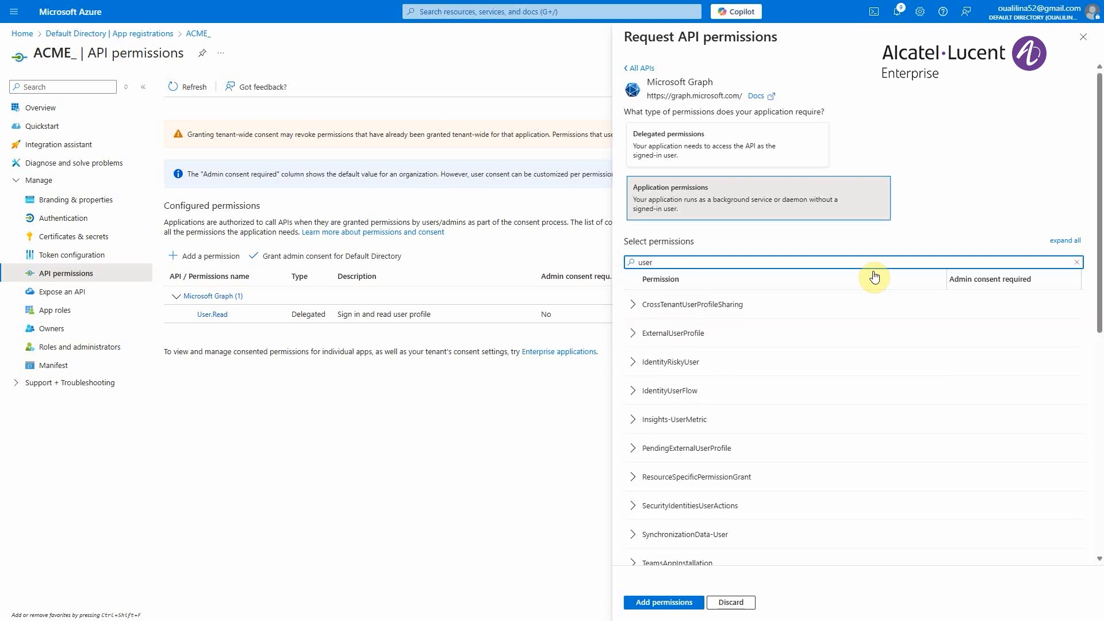
scroll(847, 408, "down", 5)
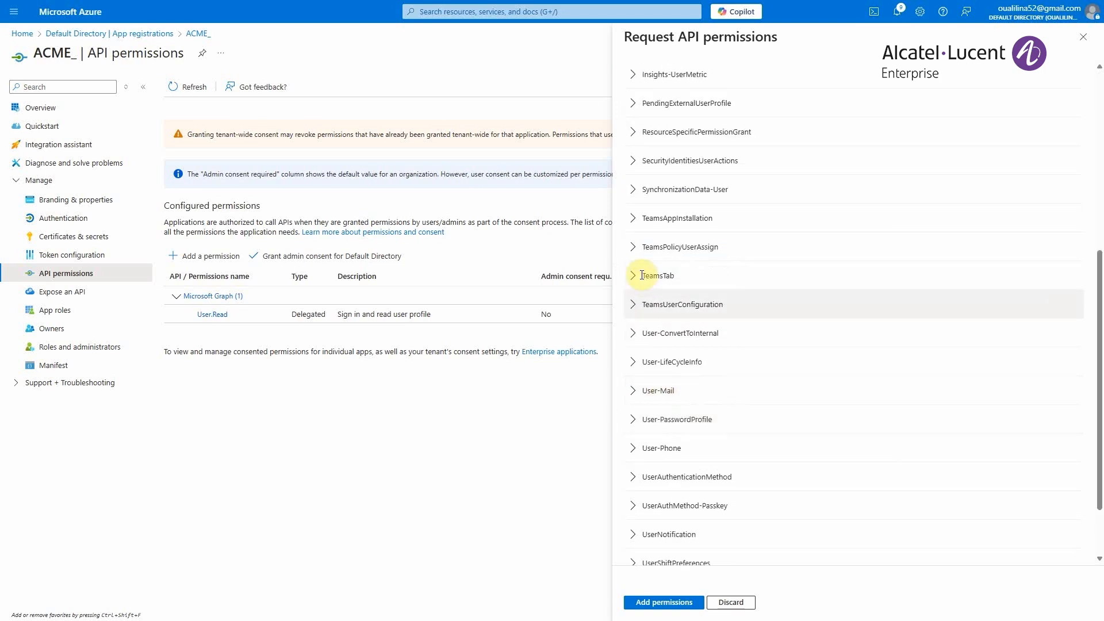
scroll(730, 459, "down", 1)
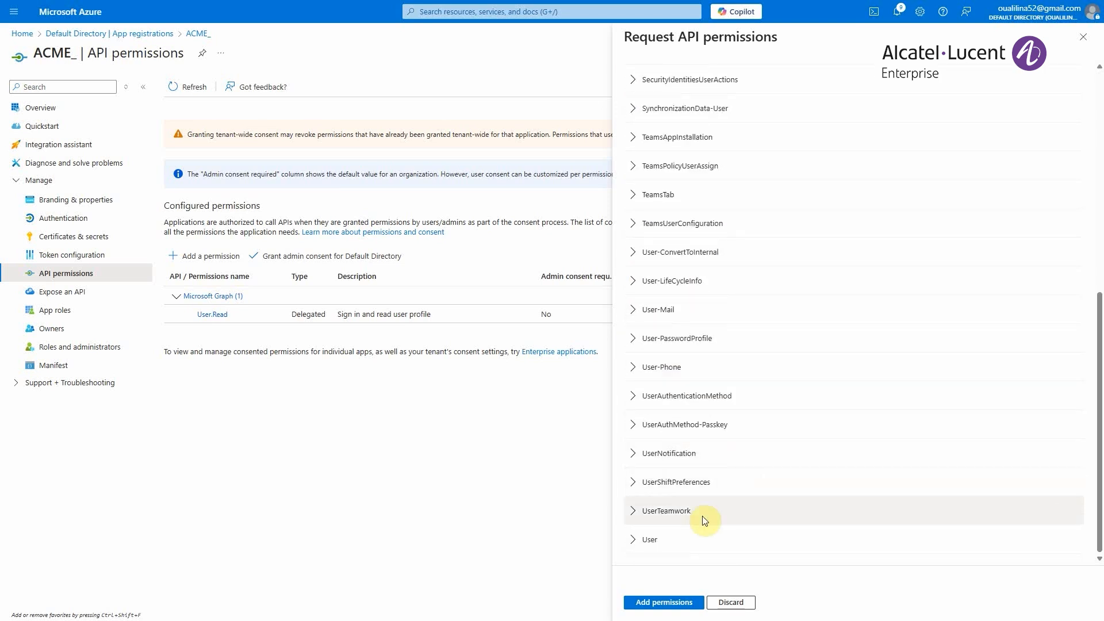
left_click(637, 539)
scroll(724, 505, "down", 4)
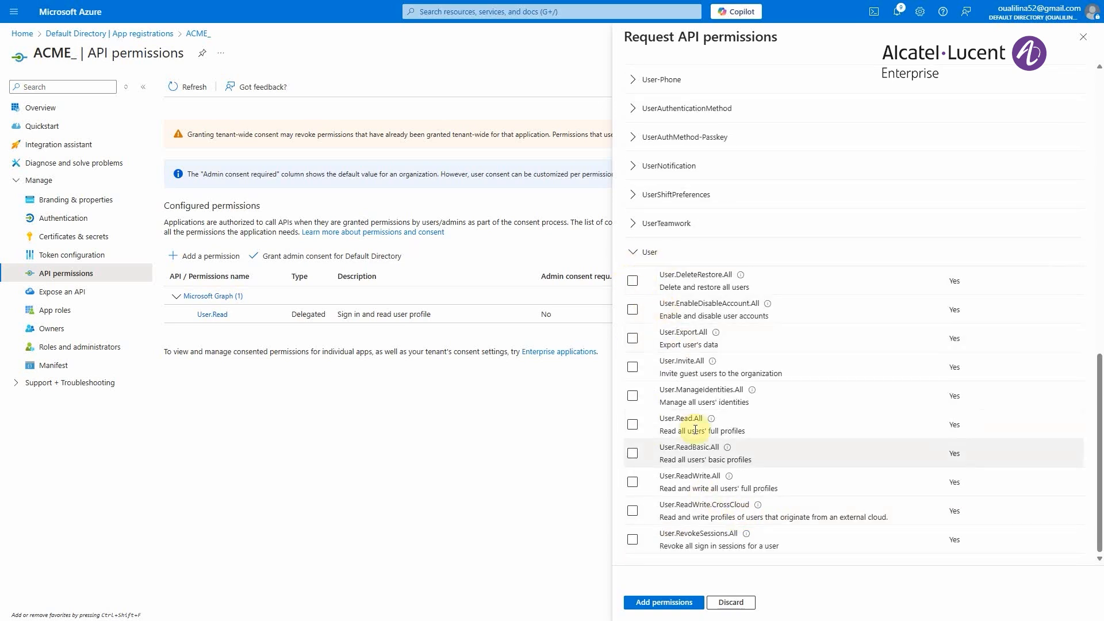
left_click(634, 454)
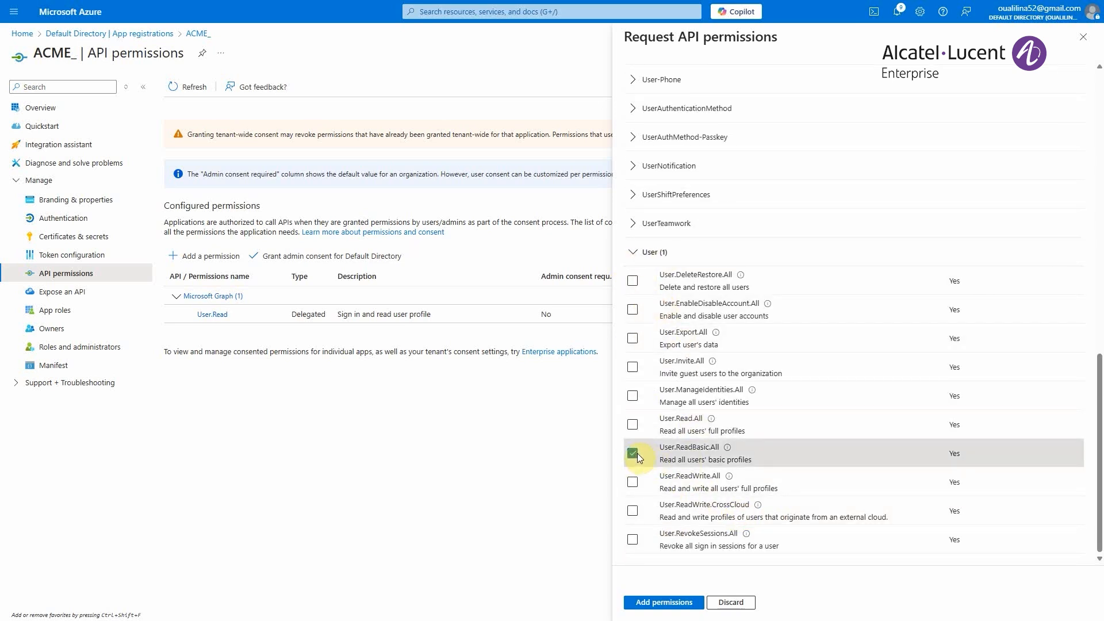
- Add the selected Microsoft Graph permissions to the ACME_ application and grant admin consent for Default Directory
left_click(664, 602)
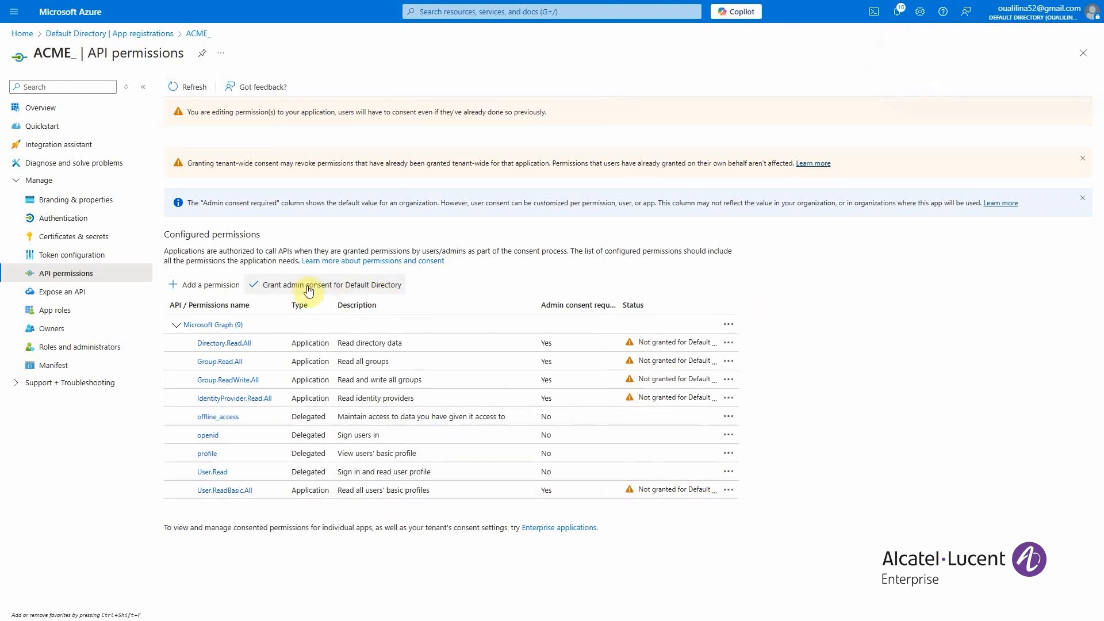
left_click(275, 285)
left_click(191, 158)
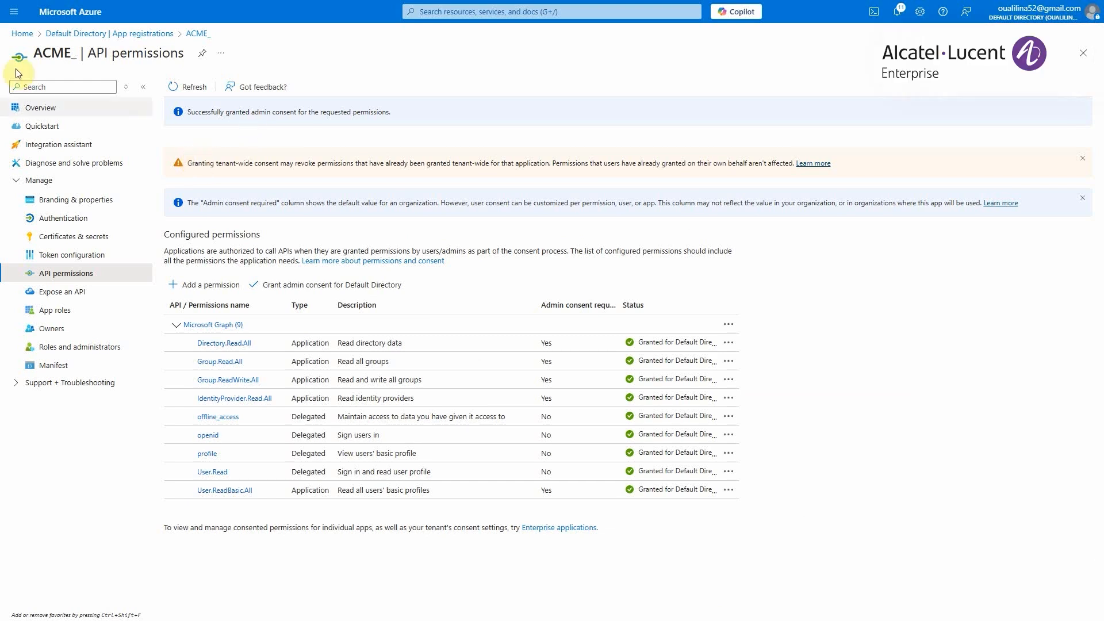
- Copy the OAuth 2.0 token endpoint (v2) from the endpoints in the ACME_ application's overview
left_click(51, 118)
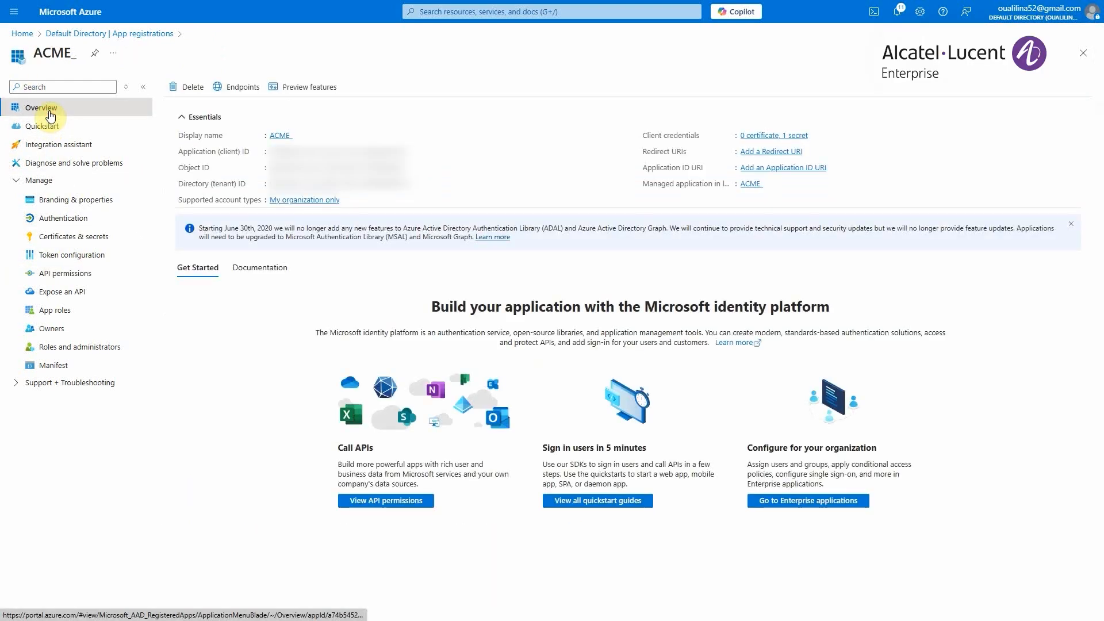
left_click(228, 98)
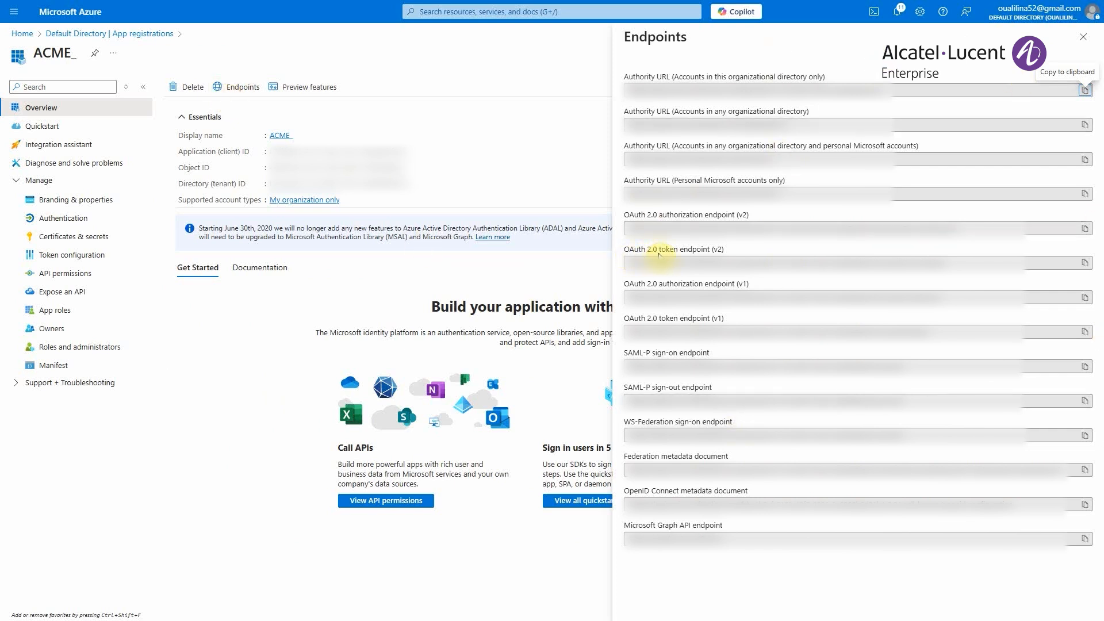
left_click(1090, 262)
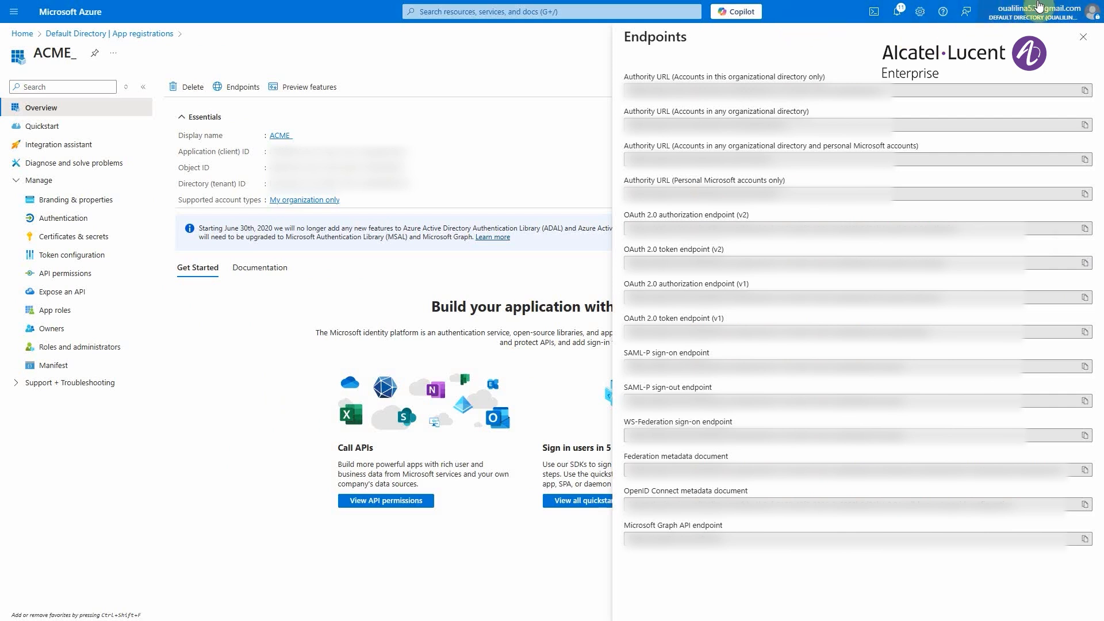
key("Escape")
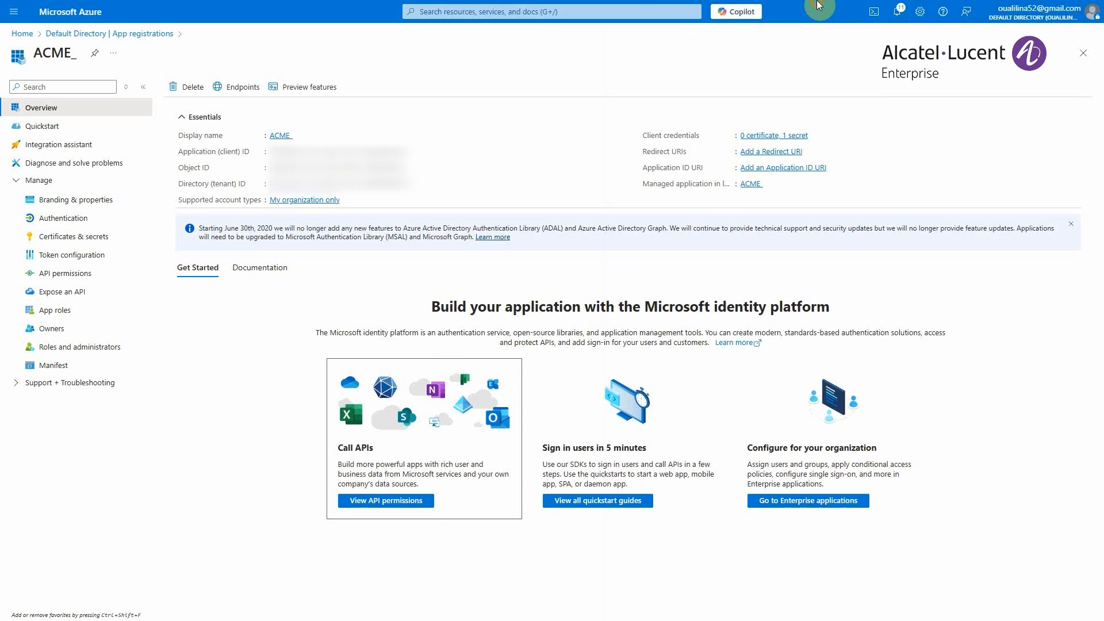
- Switch to Postman and examine the body parameters of the token request, including client_id, client_secret and grant_type
mouse_move(819, 3)
left_click(273, 8)
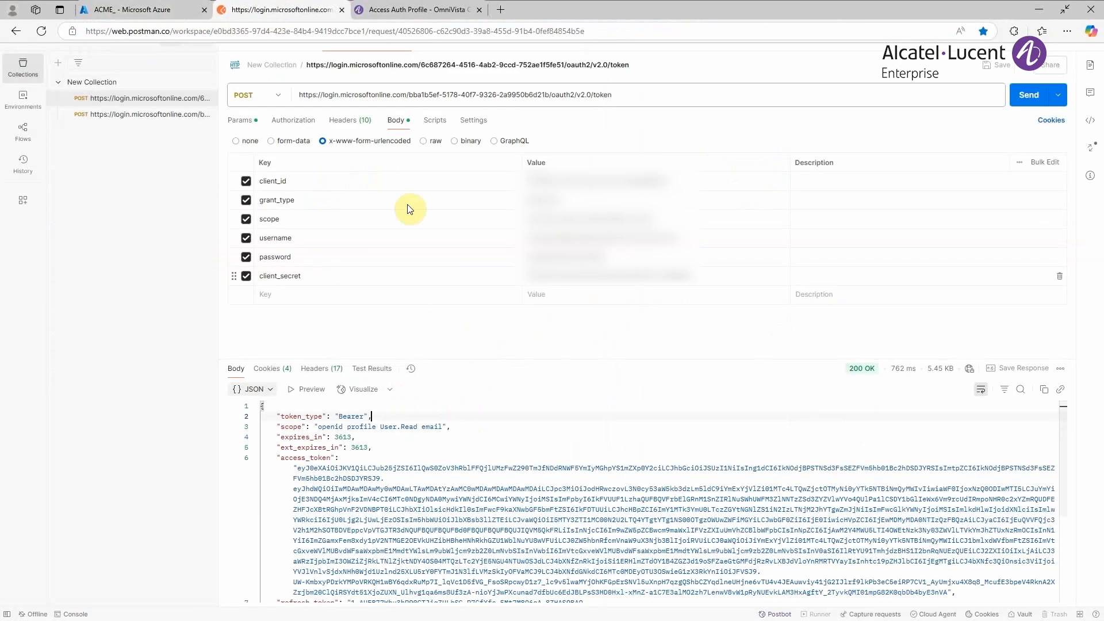
left_click(1064, 9)
left_click(1068, 30)
left_click(1066, 109)
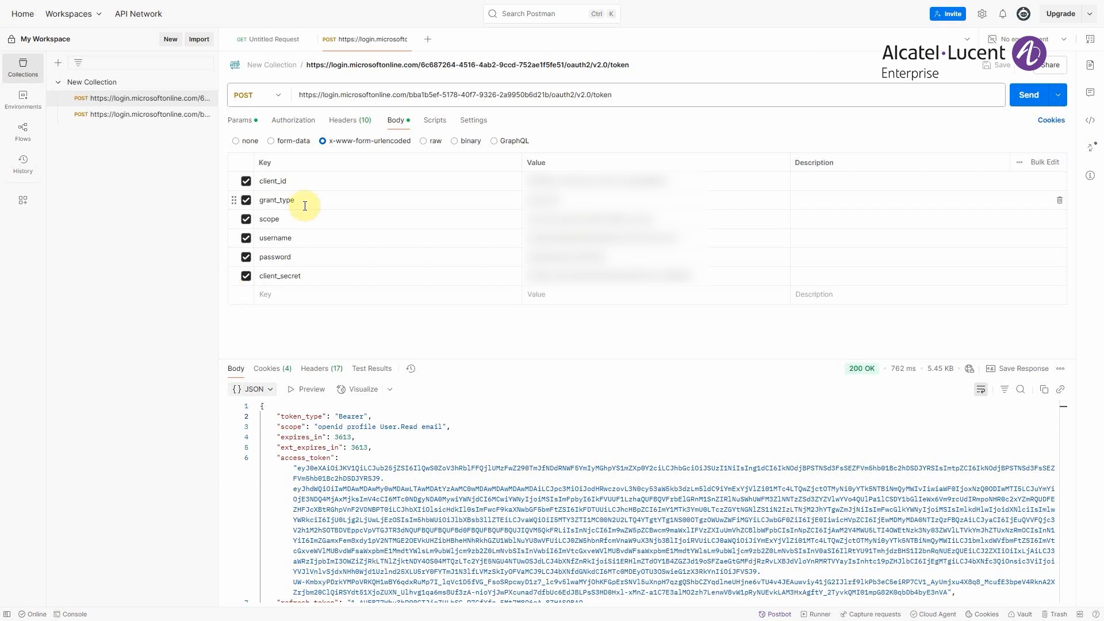
left_click(299, 180)
left_click(327, 279)
left_click_drag(295, 200, 258, 200)
left_click(567, 201)
- Switch to the Azure portal and view the list of all users in Default Directory
mouse_move(513, 2)
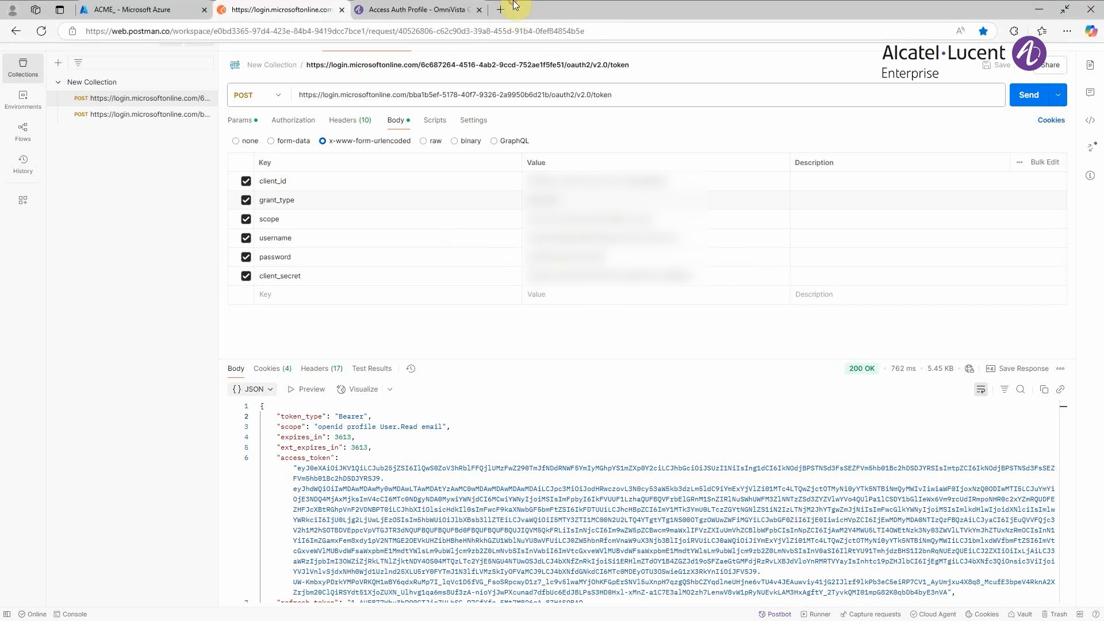
left_click(104, 7)
left_click(67, 182)
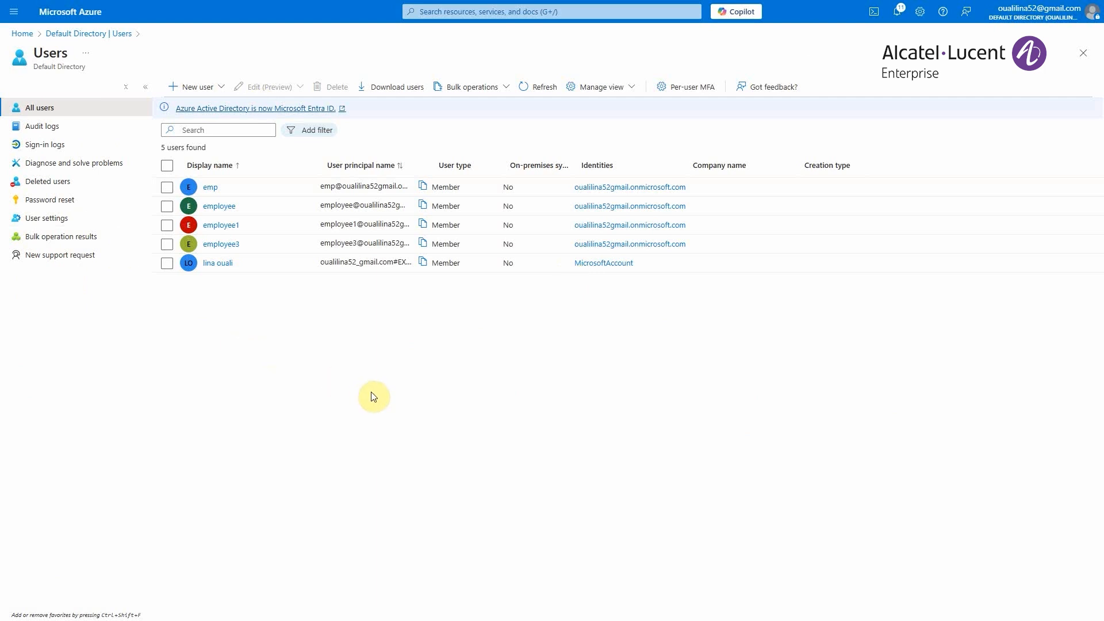
- Return to Postman and send the POST request to the OAuth 2.0 token endpoint
left_click(253, 9)
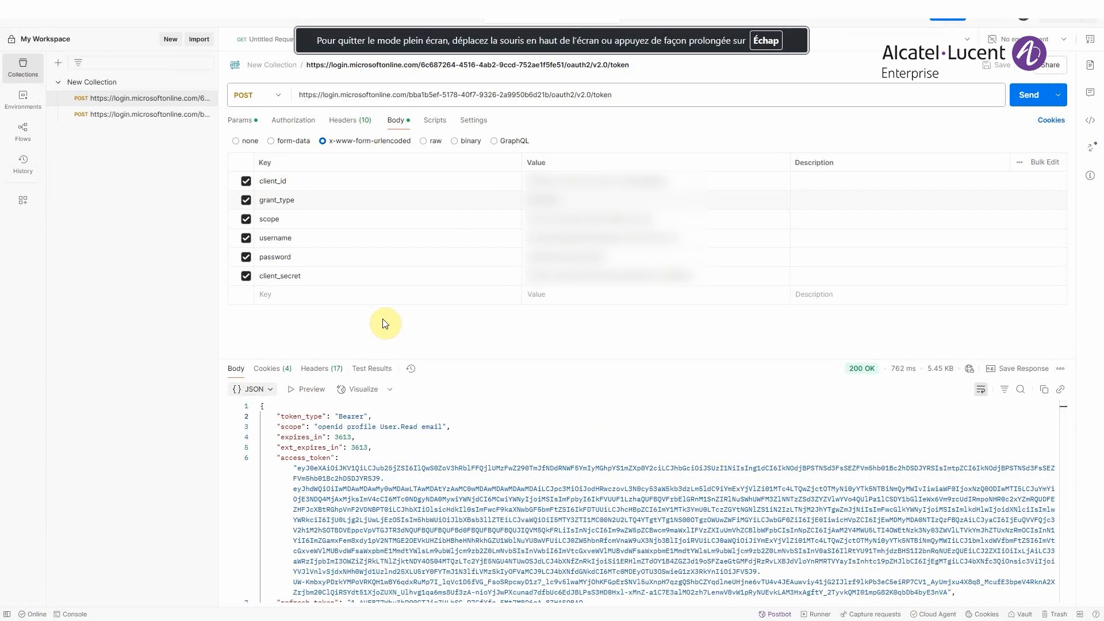
scroll(419, 402, "down", 1)
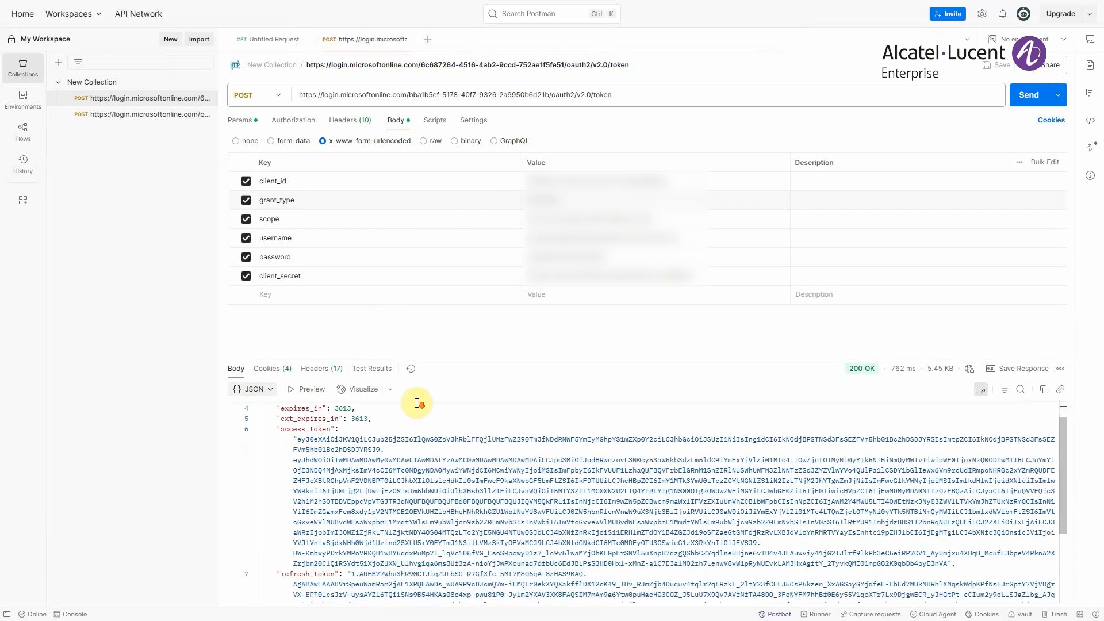
left_click(1033, 96)
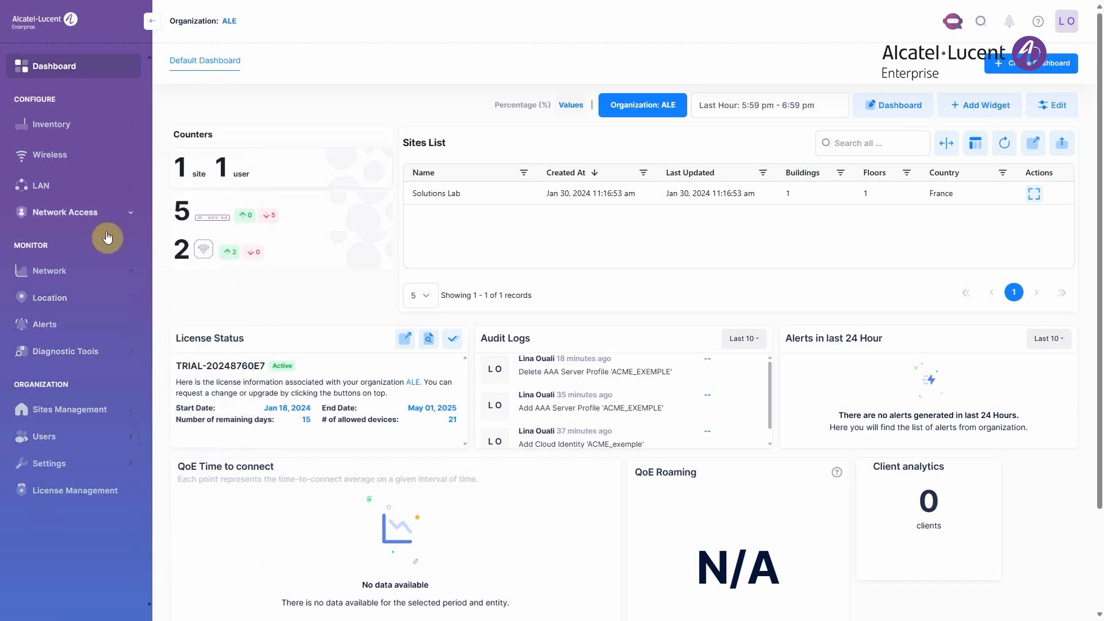
- In OmniVista Cirrus, open the cloud identities among the UPAM - NAC external sources of Network Access
left_click(101, 214)
mouse_move(78, 306)
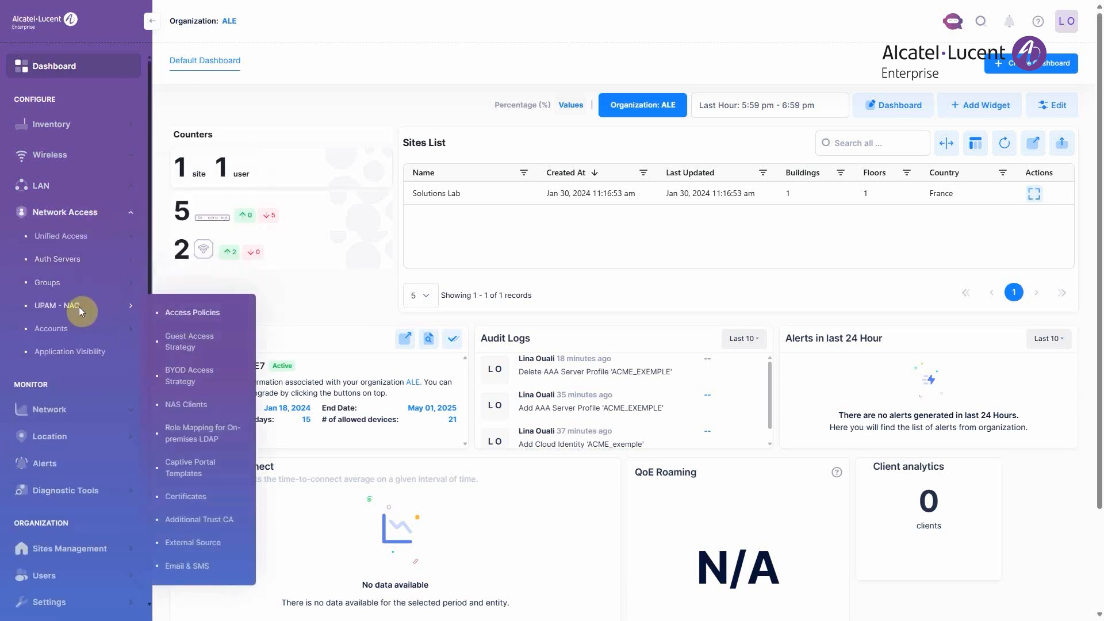
left_click(192, 544)
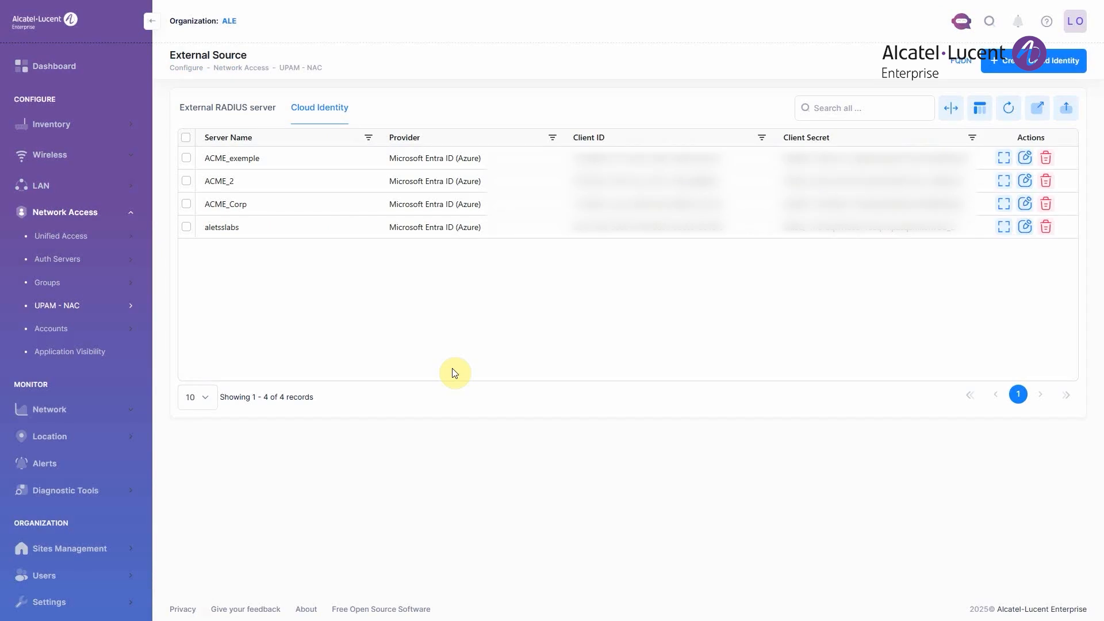
left_click(1075, 23)
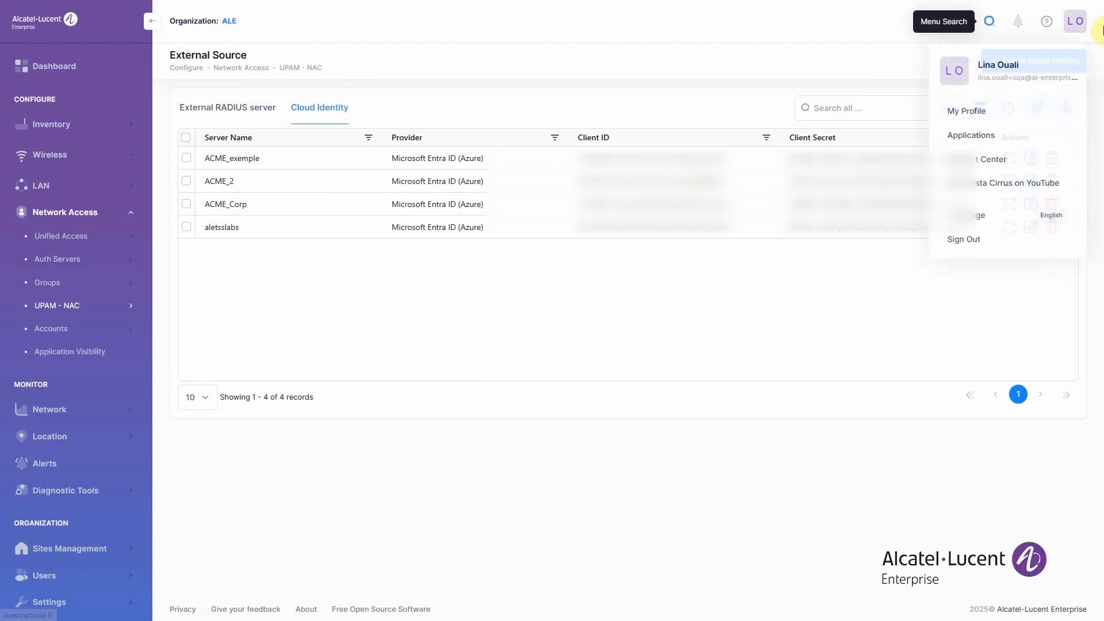
- Create a Microsoft Entra ID cloud identity named ACME_exemple8 using the saved client ID, client secret, tenant ID and email suffix
left_click(1052, 58)
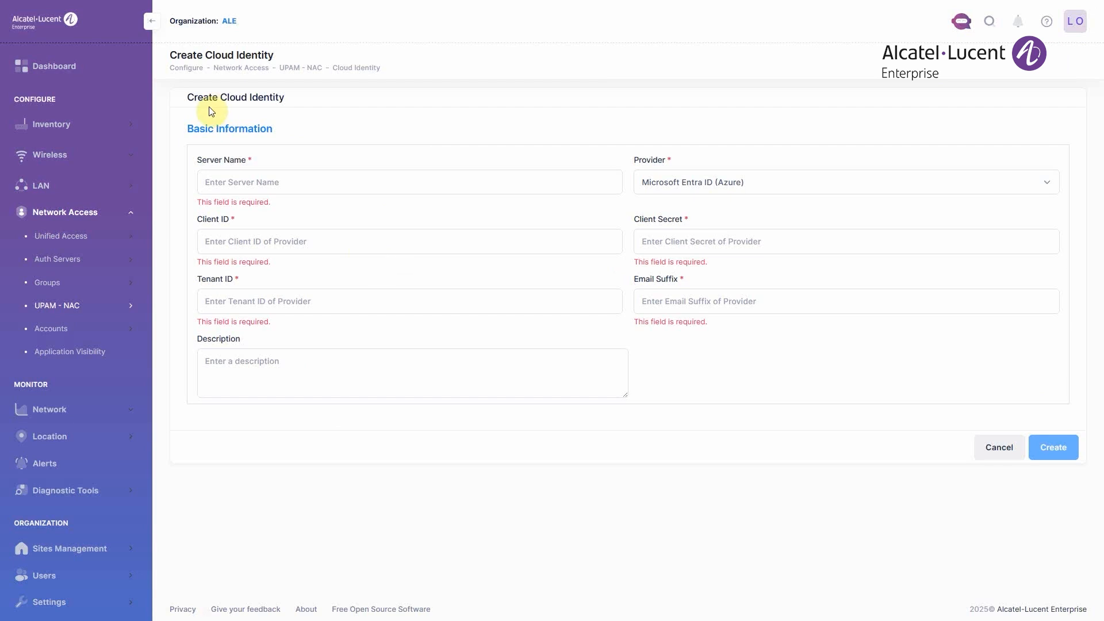
left_click(280, 183)
left_click(261, 224)
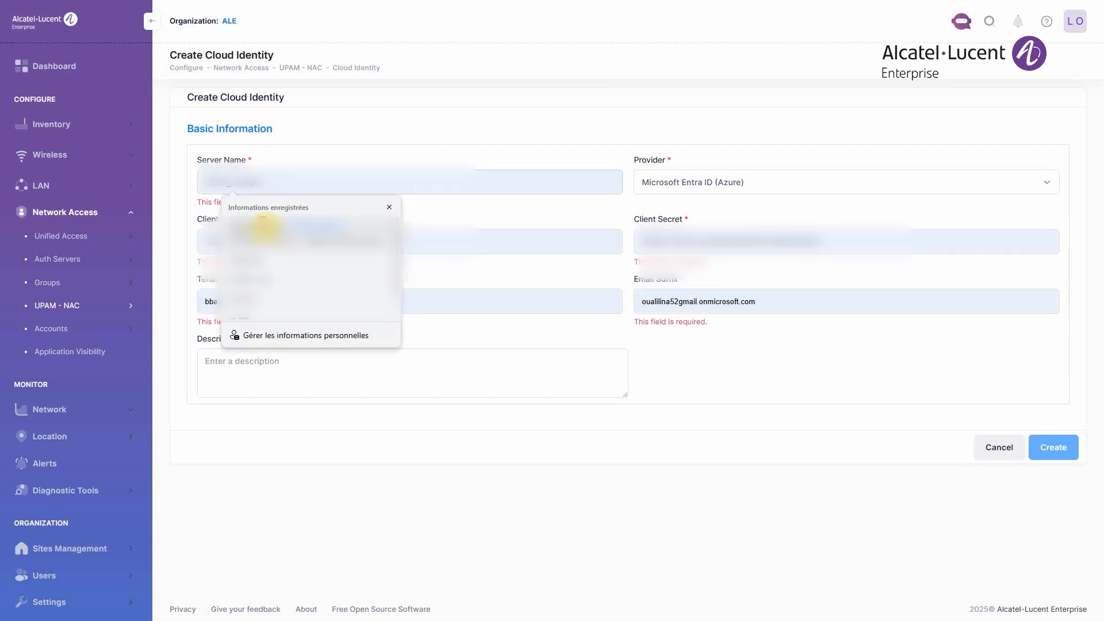
type("1")
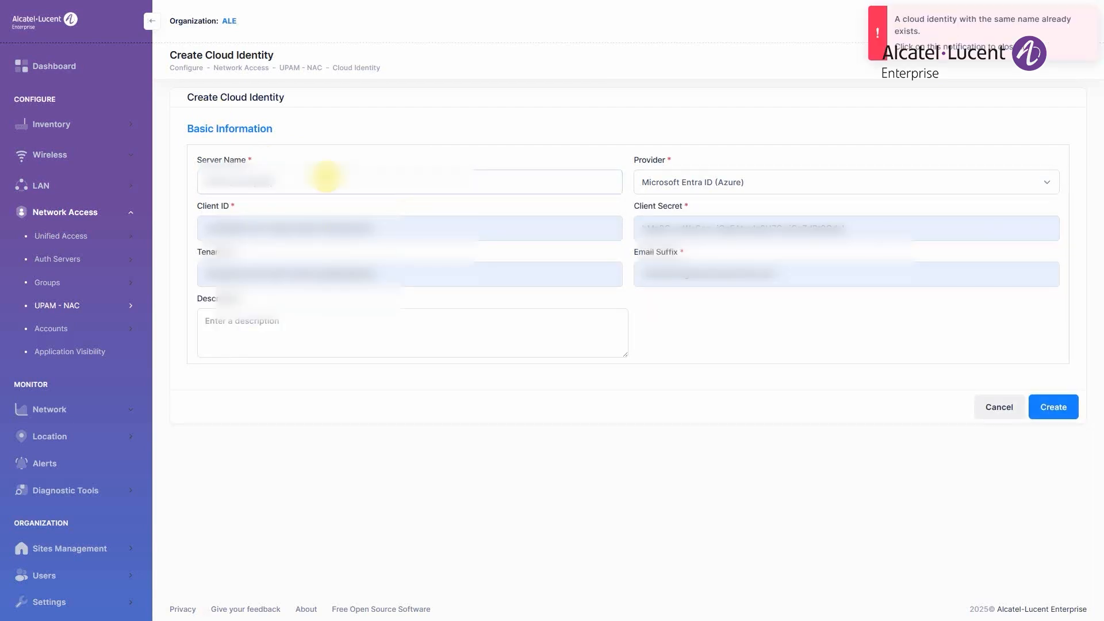
left_click(1057, 405)
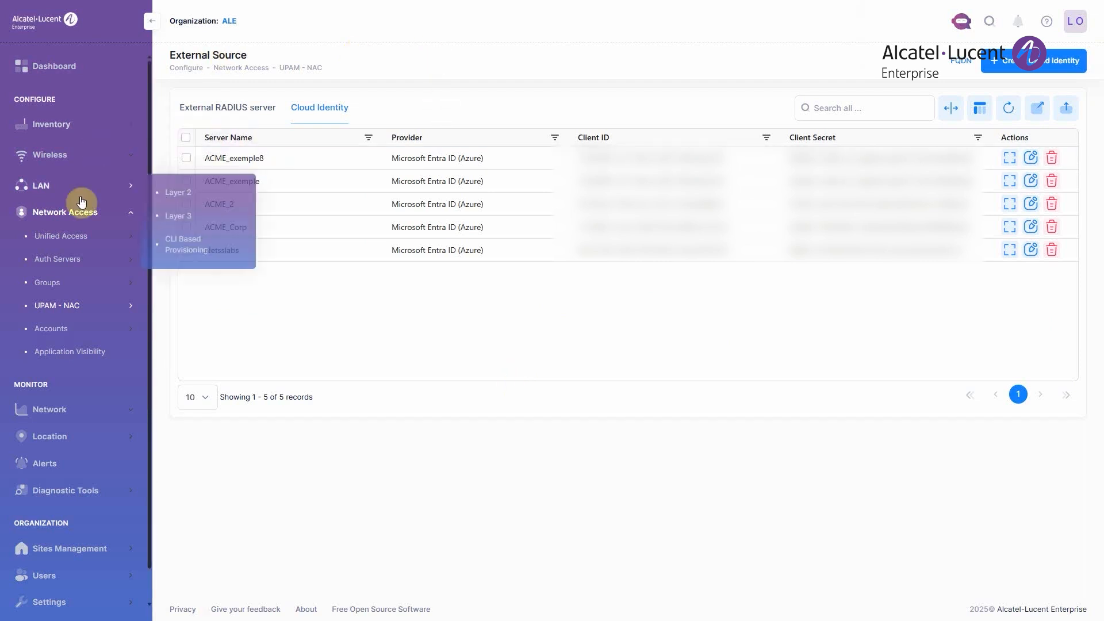
- Start a new AAA server profile under Unified Access and name it ACME_EXEMPLE
mouse_move(112, 238)
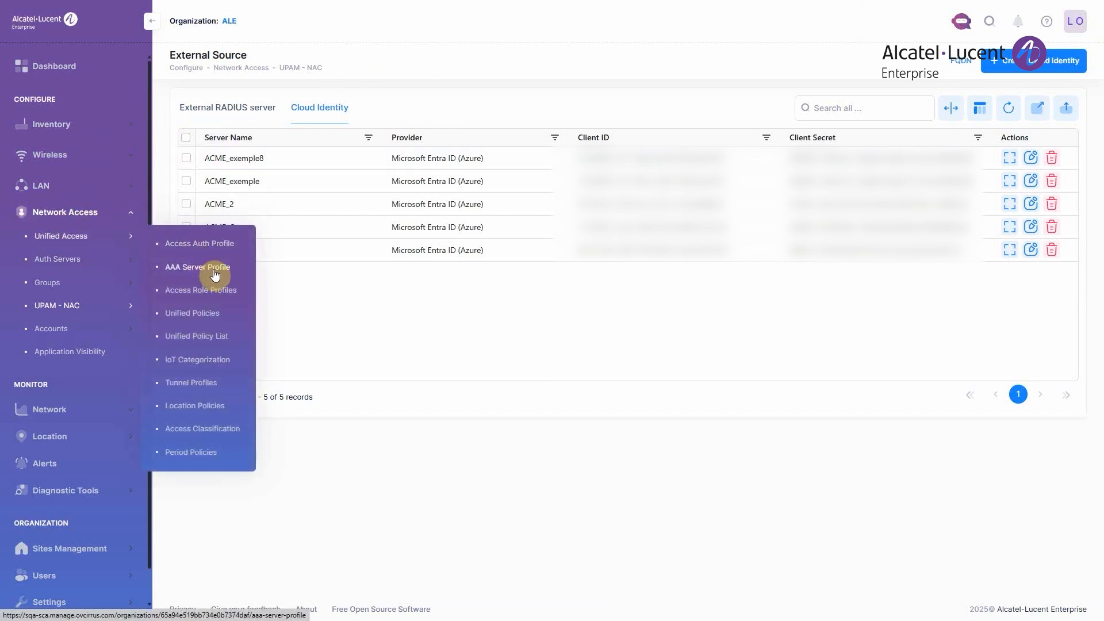
left_click(222, 270)
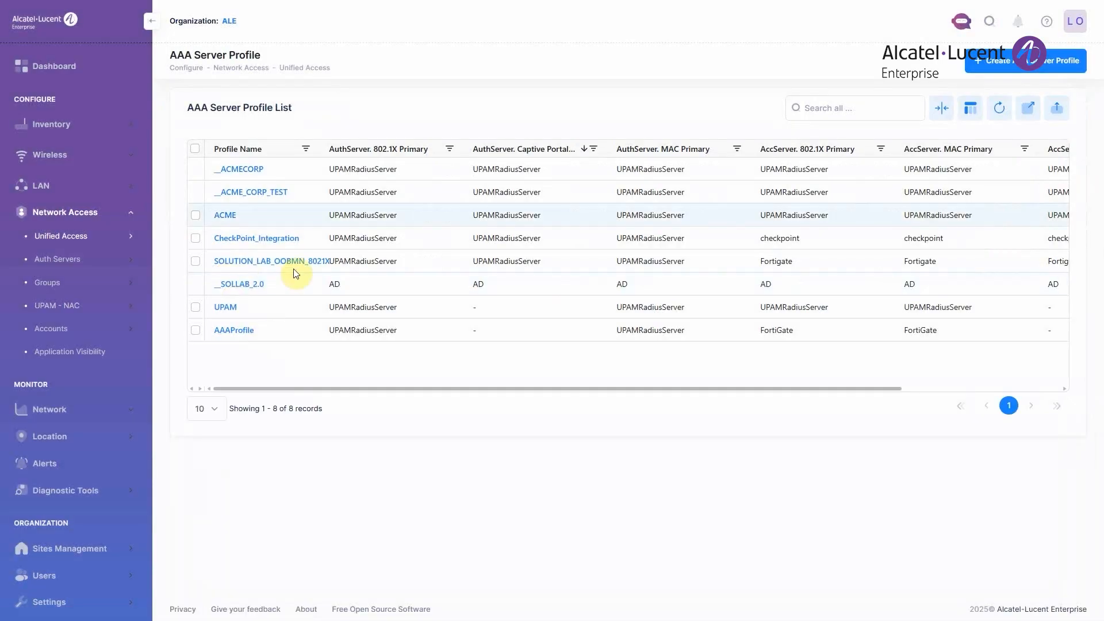
left_click(1013, 61)
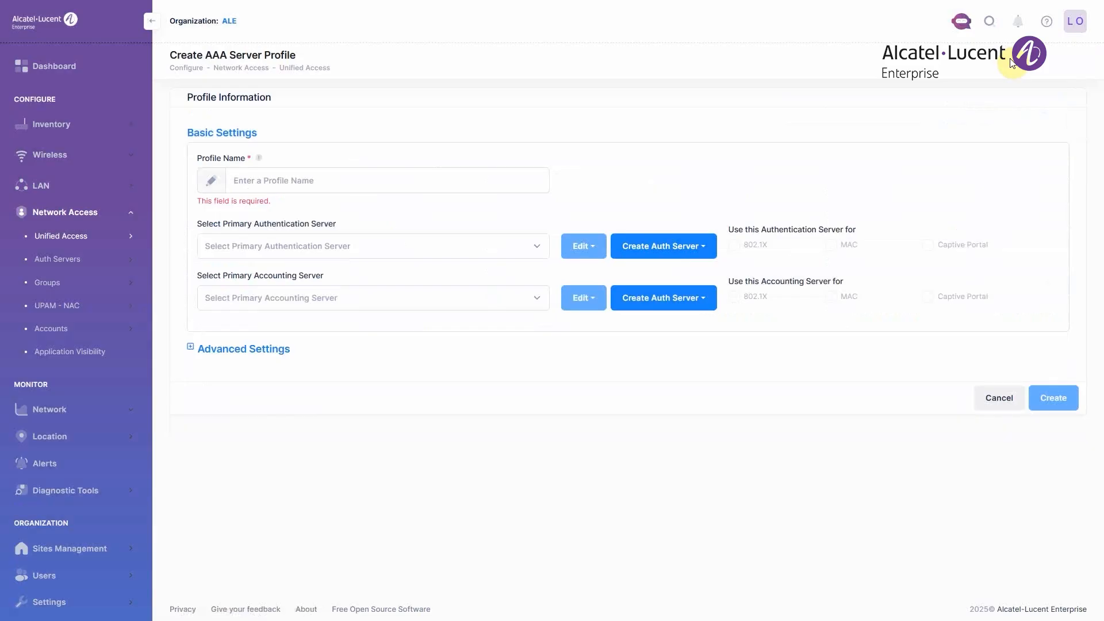
left_click(371, 183)
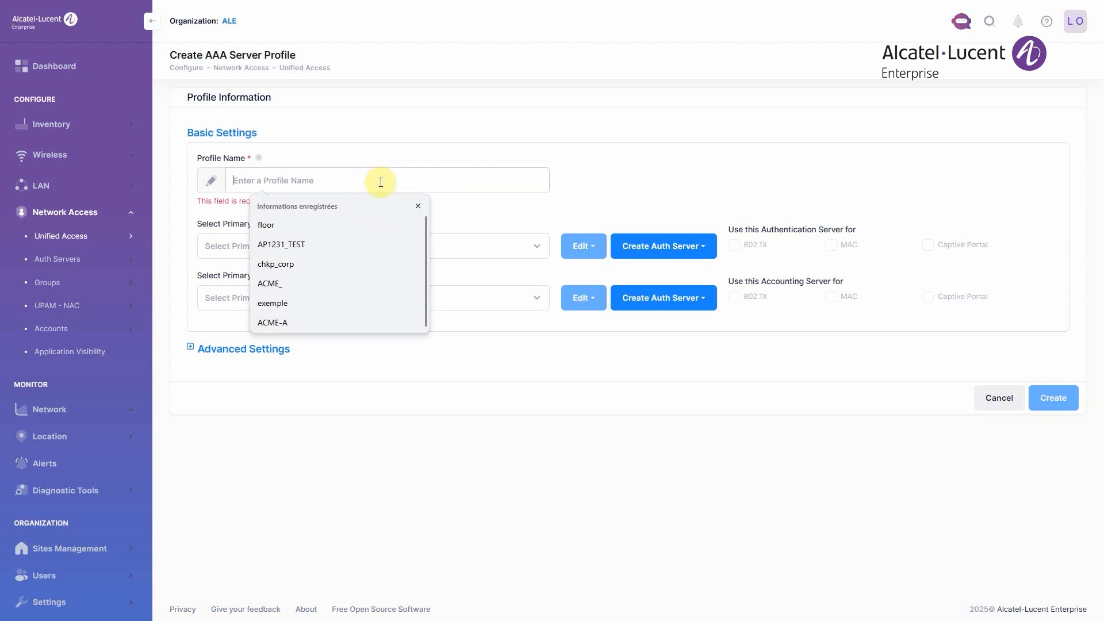
type("ACME")
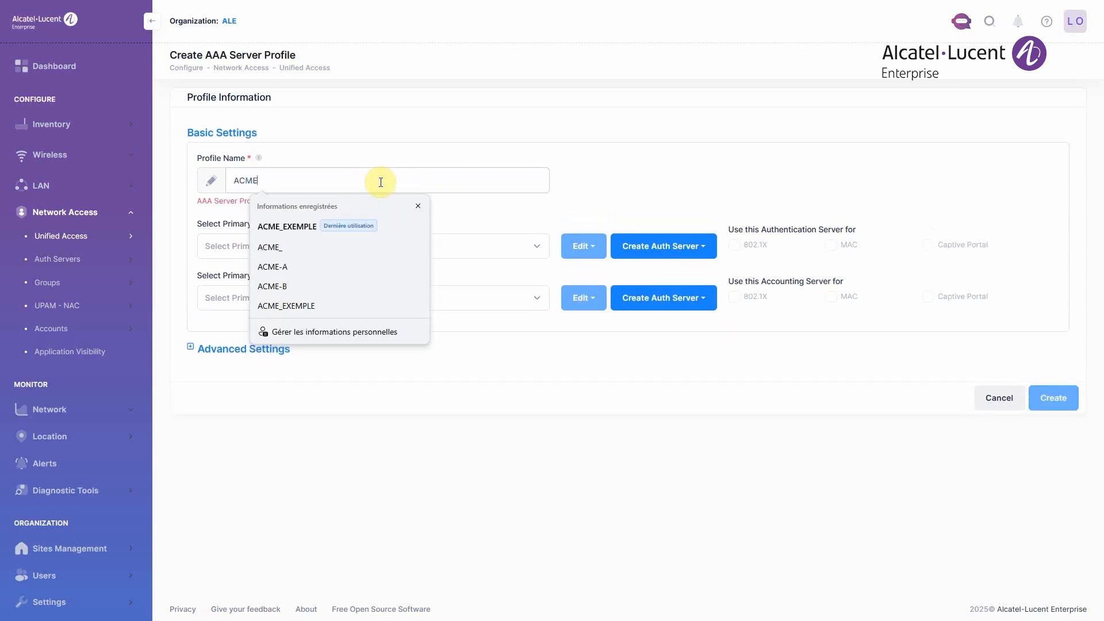
type("_EXEMPLE")
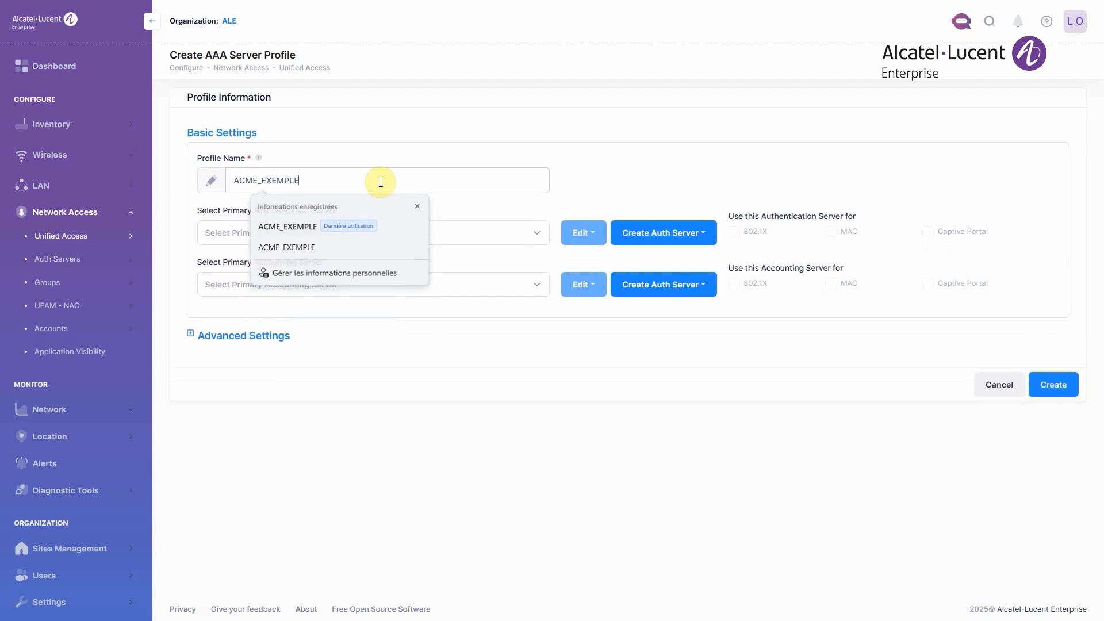
- Set UPAMRadiusServer as primary authentication and accounting server, create the AAA server profile and select it in the list
left_click(540, 233)
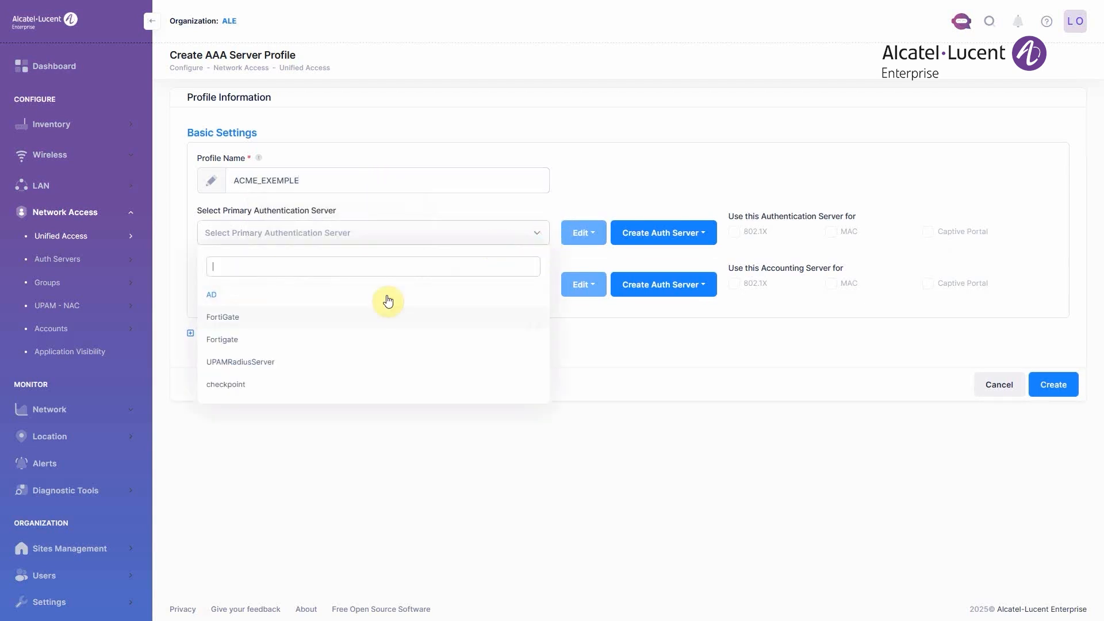
left_click(336, 366)
left_click(512, 285)
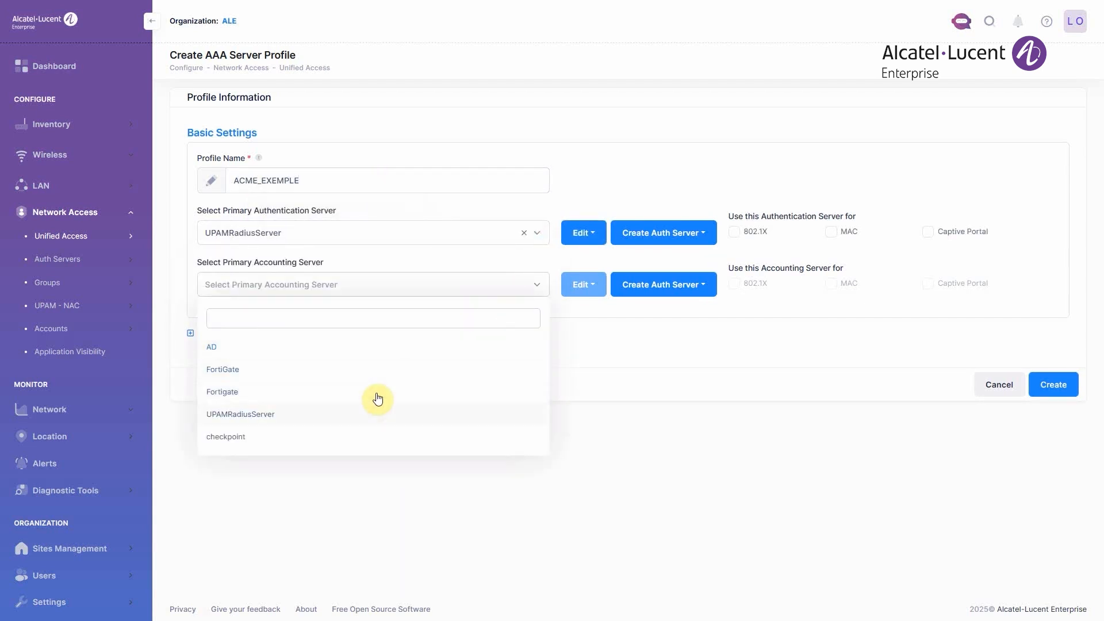
left_click(363, 411)
left_click(1064, 385)
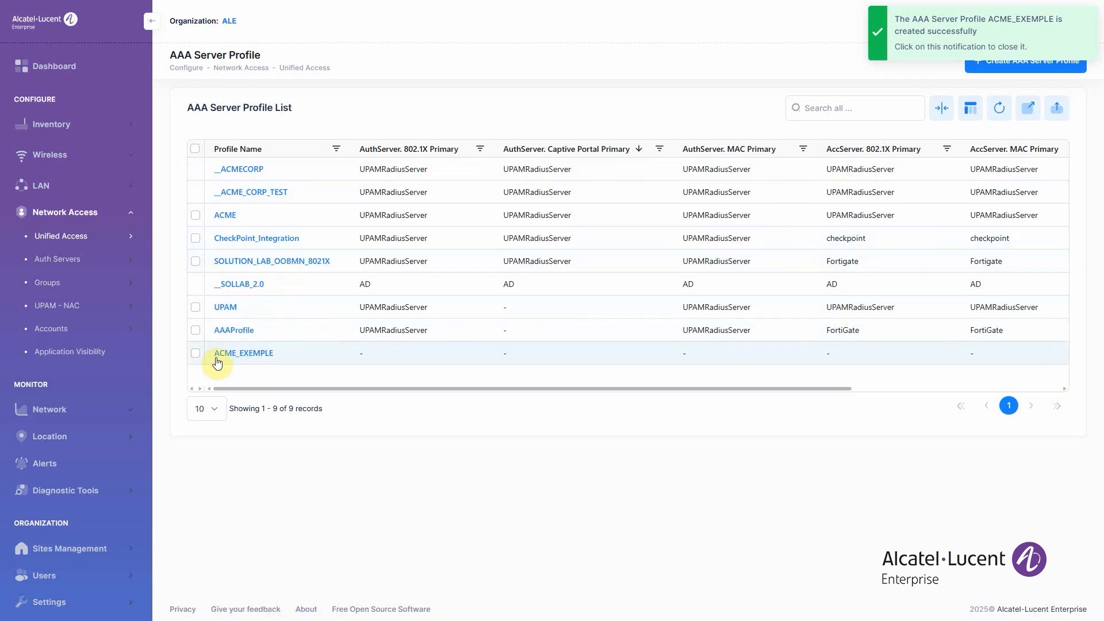
left_click(196, 354)
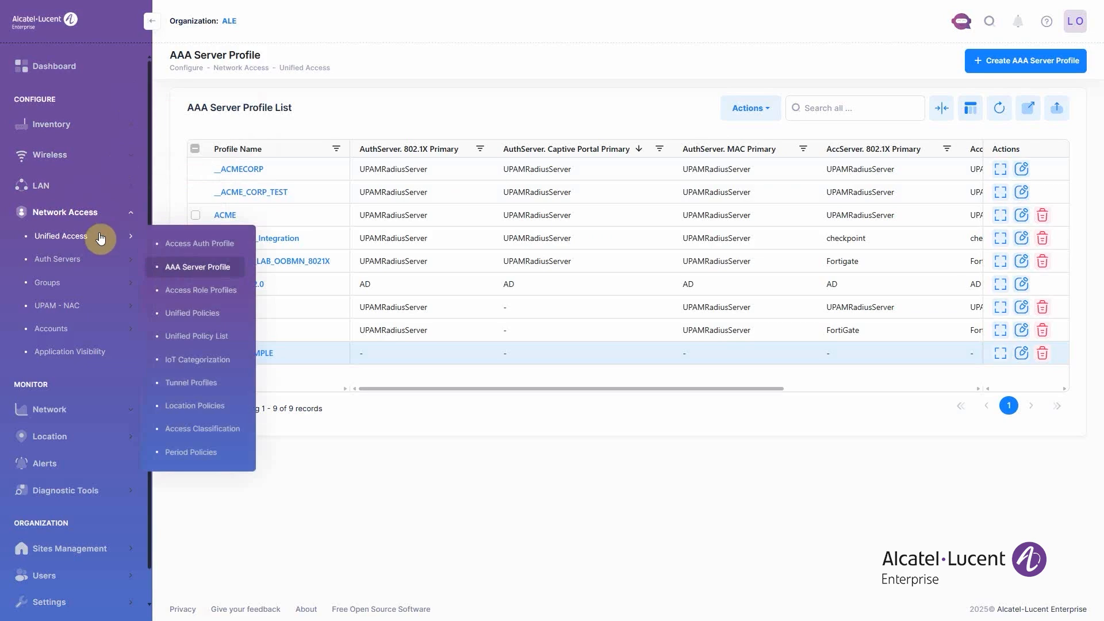
- Start a new access auth profile under Unified Access and name it ACME_EXEMPLE
left_click(192, 244)
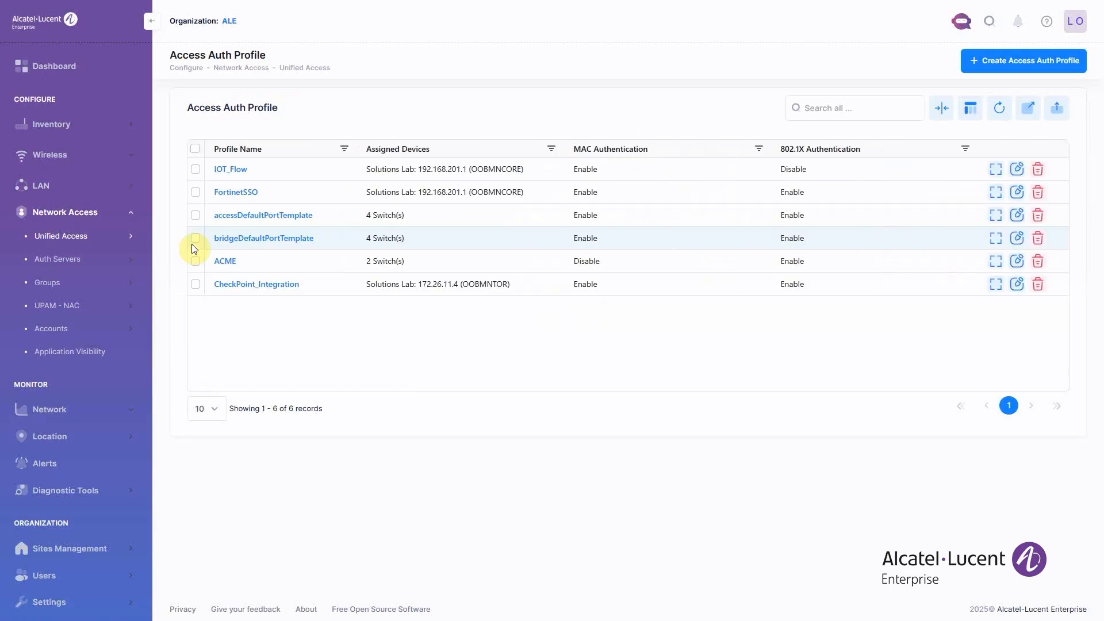
left_click(1002, 62)
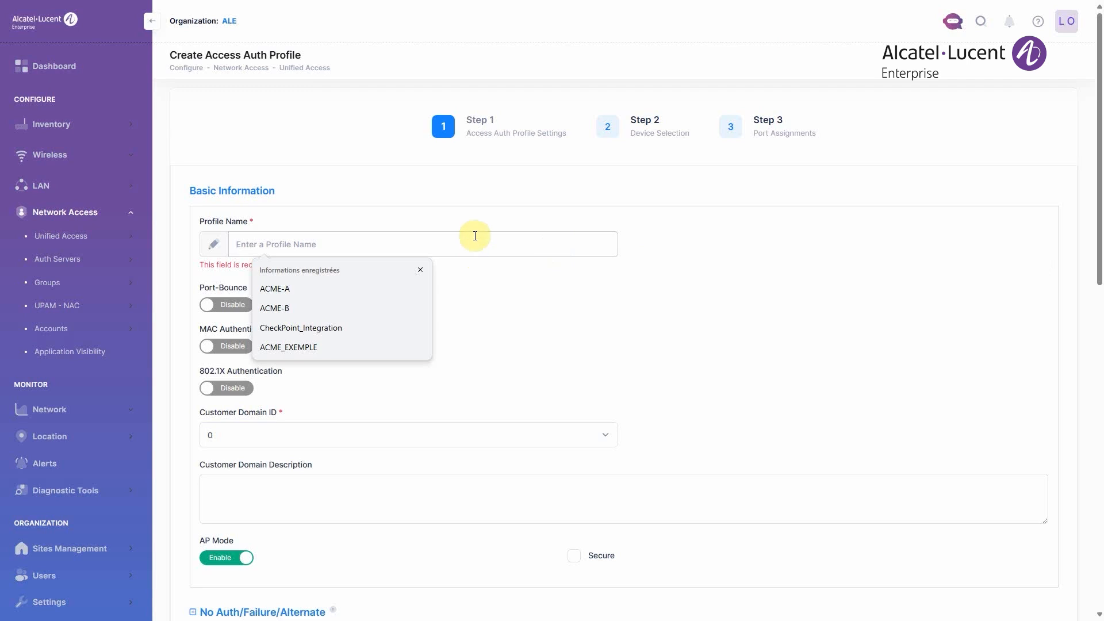
left_click(359, 348)
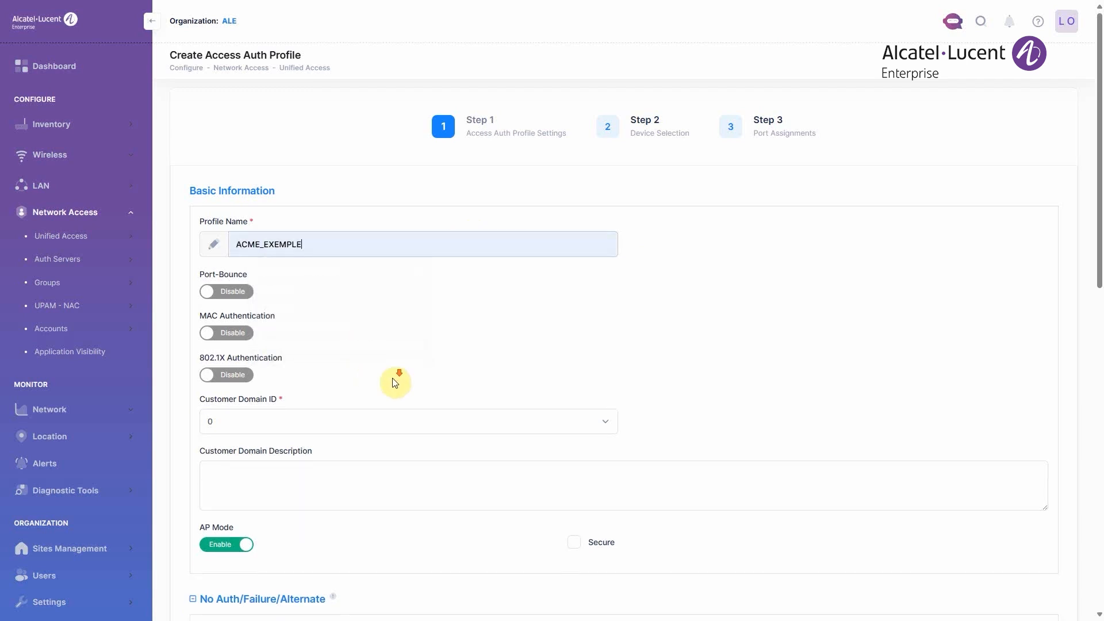
- Set the default access role of the access auth profile to ACME_Restricted
scroll(396, 377, "down", 6)
scroll(397, 380, "down", 2)
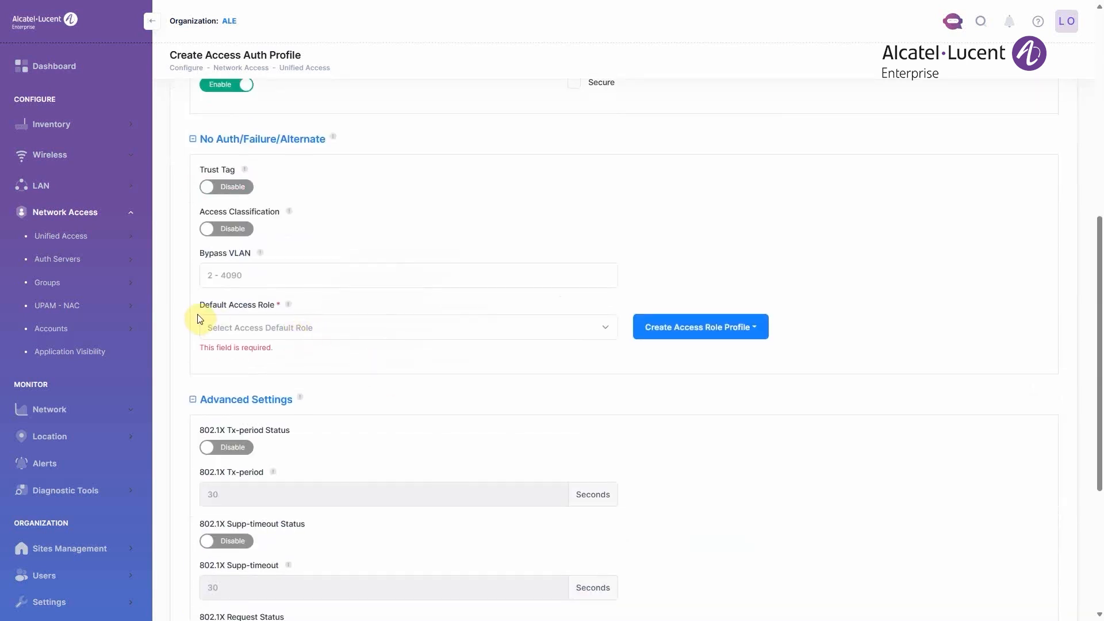
left_click(270, 327)
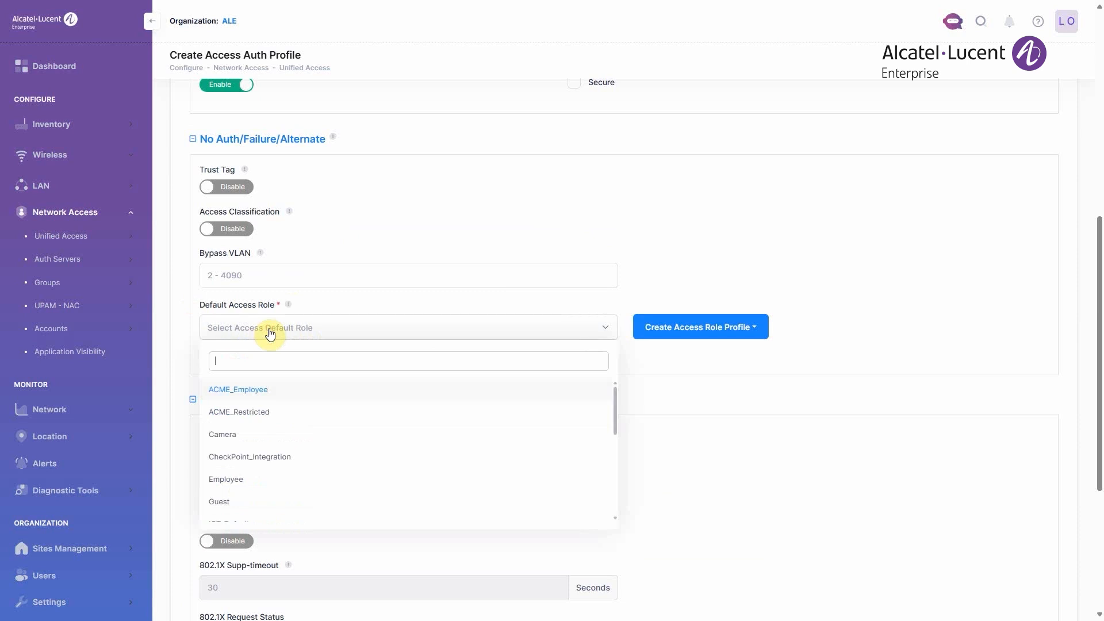
left_click(278, 411)
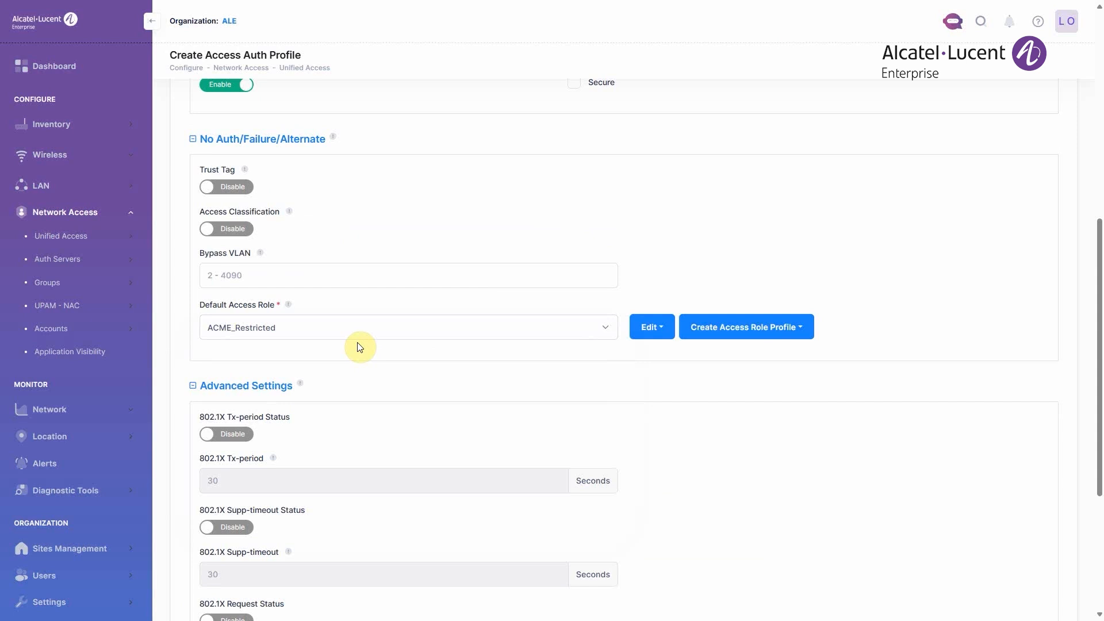
left_click(776, 330)
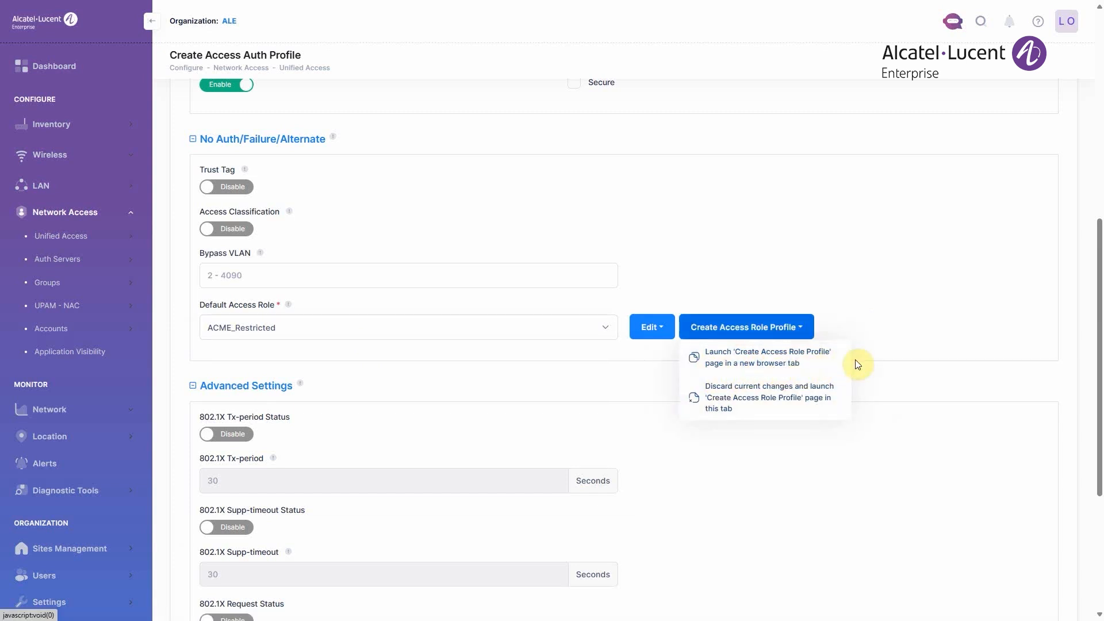
left_click(872, 308)
- Continue to device selection and assign the Solutions Lab switch 172.26.9.43 (TOR-VC) to the profile
scroll(872, 333, "down", 5)
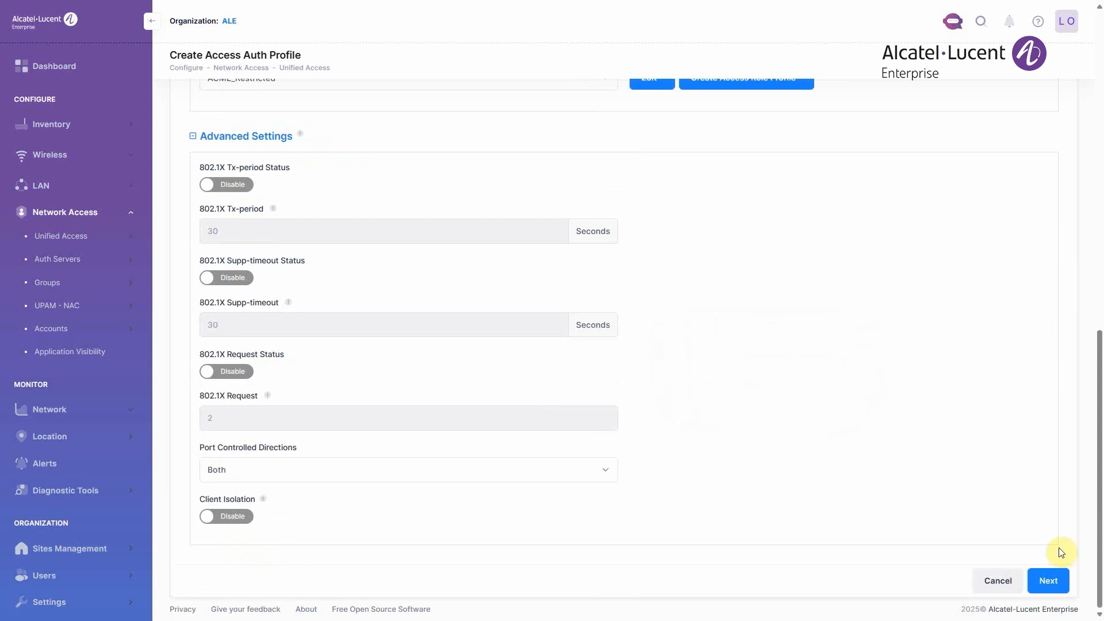
left_click(1052, 581)
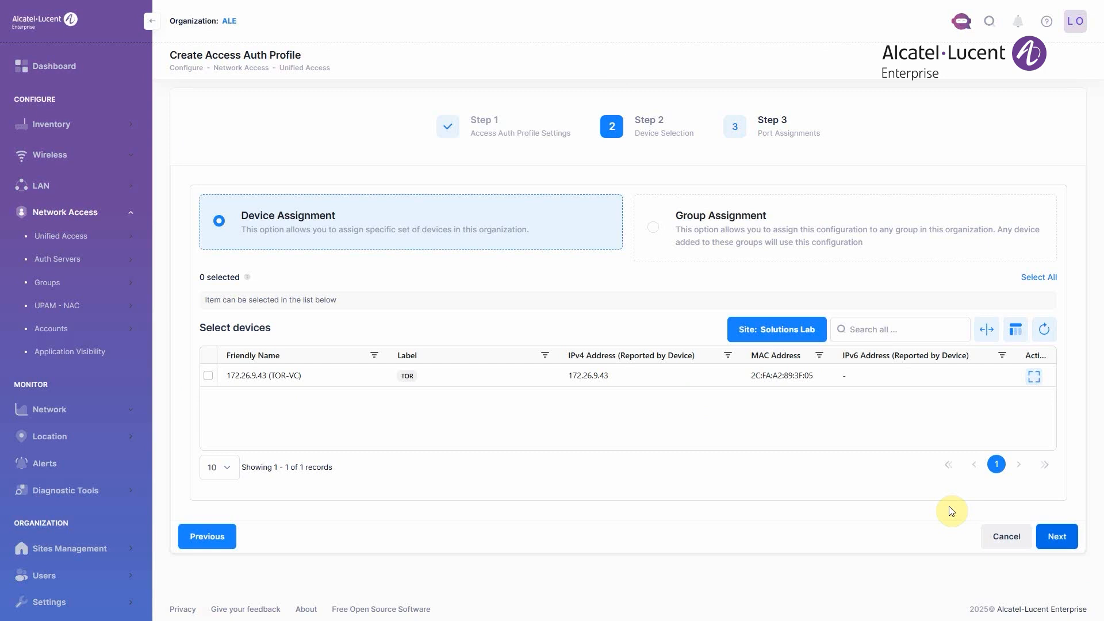
left_click(208, 376)
left_click(1056, 555)
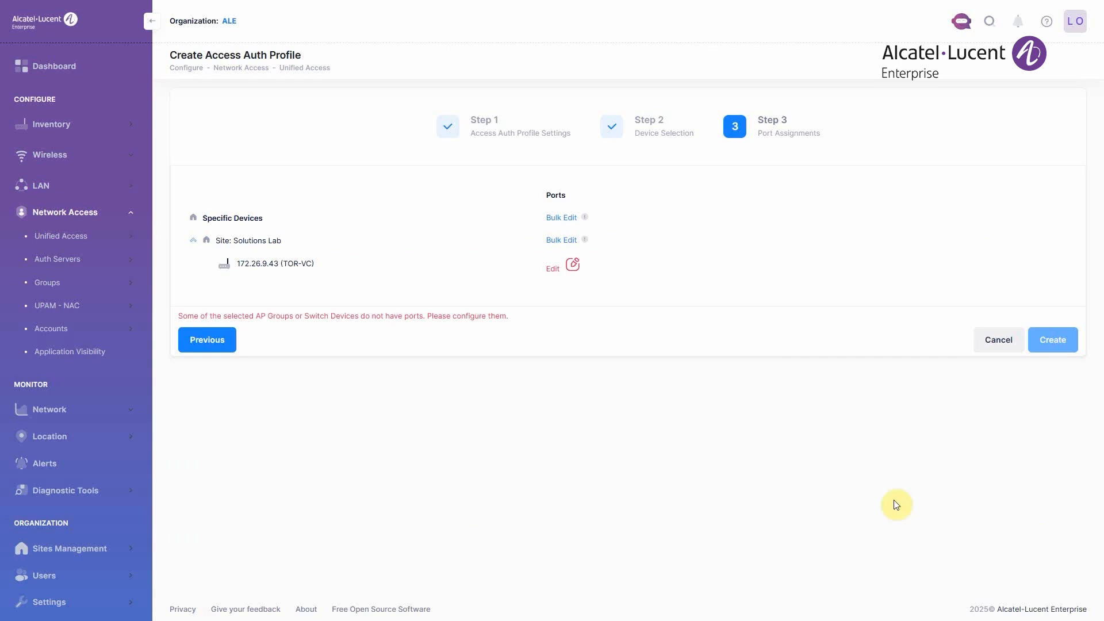
- Assign ports 1/1/5 and 1/1/29 of the TOR-VC switch and create the access auth profile
left_click(572, 266)
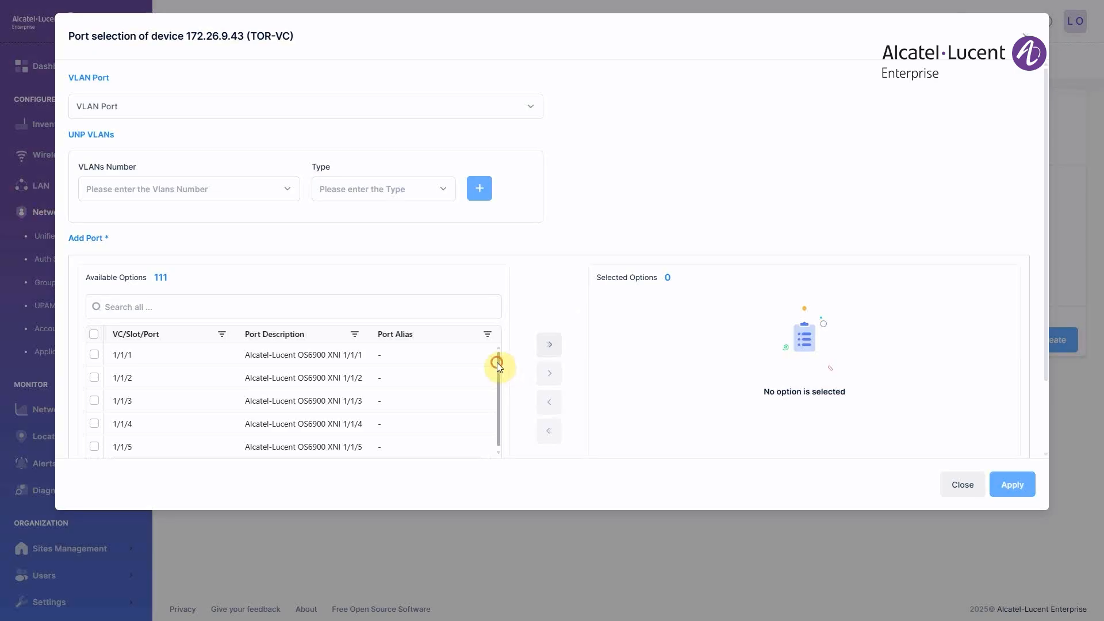
left_click_drag(497, 363, 495, 396)
scroll(498, 398, "down", 2)
left_click(487, 391)
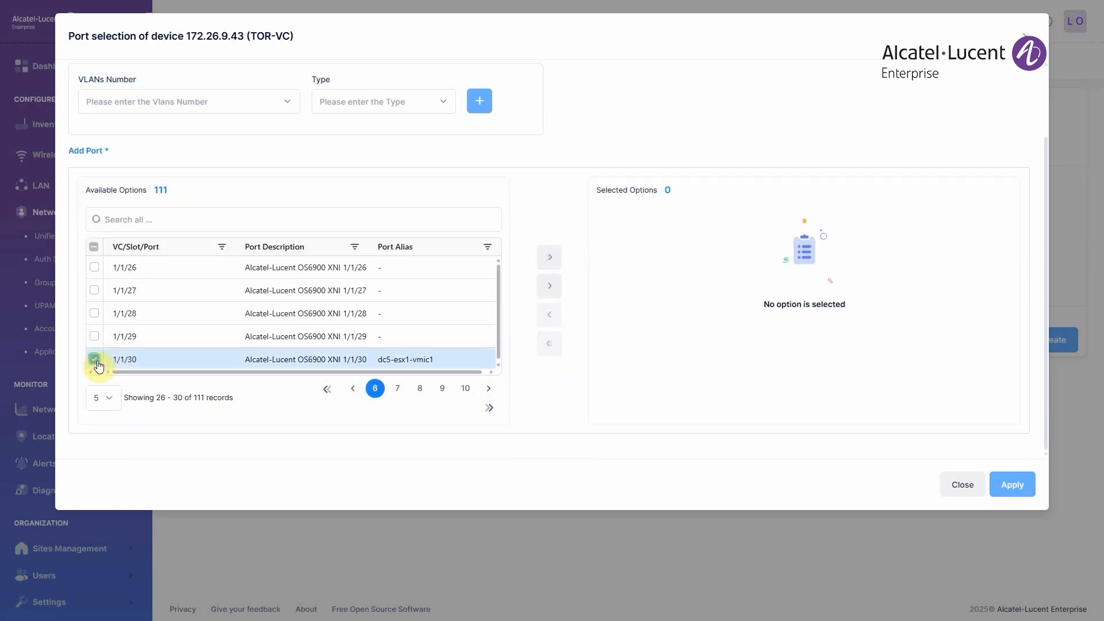
left_click(94, 336)
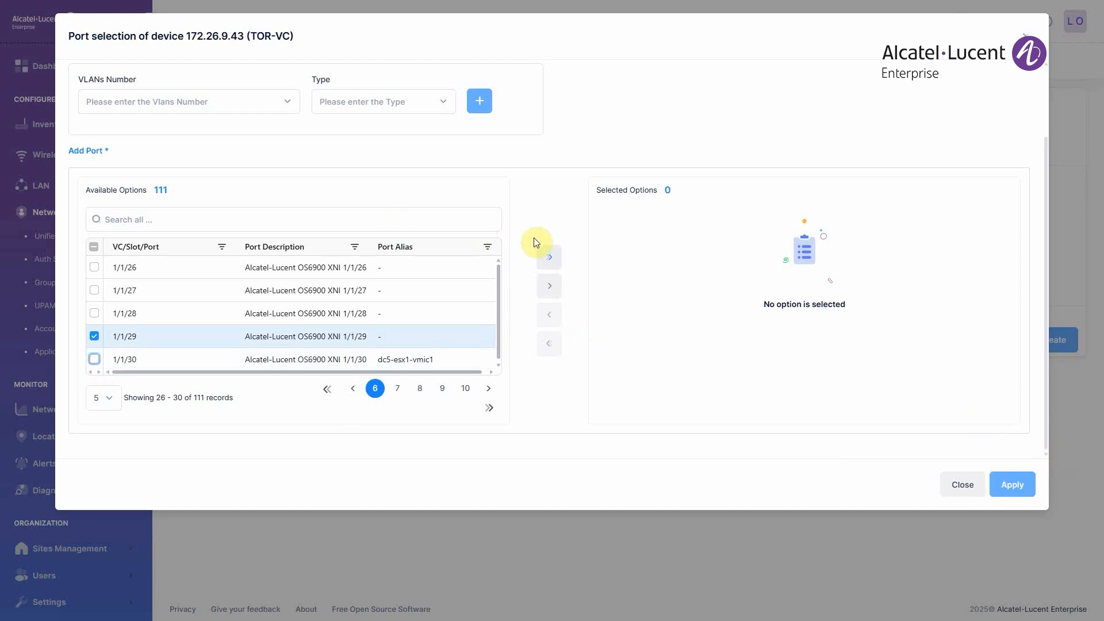
left_click(549, 285)
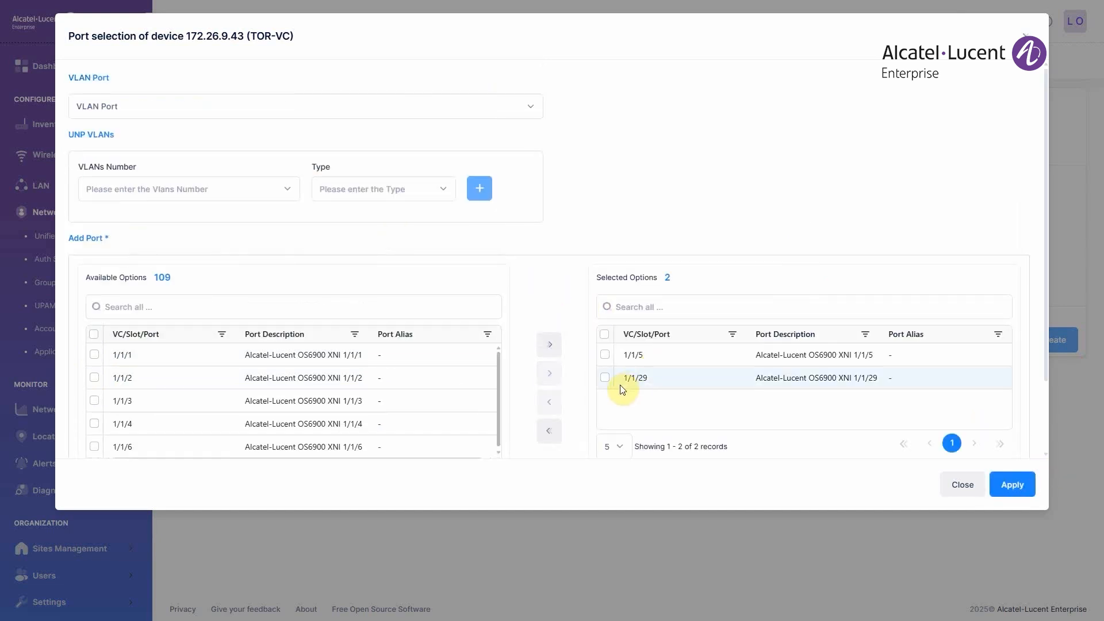
left_click(604, 378)
left_click(1010, 482)
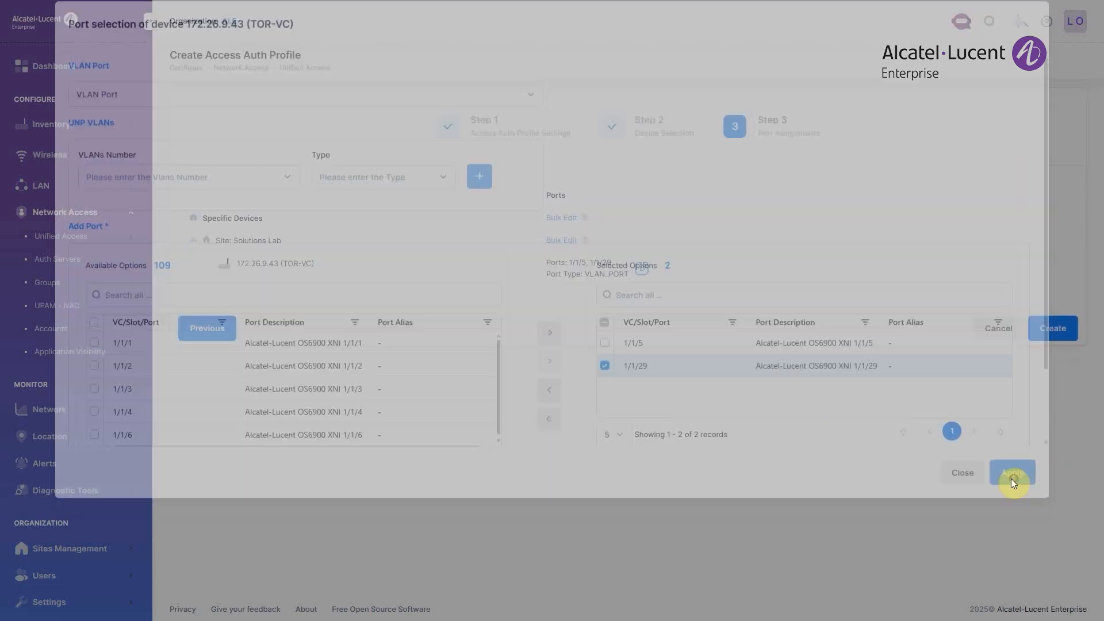
left_click(1044, 331)
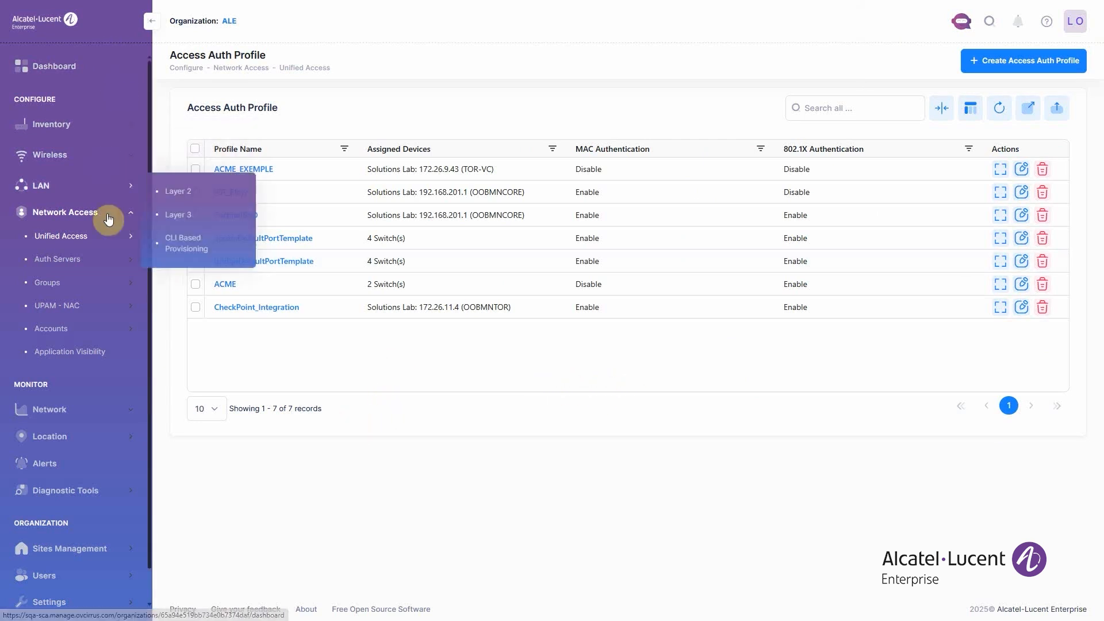
- Open the ACME_WIRED access policy under UPAM - NAC for editing and review its mapping condition, authentication and network enforcement settings
left_click(111, 243)
mouse_move(92, 305)
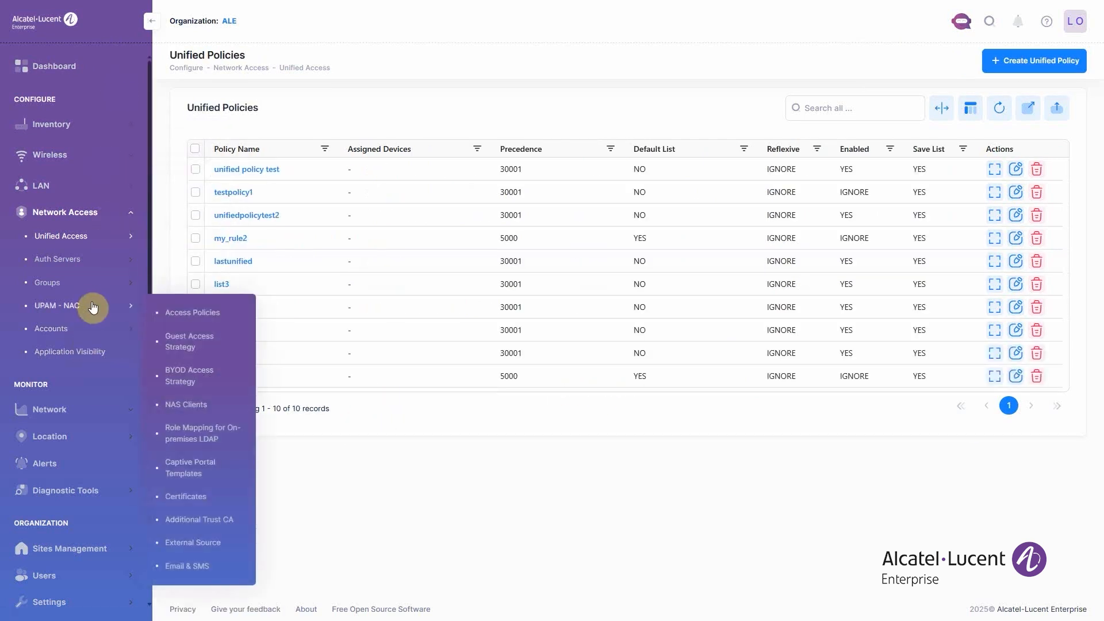
left_click(180, 314)
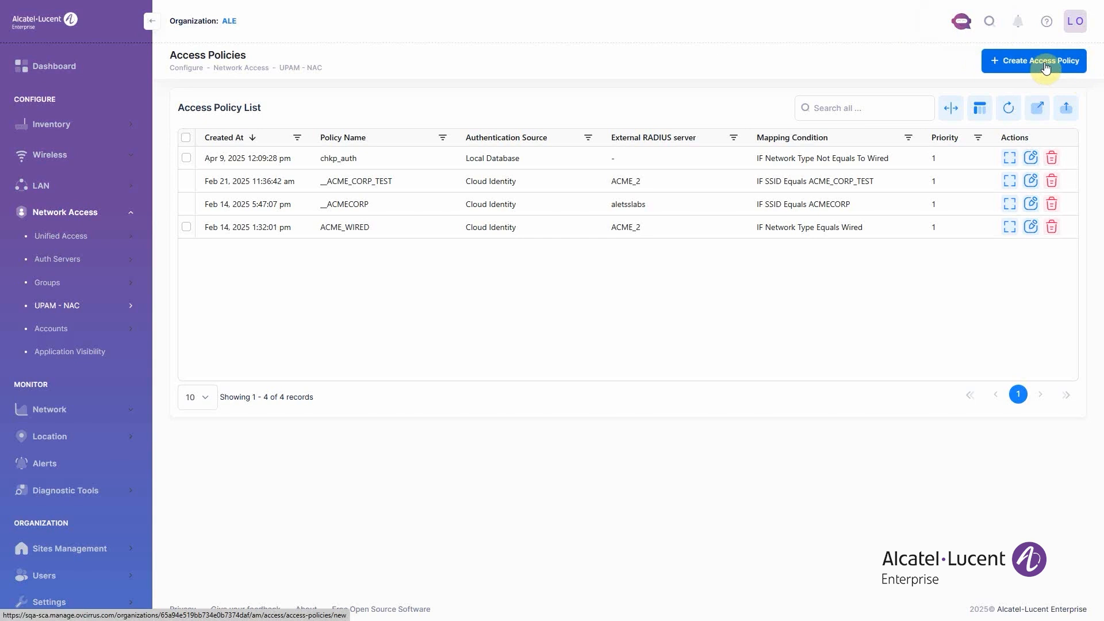
left_click(1032, 228)
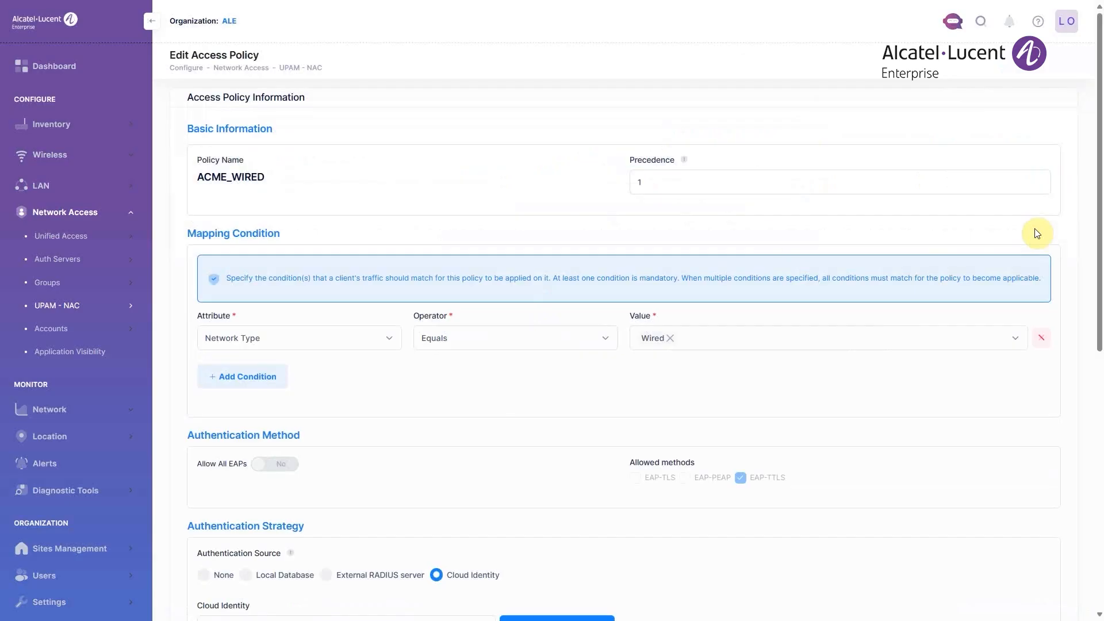
scroll(391, 196, "down", 1)
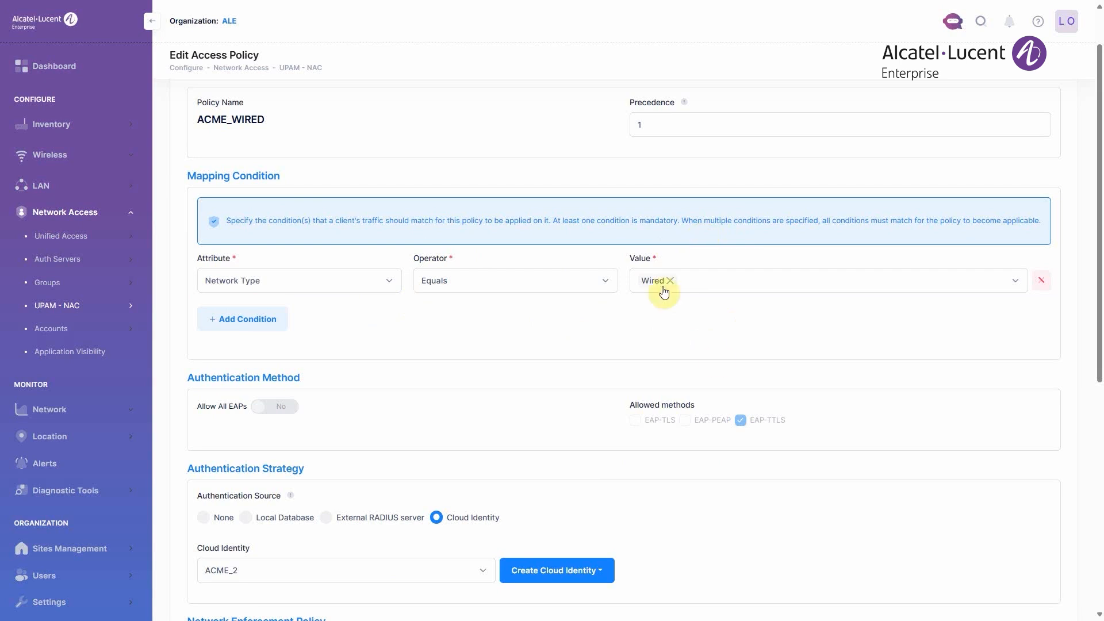
scroll(719, 331, "down", 5)
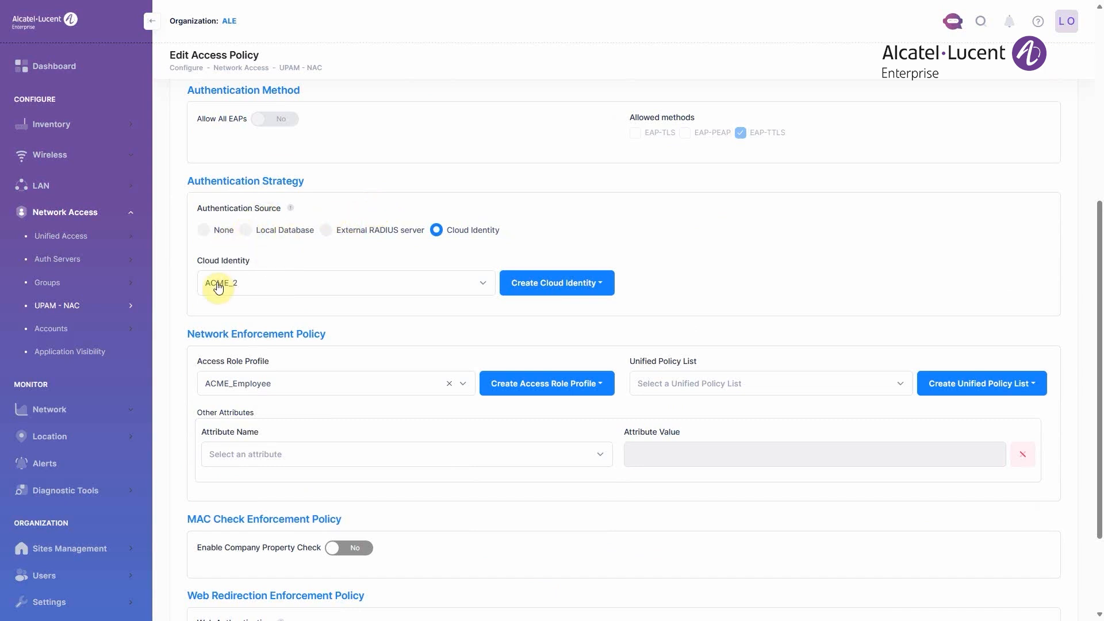
- Set the access policy's cloud identity to ACME_exemple and save the policy
scroll(331, 300, "down", 1)
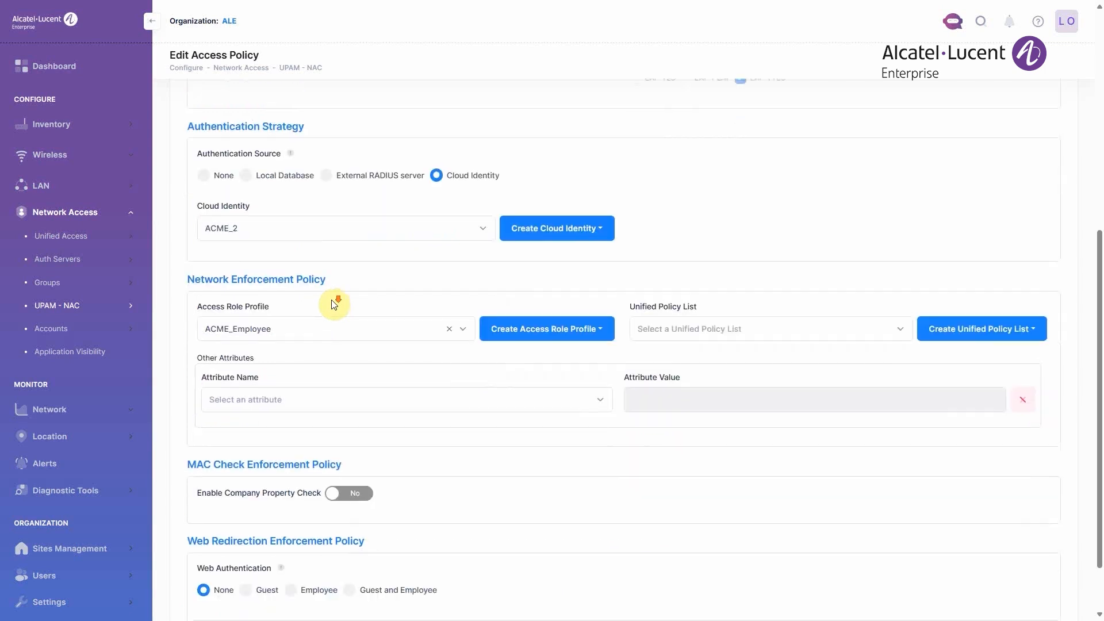
scroll(333, 305, "down", 1)
left_click(406, 167)
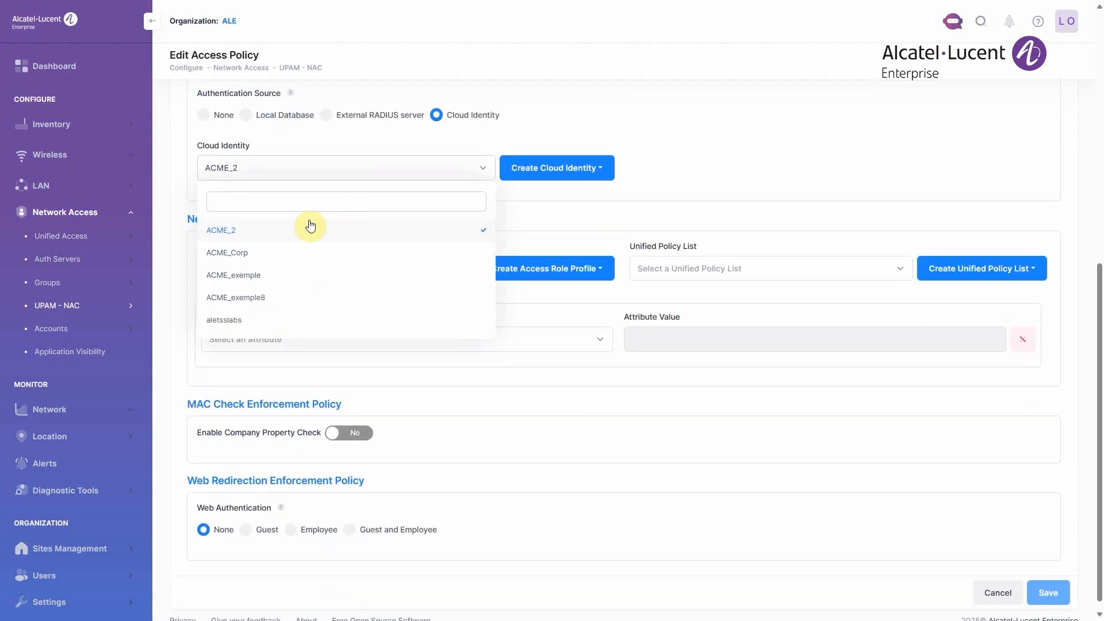
left_click(260, 280)
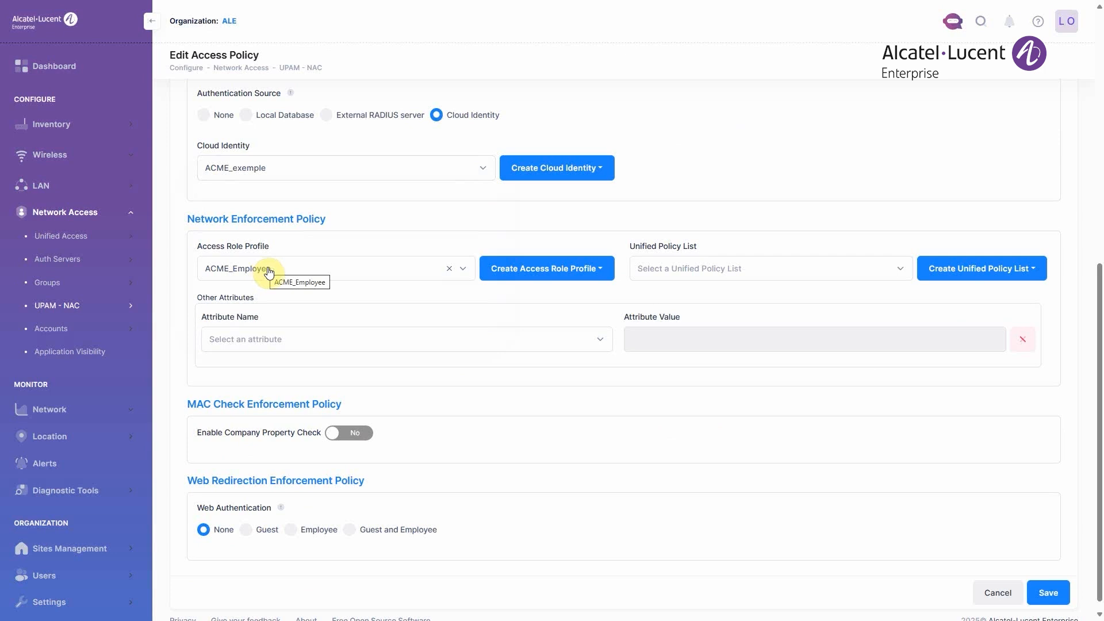
scroll(518, 345, "down", 1)
left_click(1049, 584)
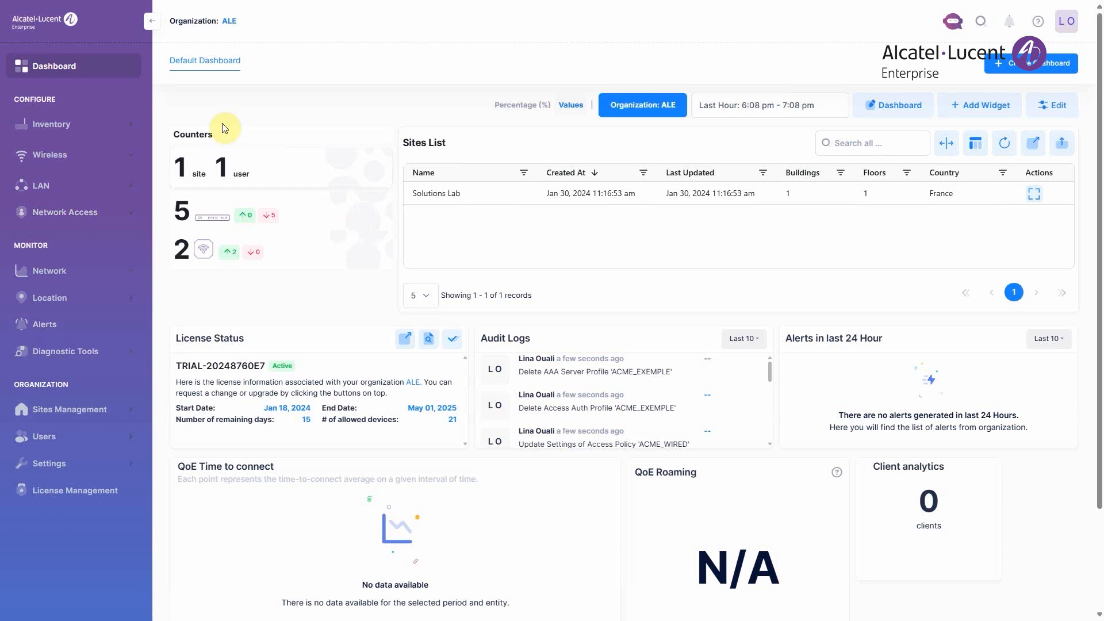
- Start a new wireless SSID with ACME_EXEMPLE as both its profile name and advertised SSID
left_click(114, 163)
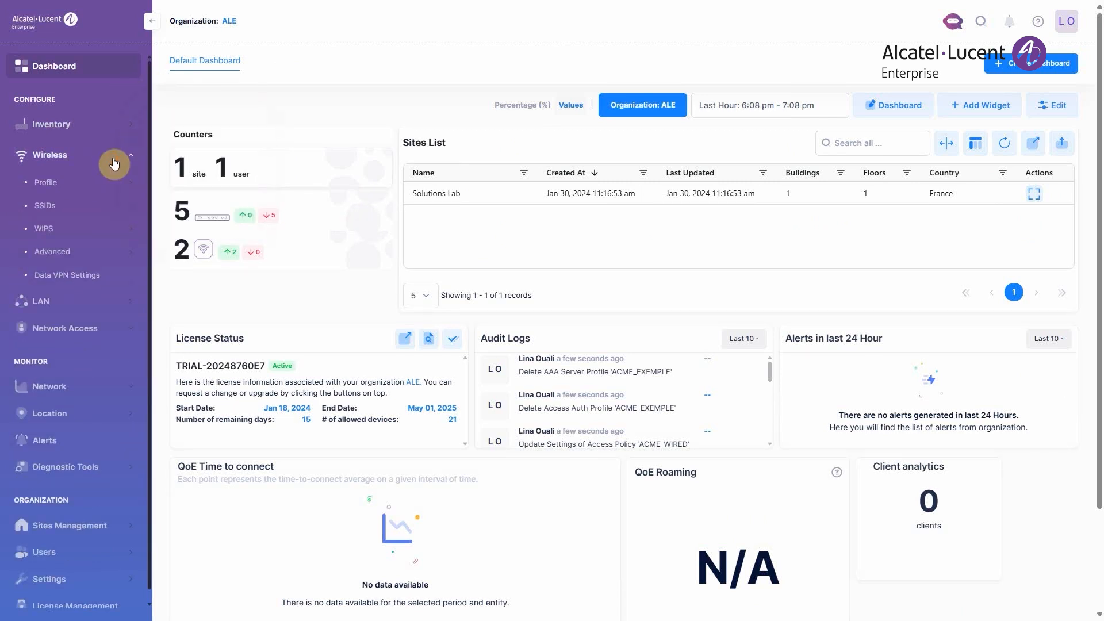
left_click(65, 207)
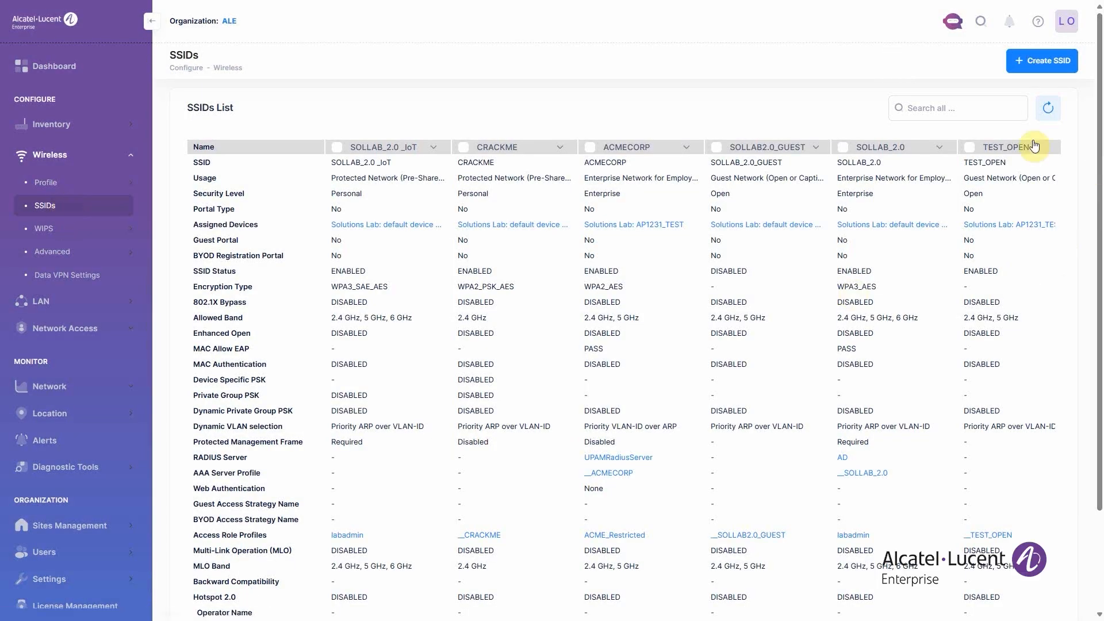
left_click(1044, 60)
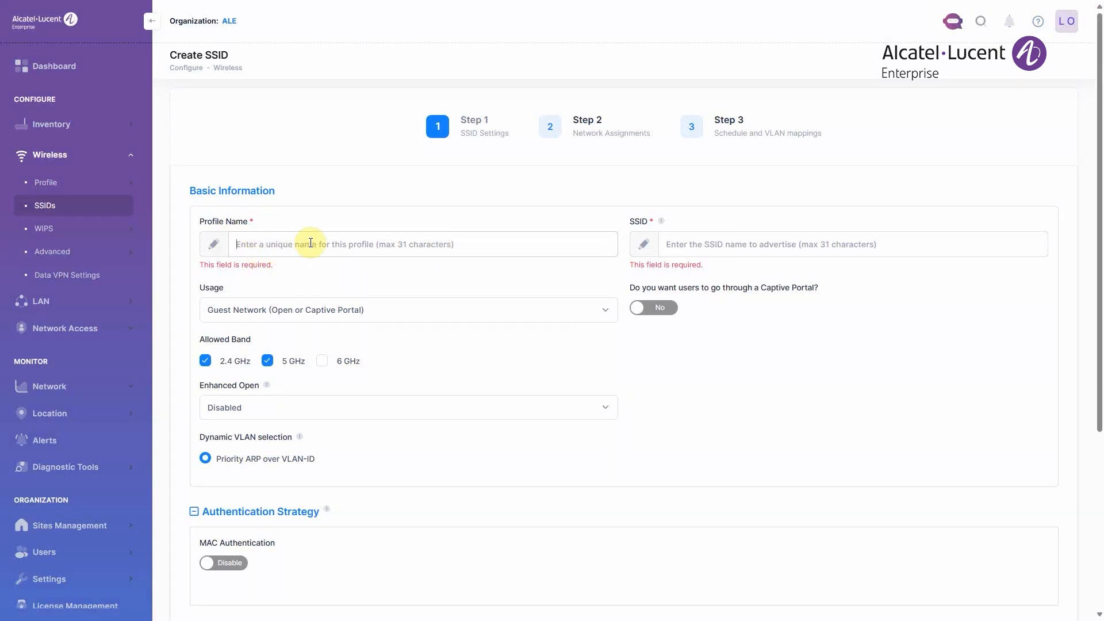
type("ACME")
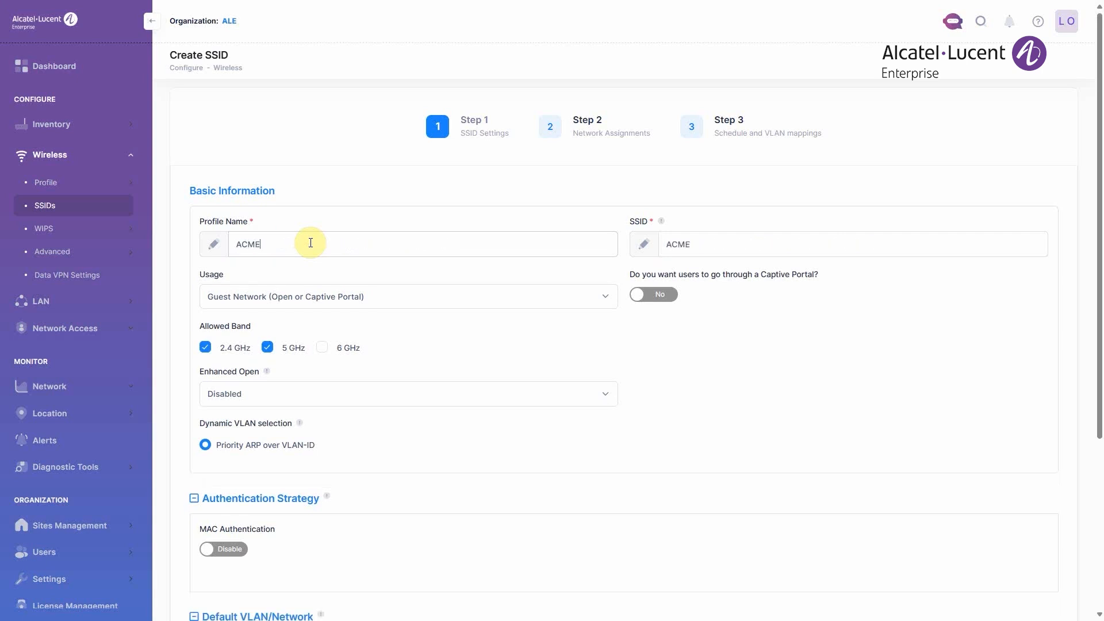
type("_EXEMPLE")
scroll(598, 334, "down", 1)
double_click(752, 187)
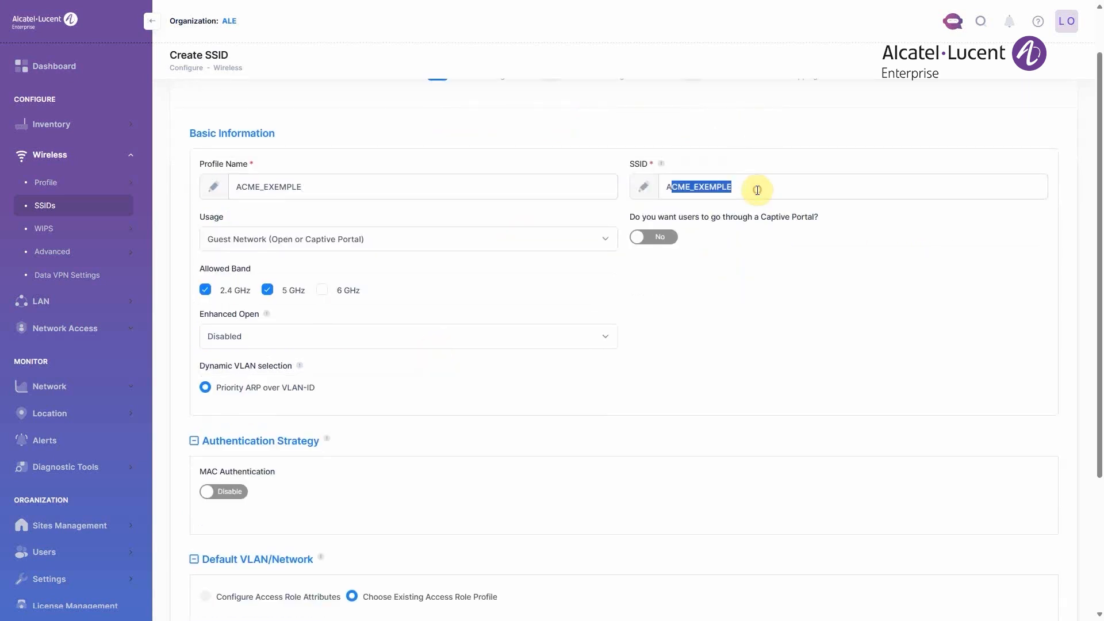
left_click(659, 333)
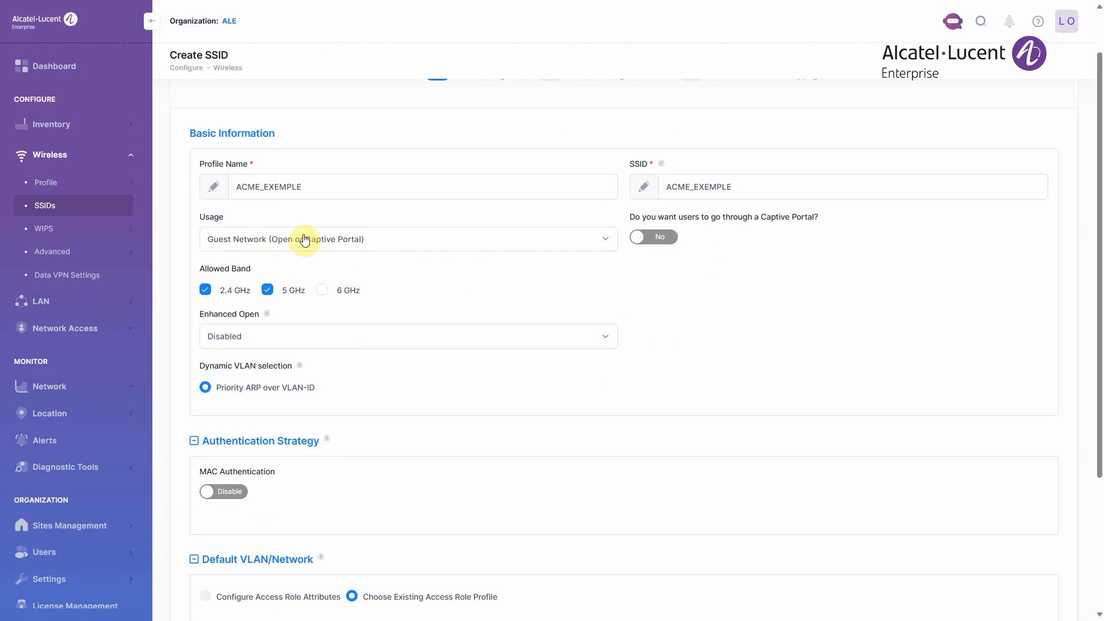
- Set the SSID usage to Enterprise Network for Employees (802.1X) and choose to configure a new access policy for it
left_click(406, 252)
left_click(373, 343)
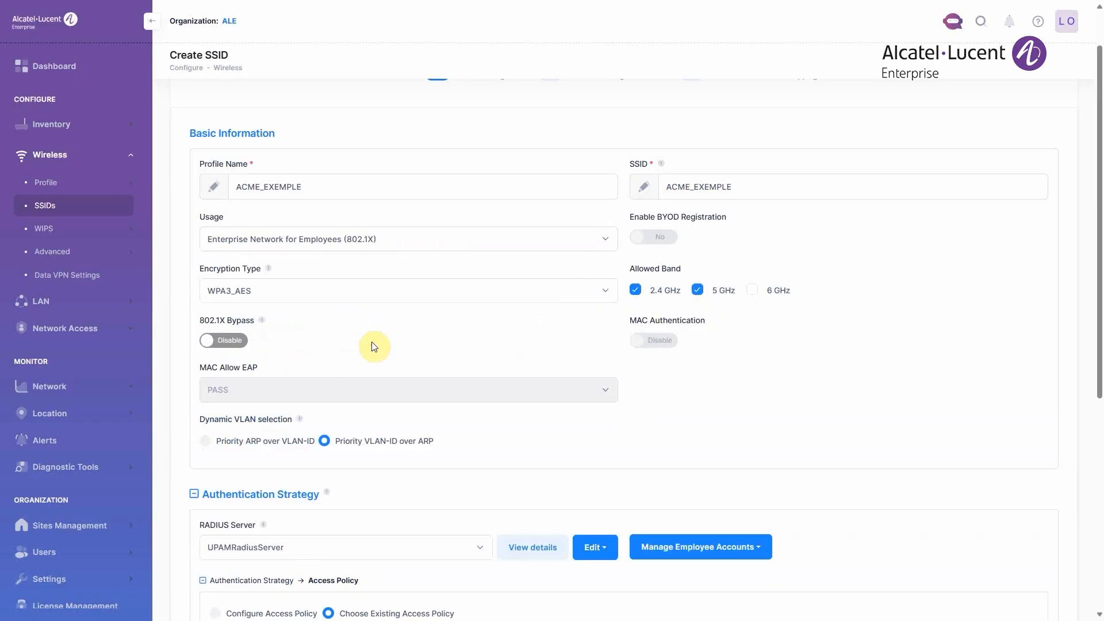
scroll(373, 345, "down", 4)
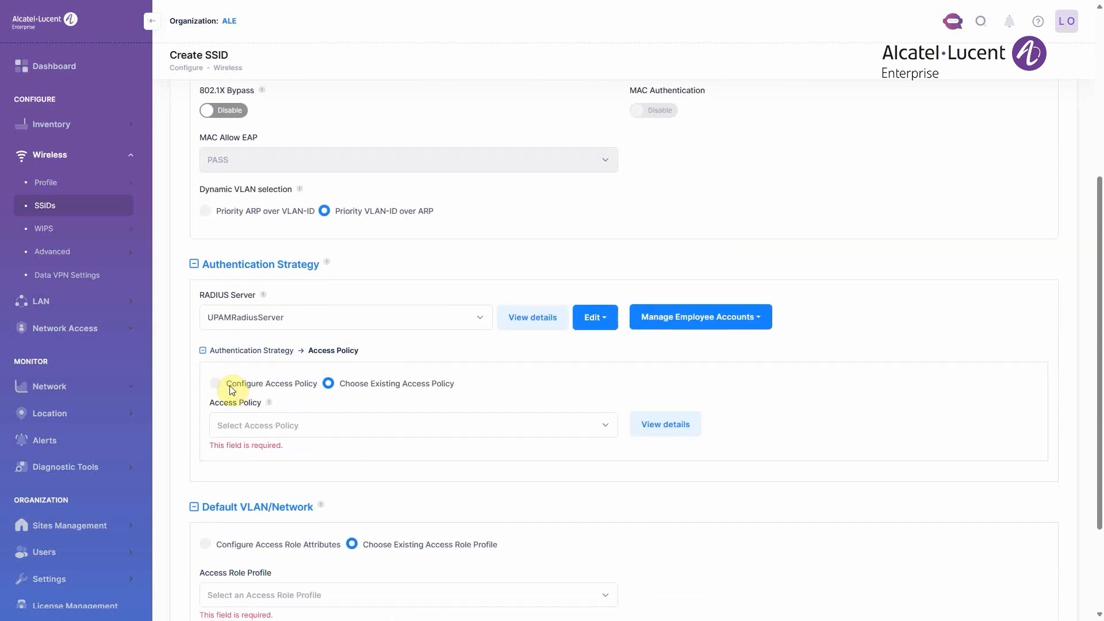
left_click(215, 384)
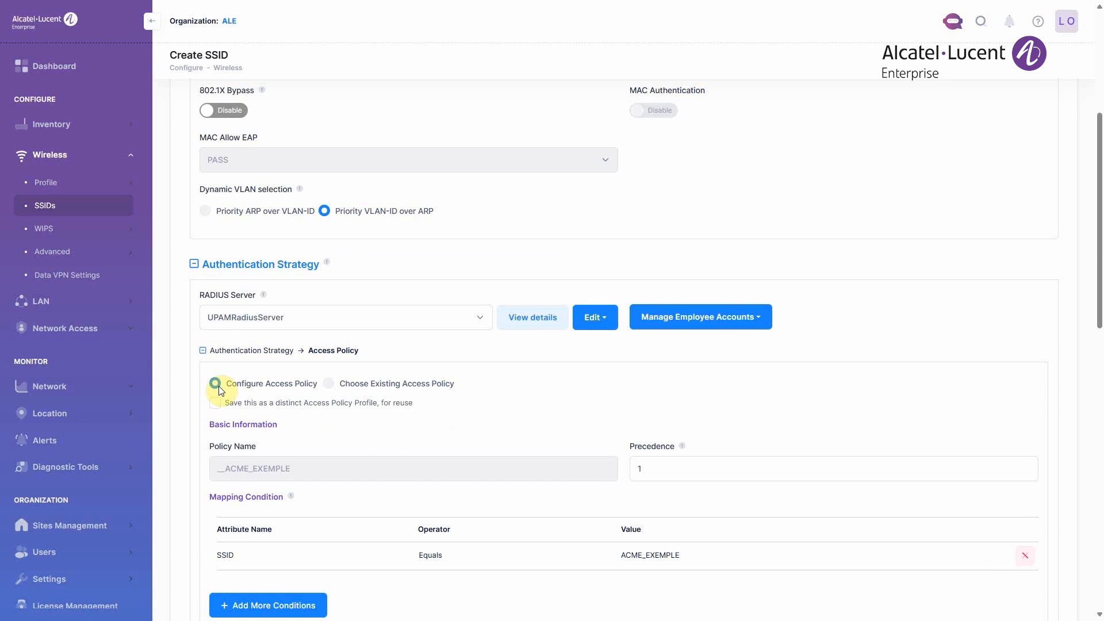
- Set the access policy's authentication source to Cloud Identity and select ACME_exemple
scroll(345, 390, "down", 1)
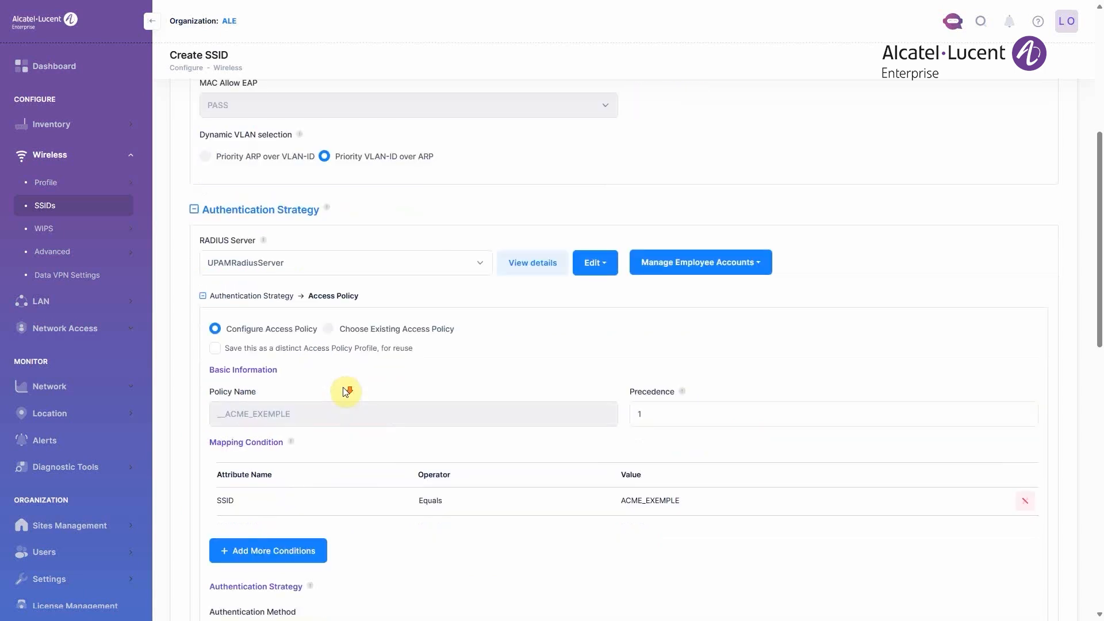
scroll(346, 391, "down", 2)
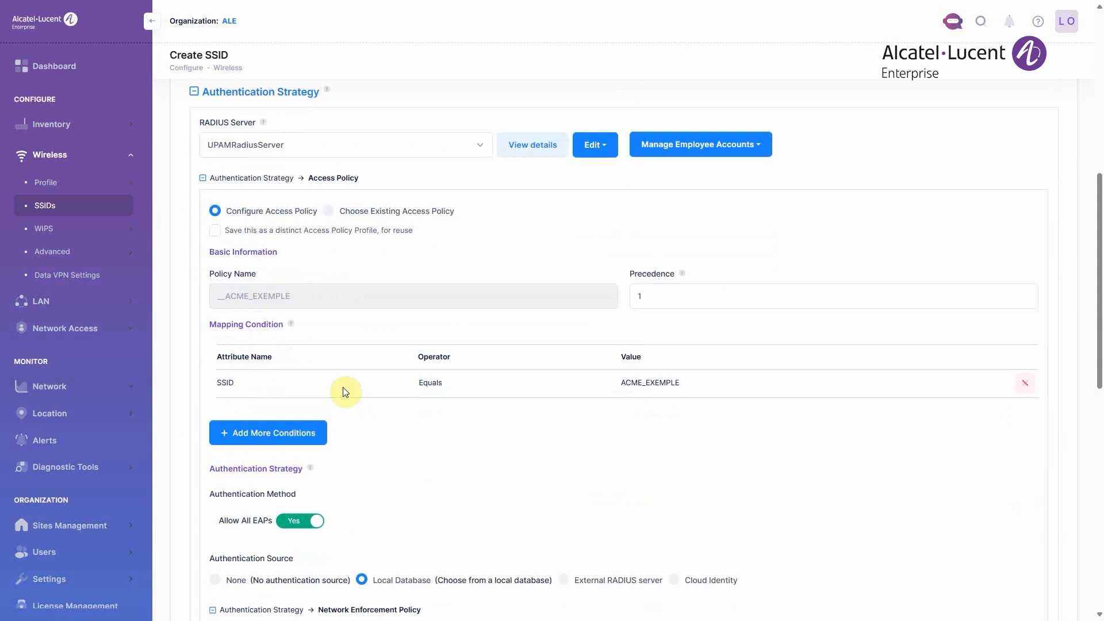
scroll(345, 391, "down", 5)
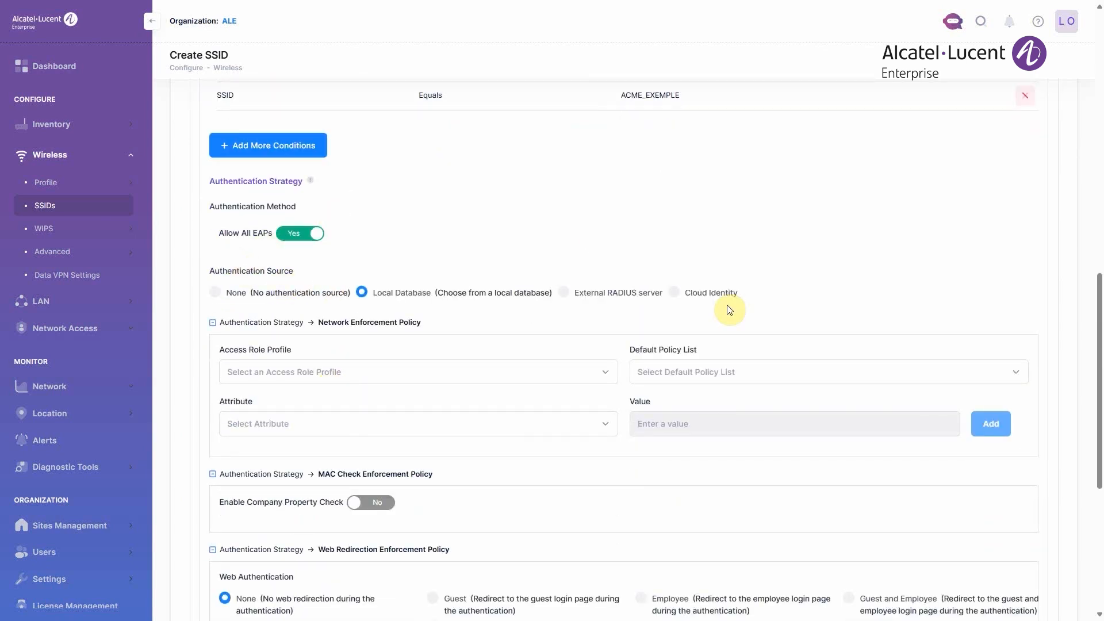
left_click(674, 292)
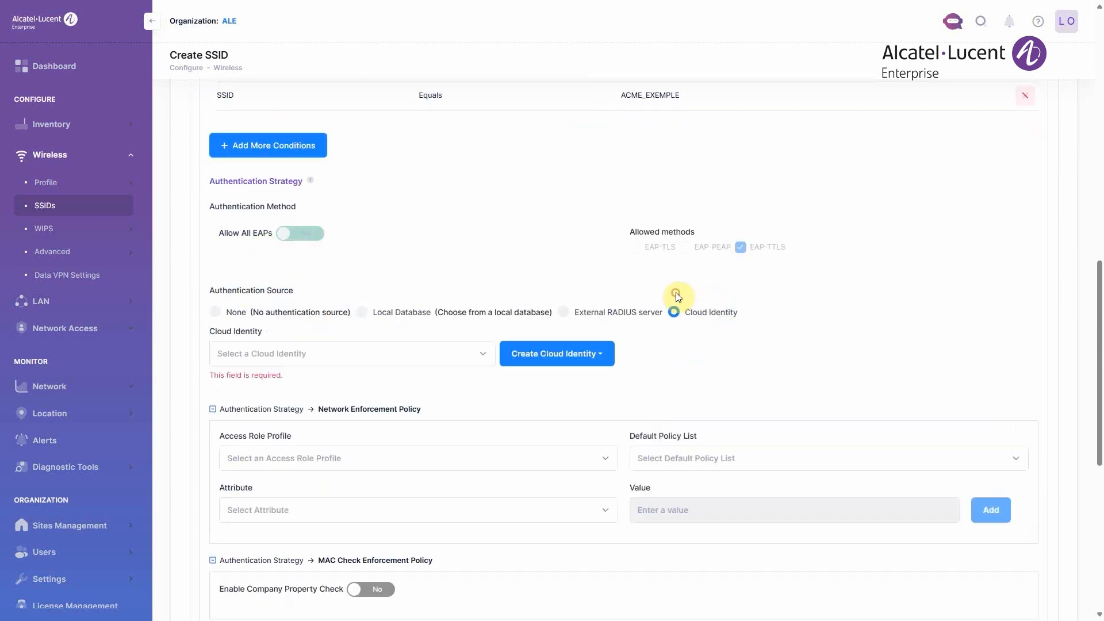
left_click(416, 350)
left_click(302, 460)
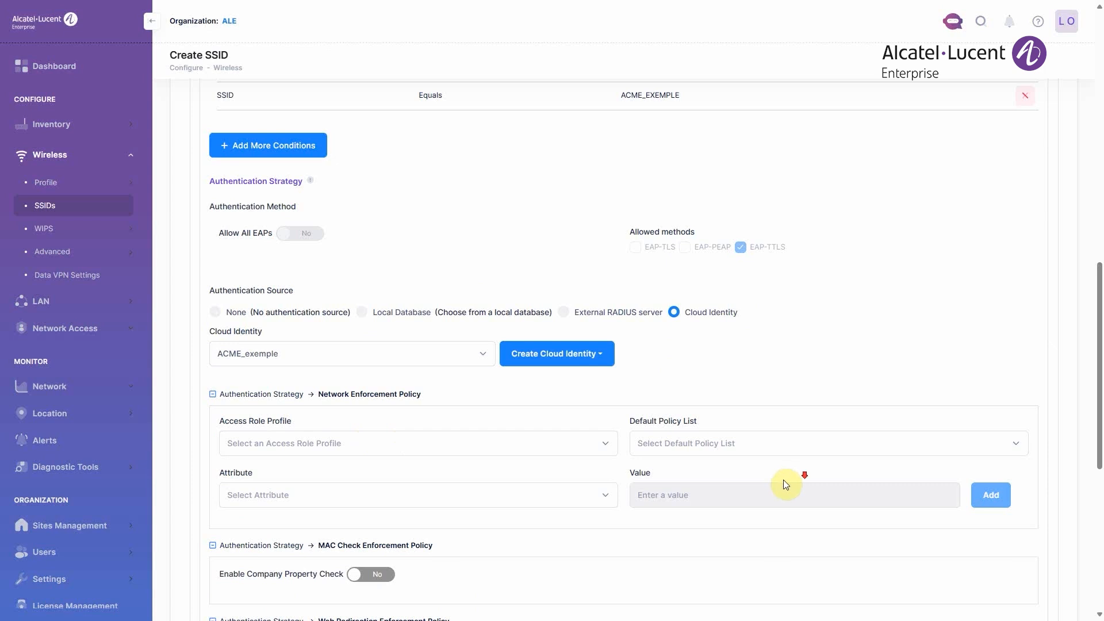
scroll(783, 479, "down", 7)
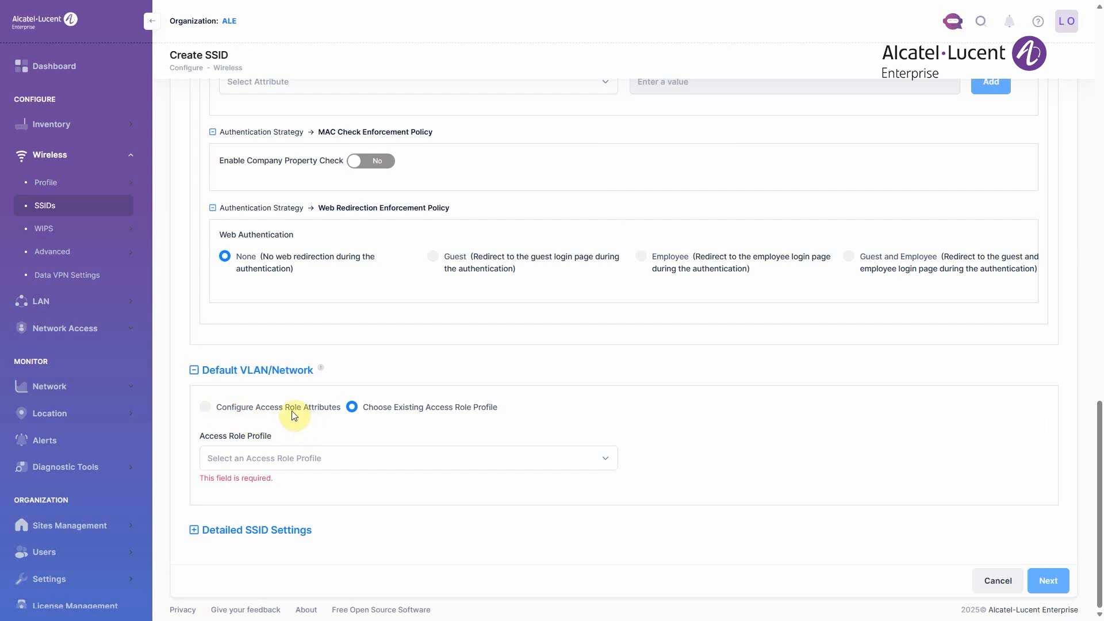
left_click(270, 401)
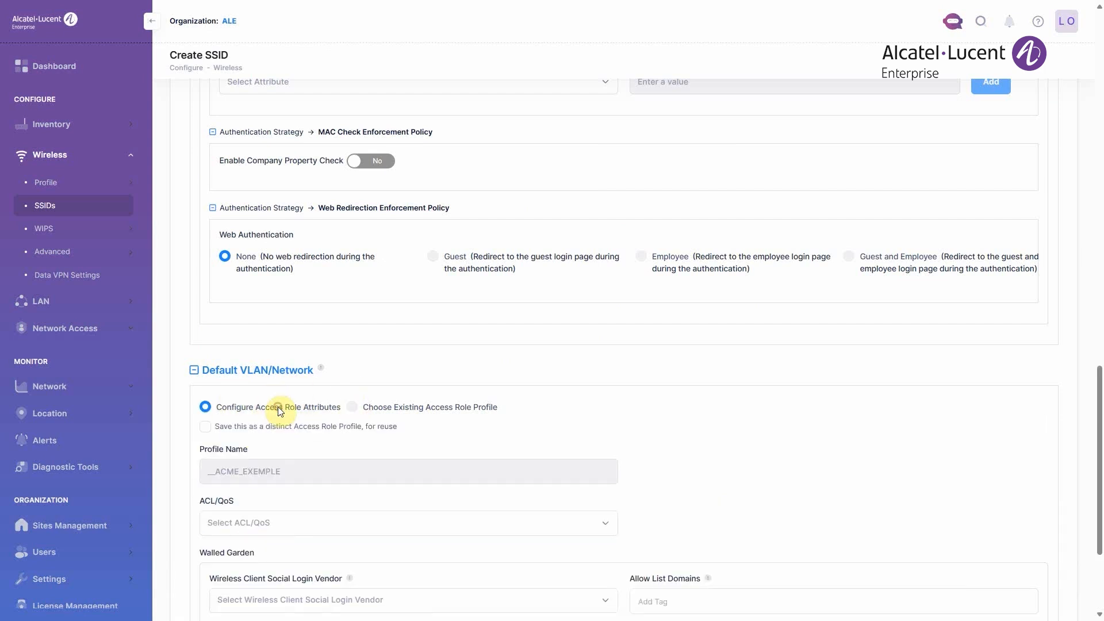
left_click_drag(436, 410, 440, 410)
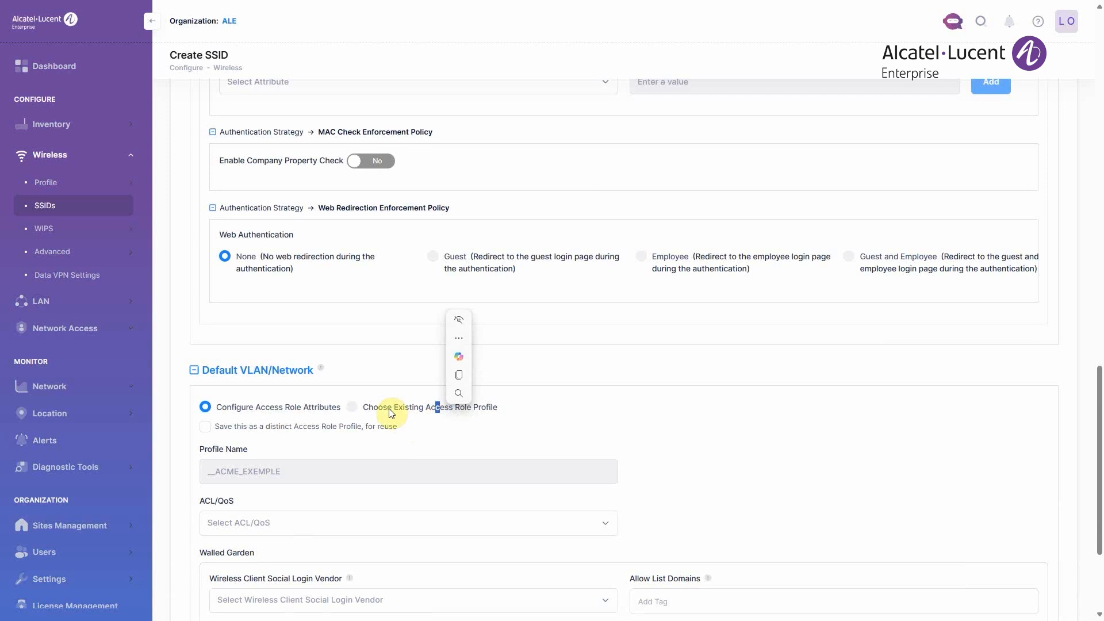
left_click(351, 407)
left_click(318, 458)
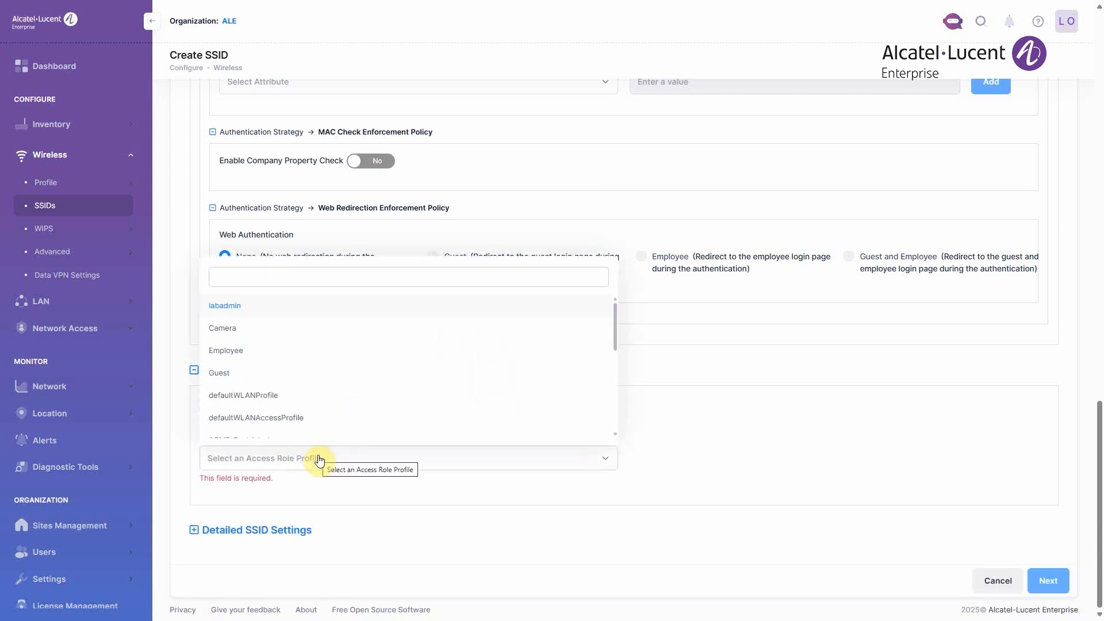
scroll(329, 419, "down", 5)
left_click(405, 478)
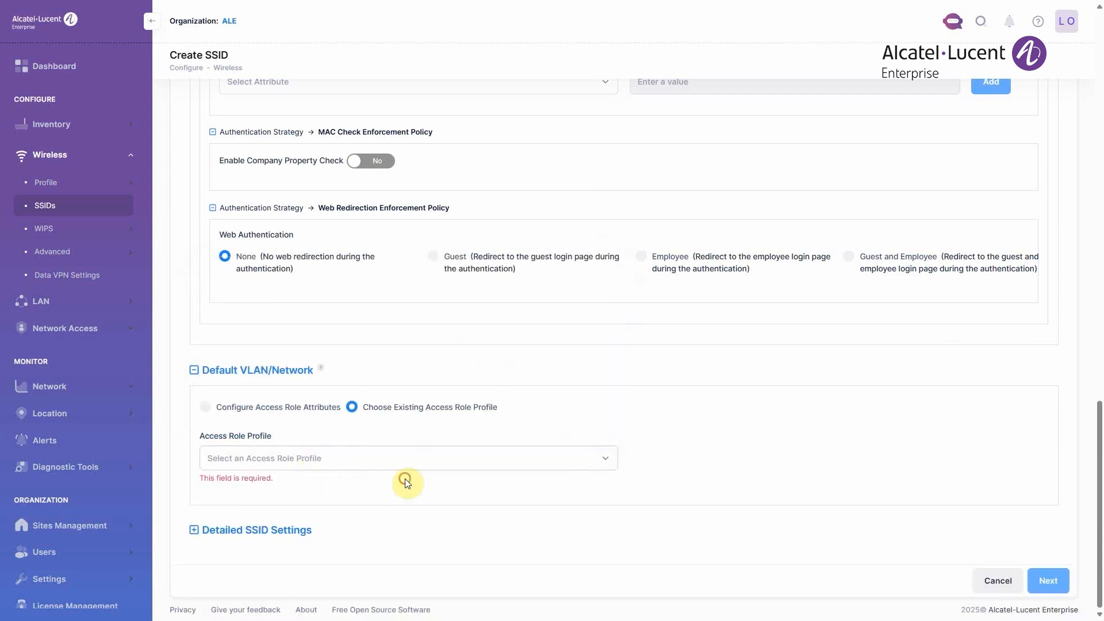
- Choose to configure access role attributes for the SSID's default VLAN/network and continue to the network assignments
left_click(256, 408)
scroll(920, 520, "down", 3)
left_click(1048, 580)
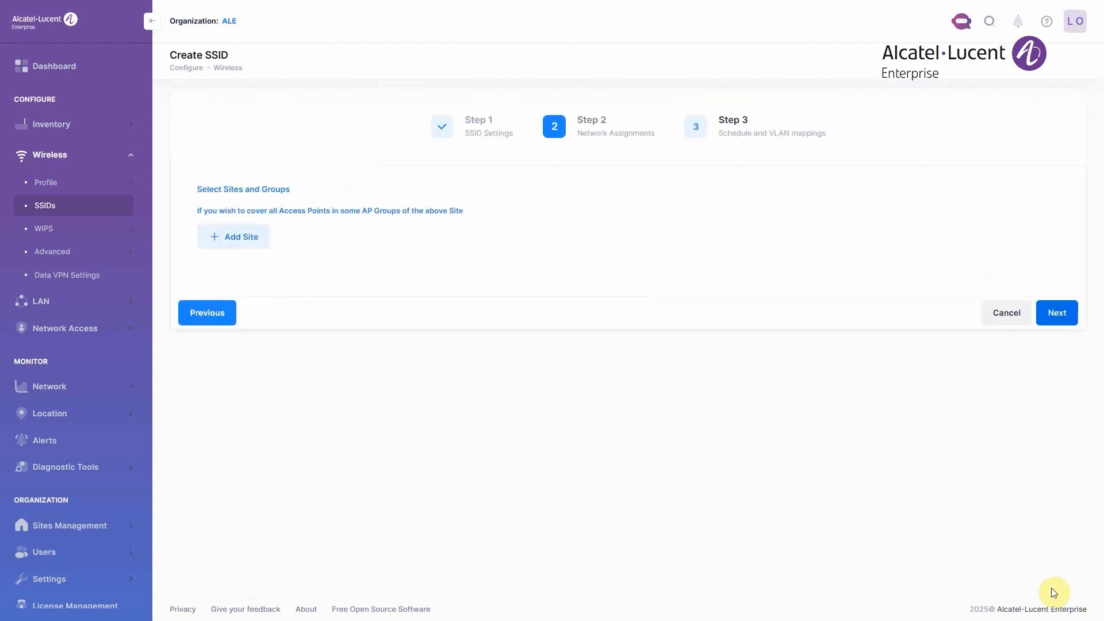
- Add the Solutions Lab site with AP1231_TEST as its only access point group, and continue to the schedule and VLAN mappings
left_click(241, 244)
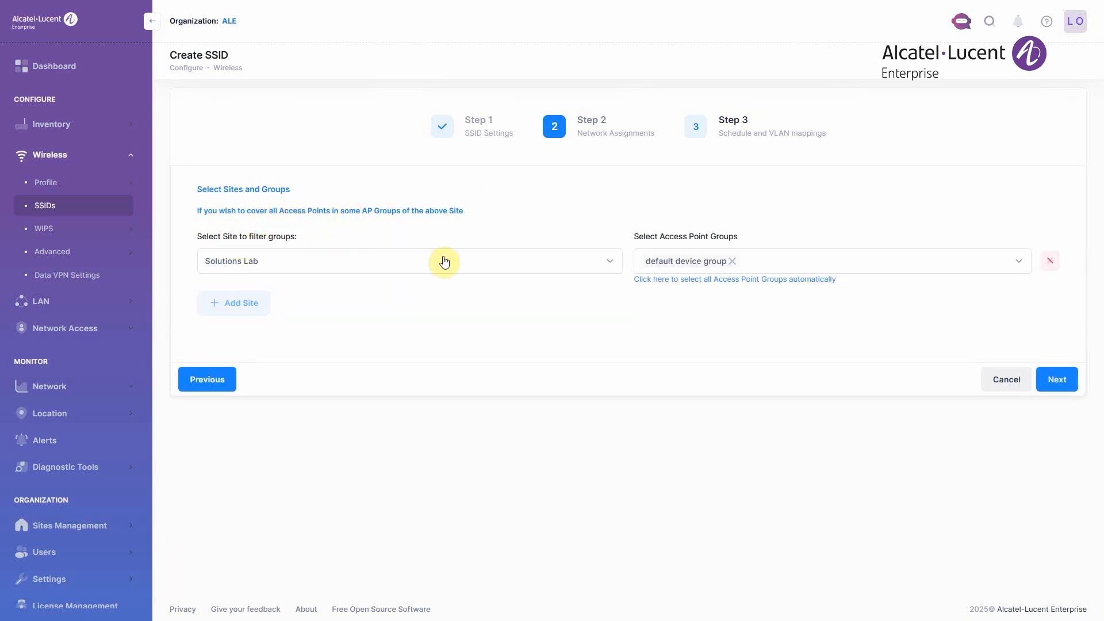
left_click(808, 264)
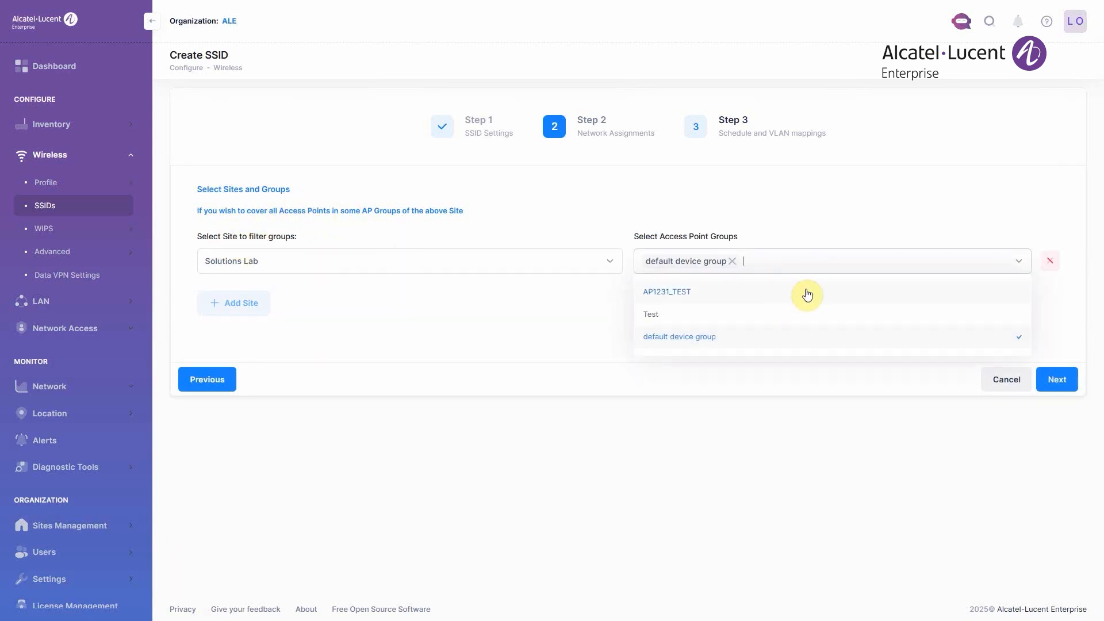
left_click(807, 295)
left_click(807, 262)
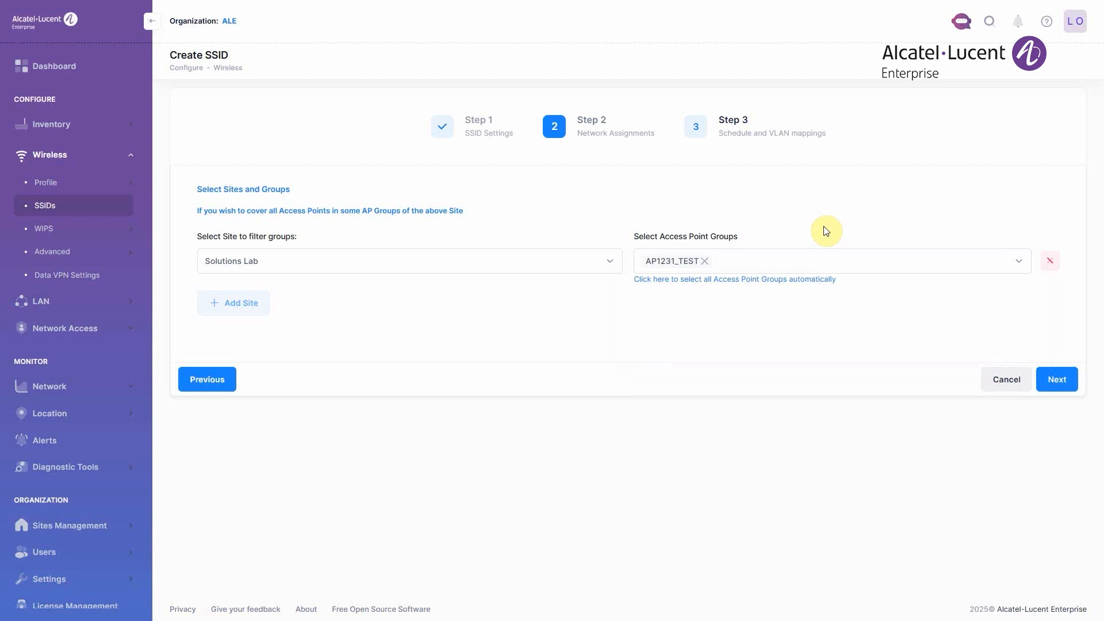
left_click(1057, 378)
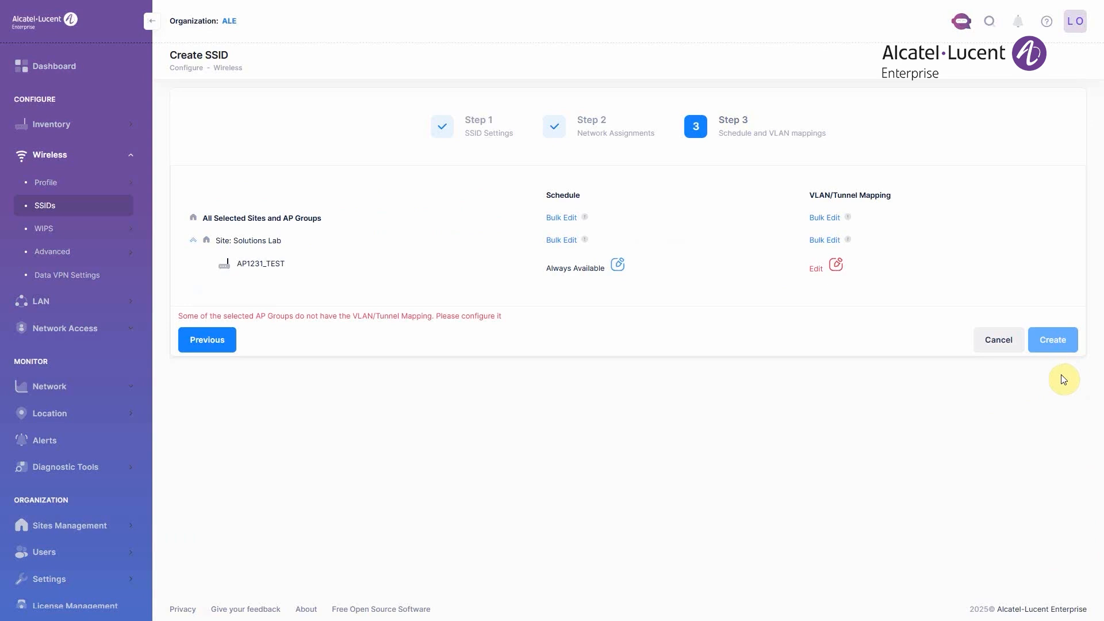
- Map the AP1231_TEST group to the Untagged VLAN and create the SSID
left_click(835, 265)
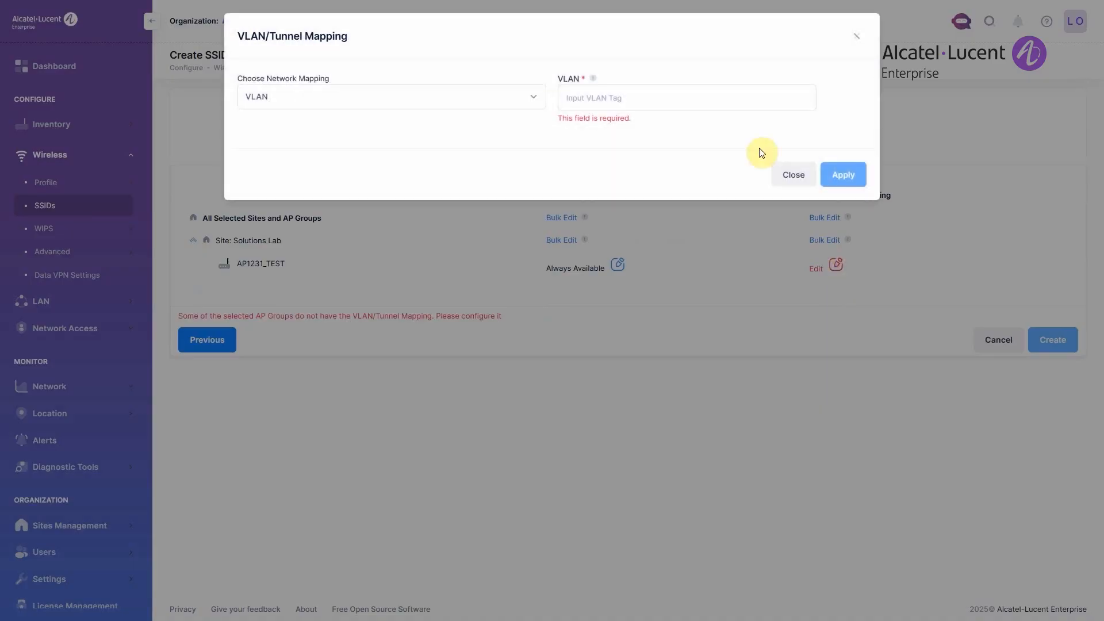
left_click(726, 94)
type("untag")
left_click(700, 118)
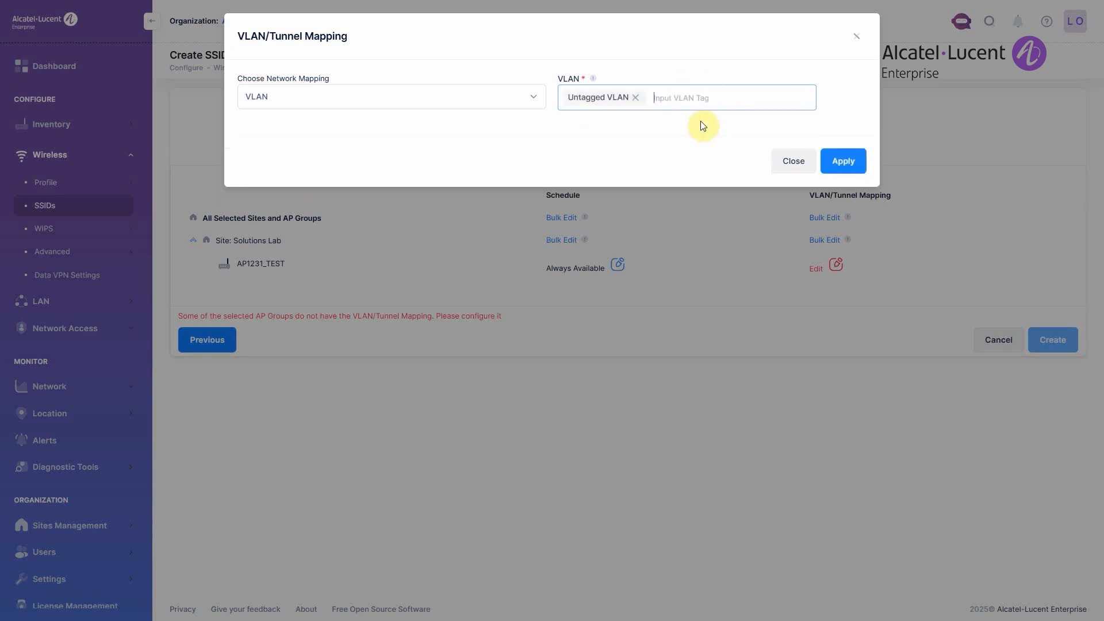
left_click(844, 162)
left_click(1070, 323)
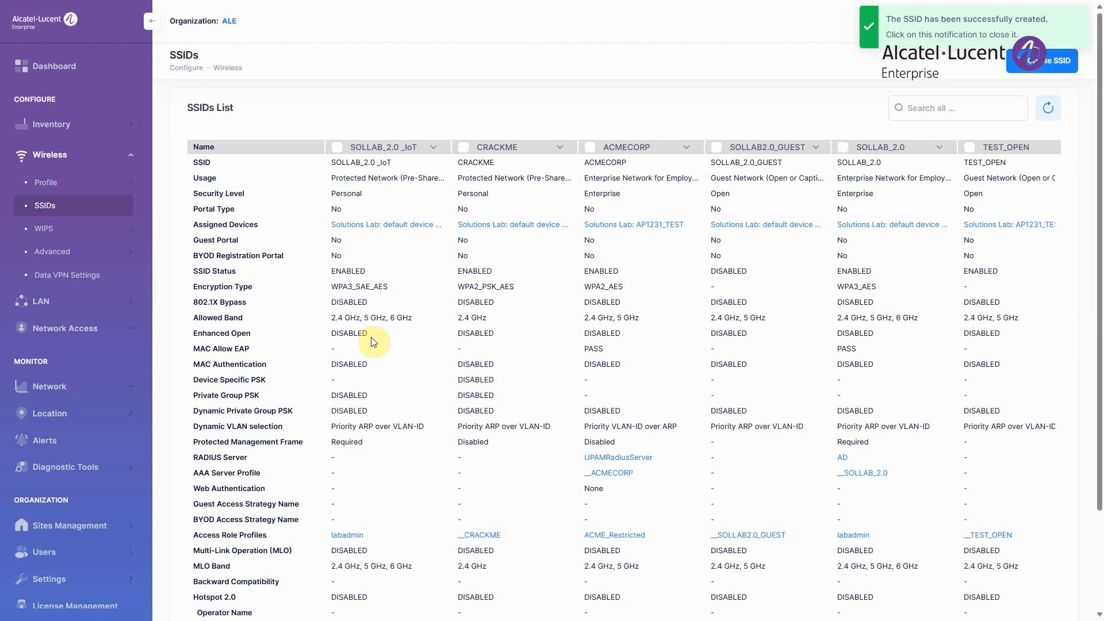
scroll(522, 368, "down", 2)
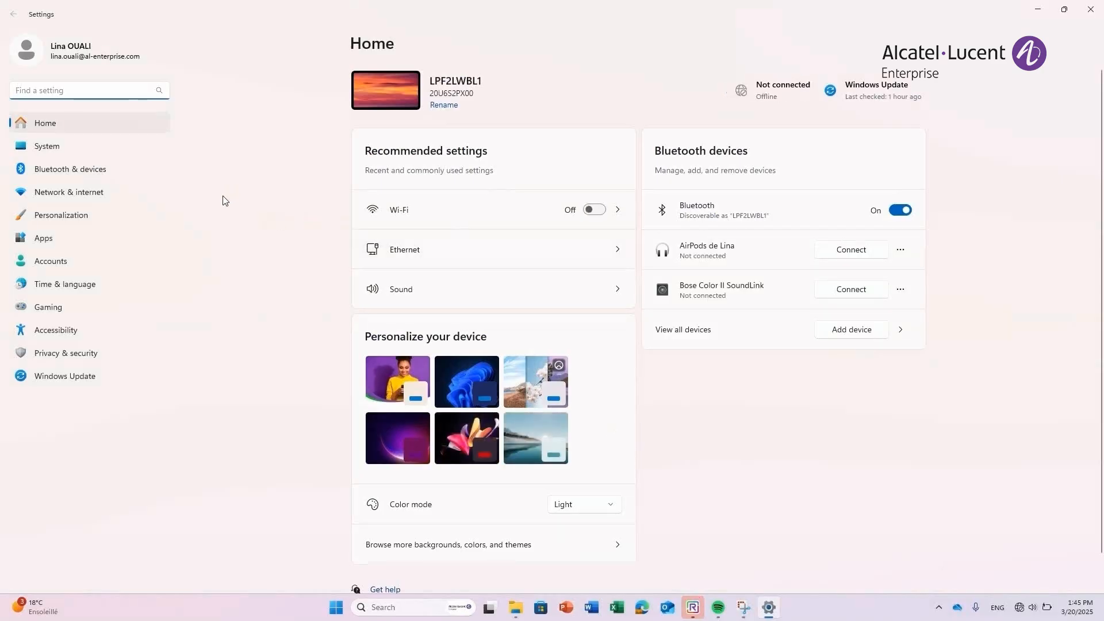
- Switch to Windows Settings and open the sign-in prompt of the Ethernet connection under network settings
left_click(112, 192)
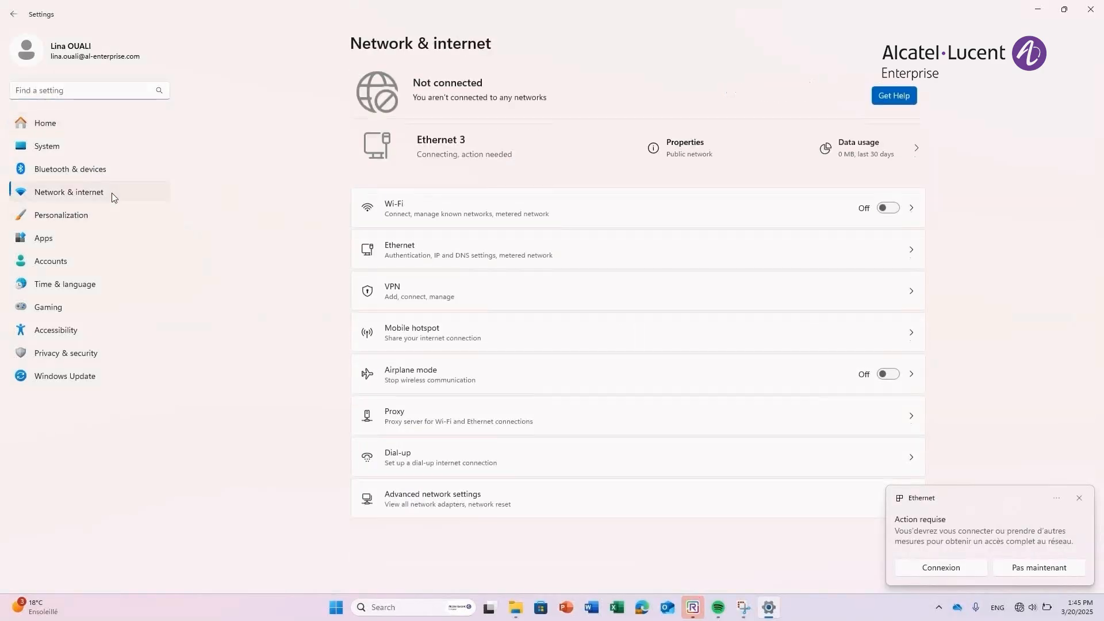
left_click(882, 255)
left_click(874, 84)
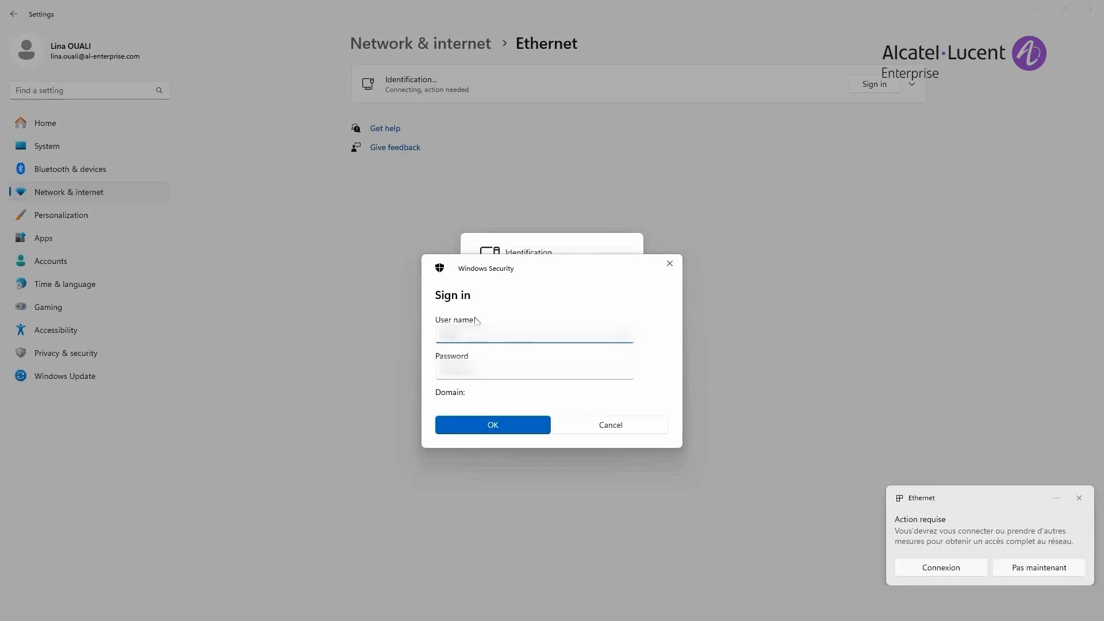
- Paste the account password into the Ethernet sign-in prompt and submit the credentials
left_click(490, 372)
key("super+v")
left_click(520, 454)
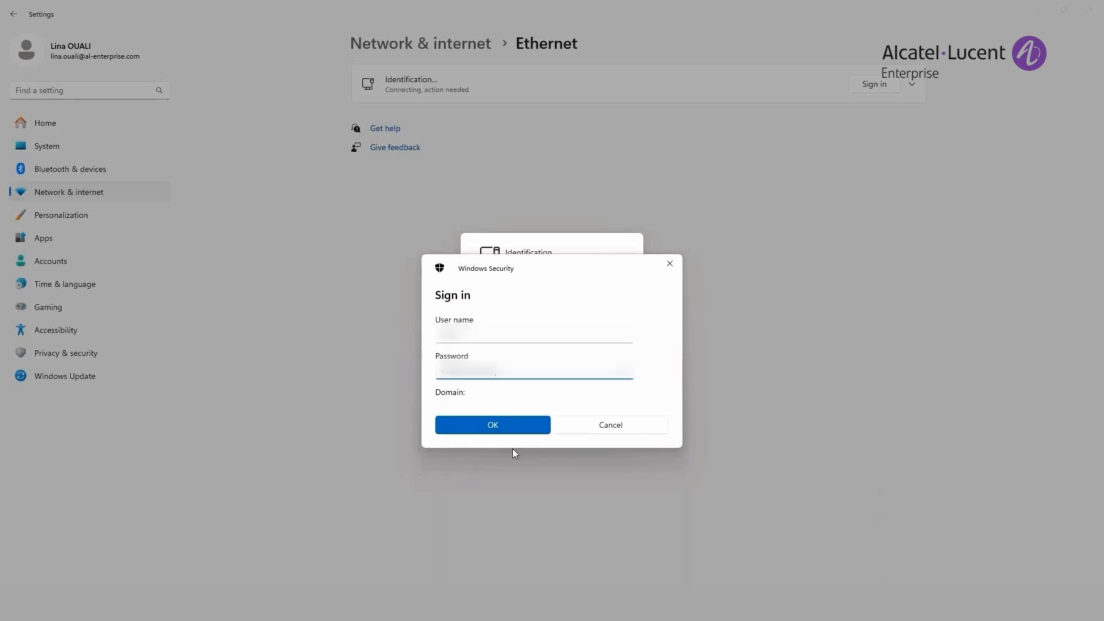
left_click(498, 429)
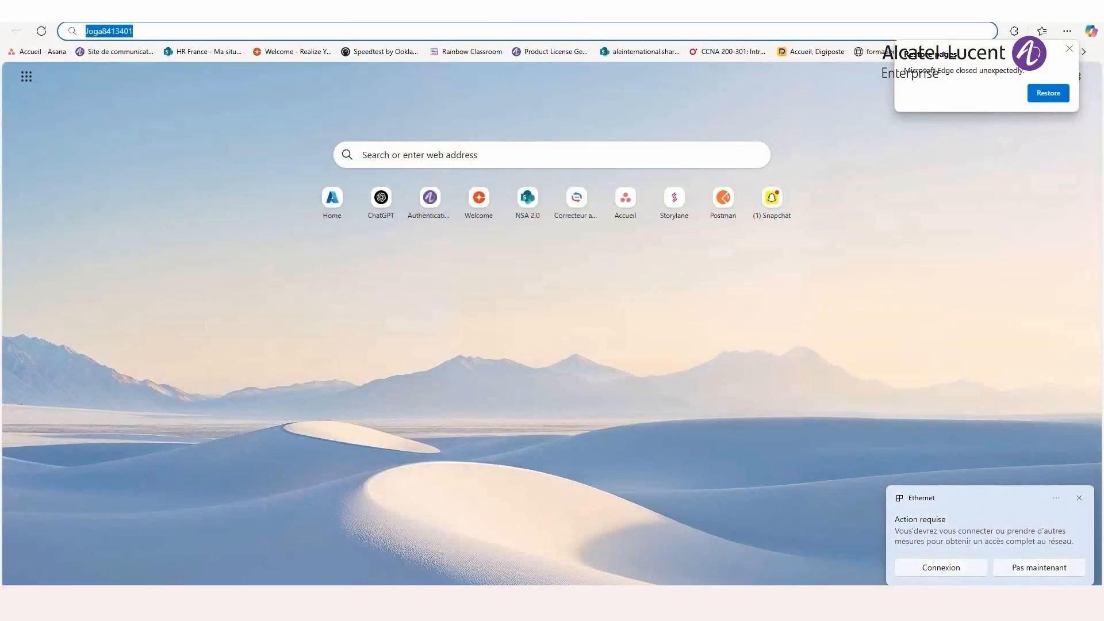
- Load google.com to test the wired internet access, and open the OmniVista Cirrus organization dashboard
type("goo")
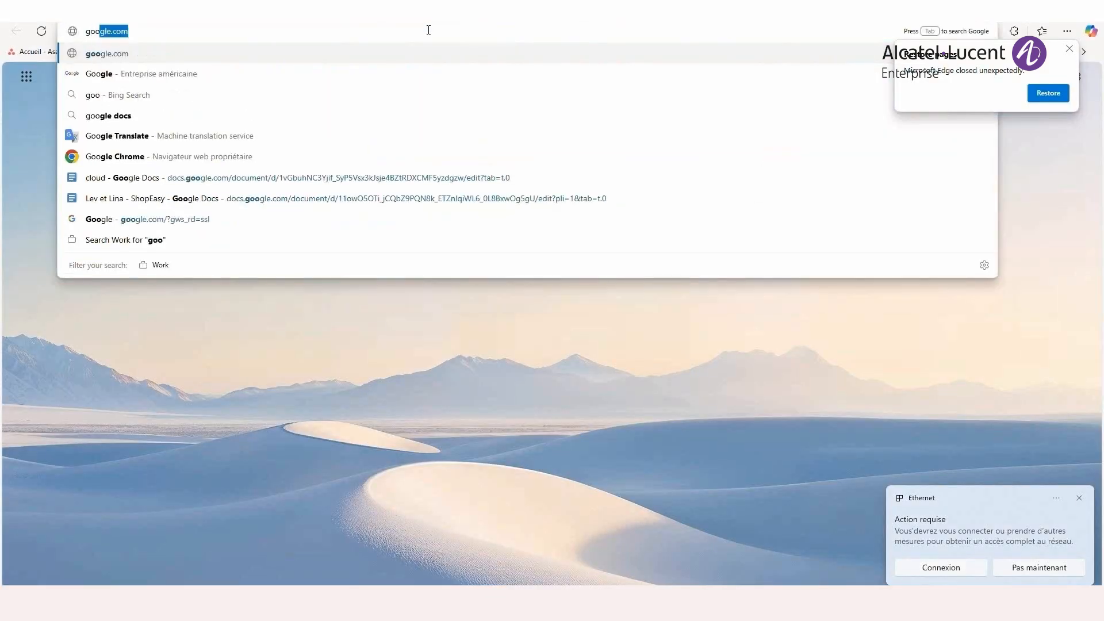
left_click(254, 57)
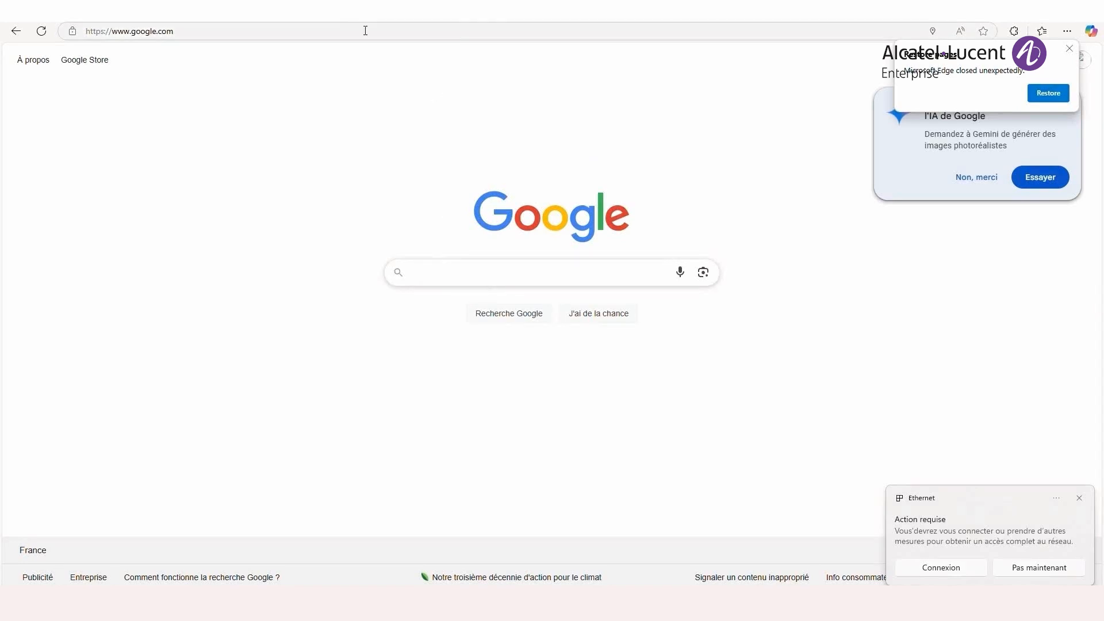
left_click(392, 27)
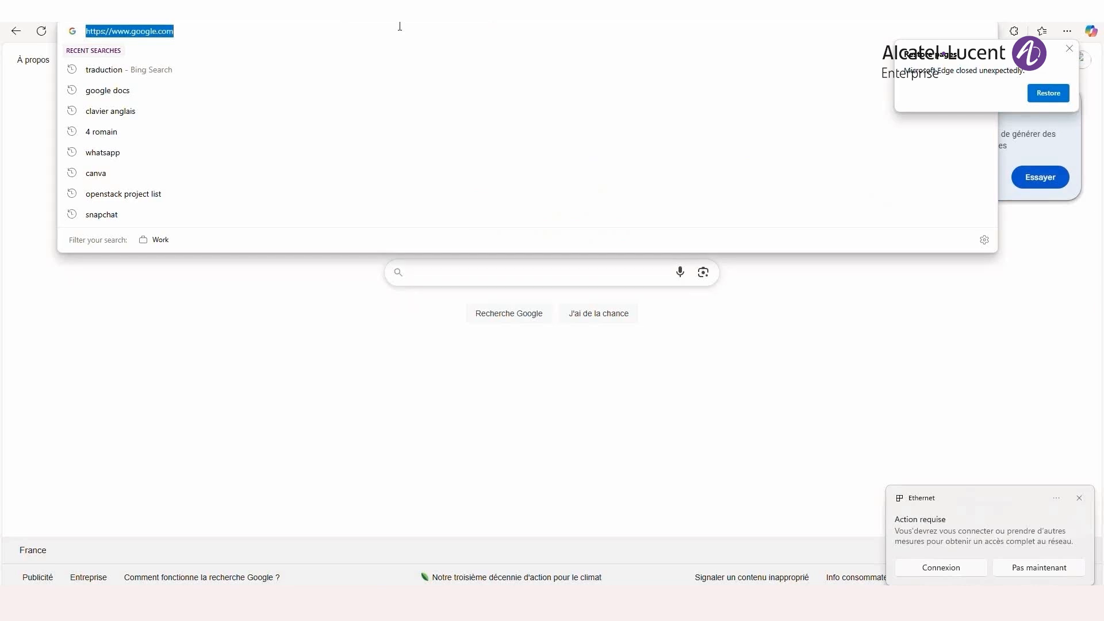
type("ss")
key("BackSpace")
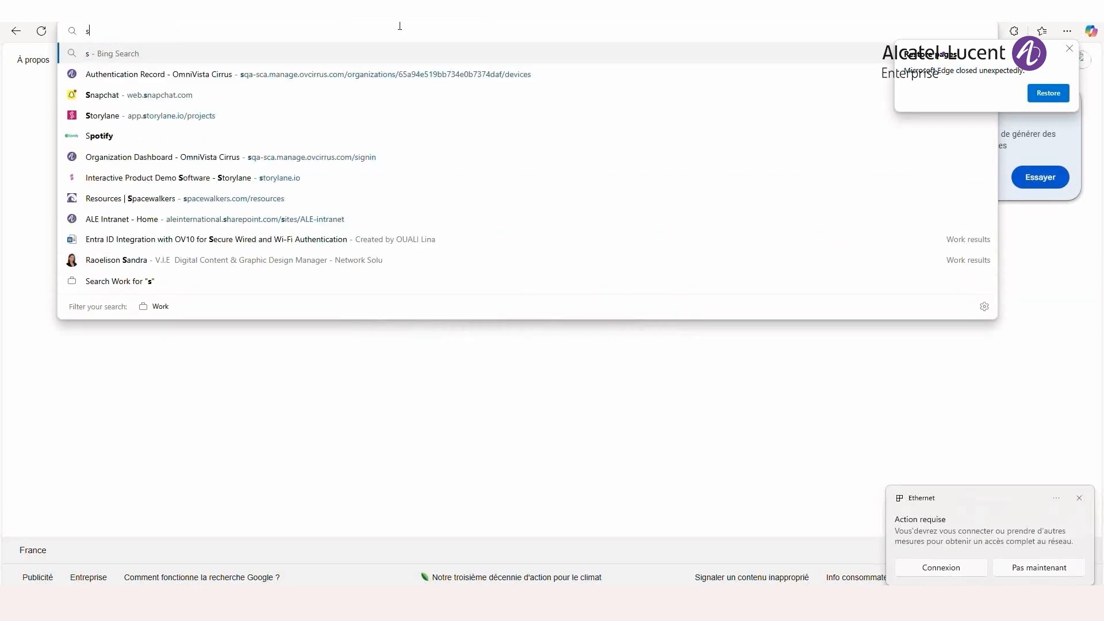
type("q")
key("Return")
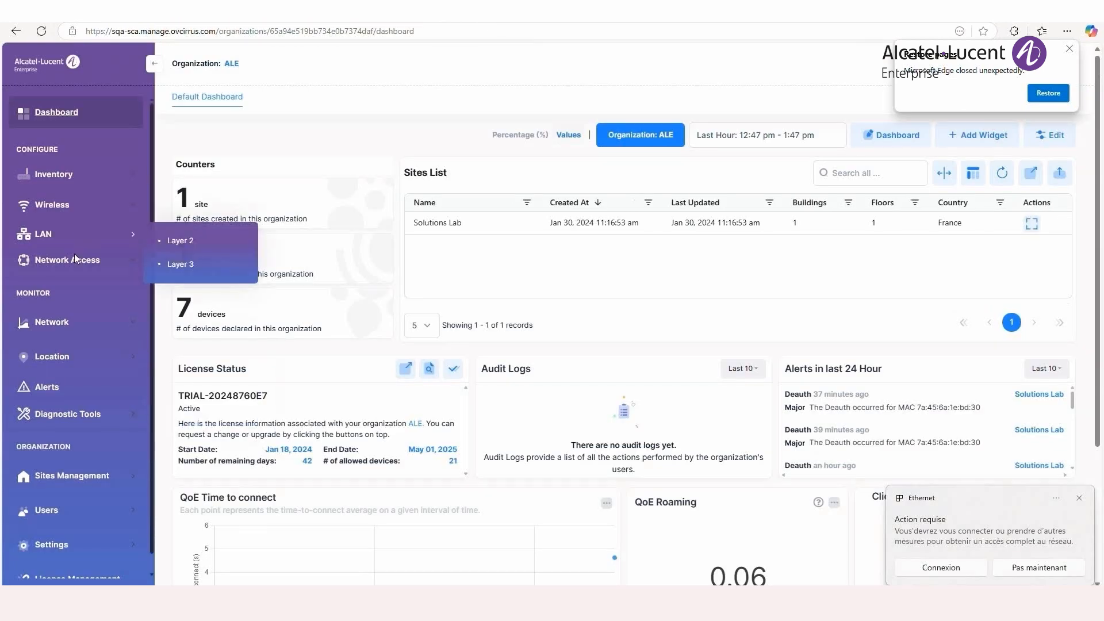
- Open the online authentication records from the network access records
left_click(105, 321)
mouse_move(127, 384)
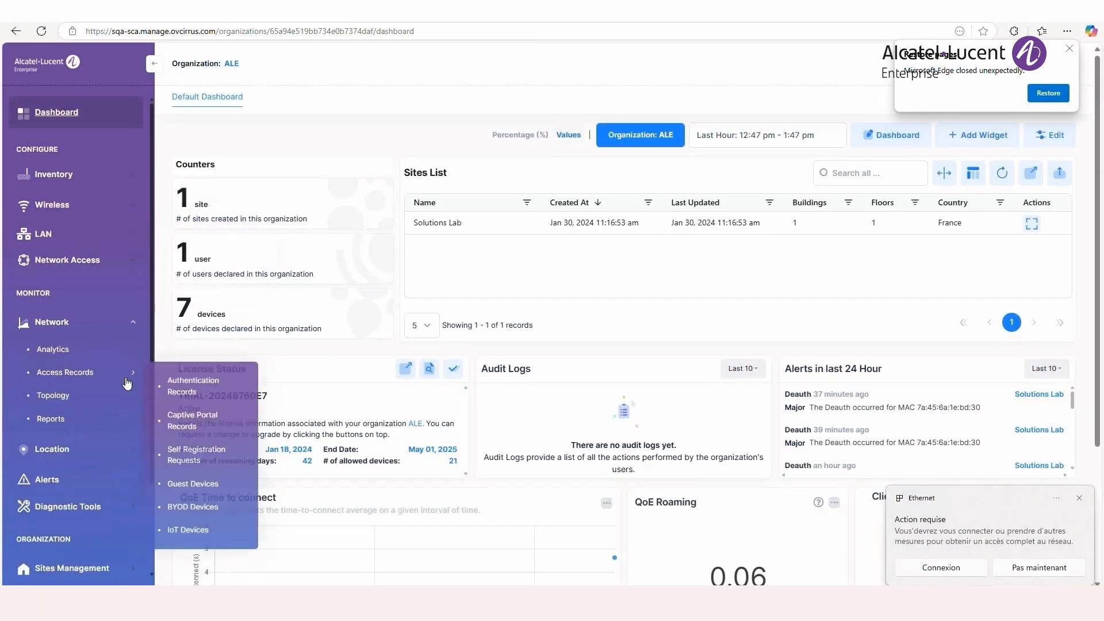
left_click(212, 389)
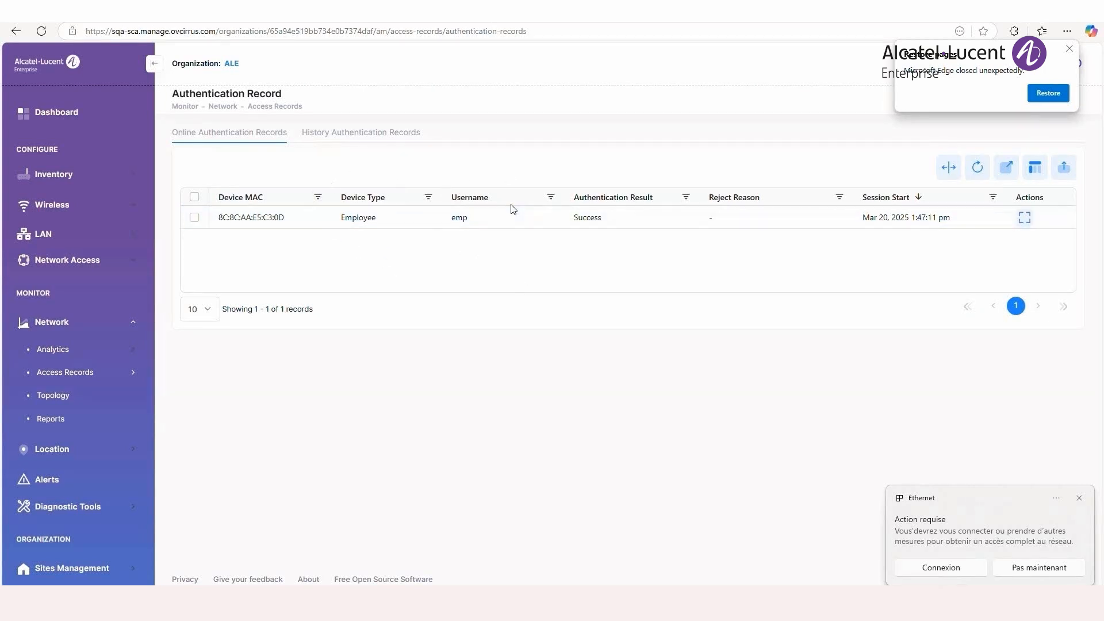
- Examine the authentication method and auth resource in the employee device's authentication record, dismiss the Ethernet notification, and close the record
left_click(1024, 218)
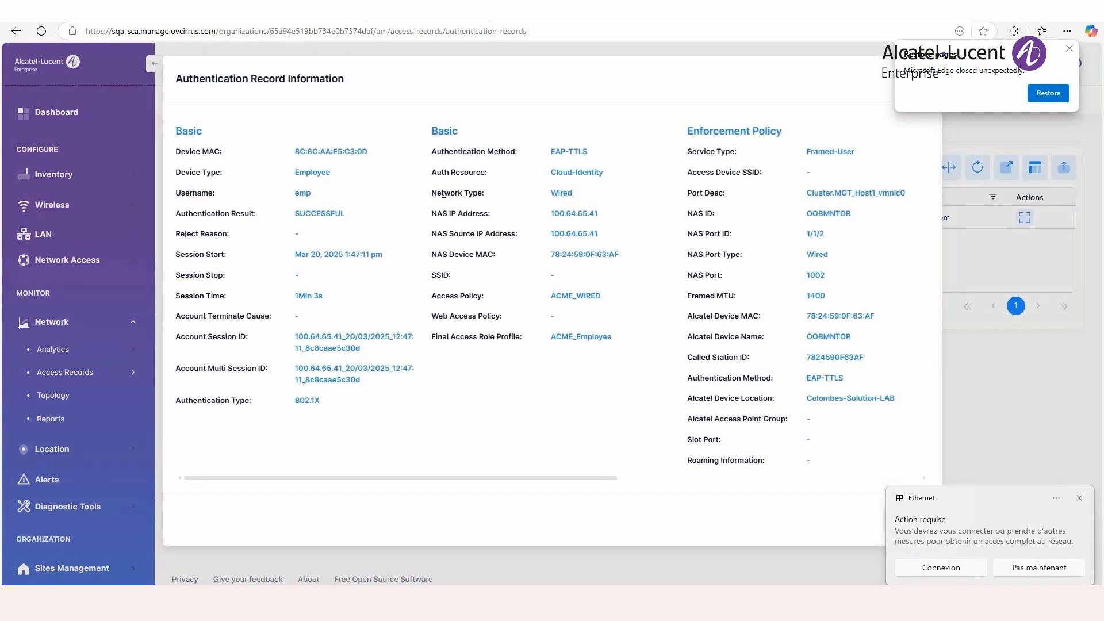
left_click_drag(430, 156, 603, 154)
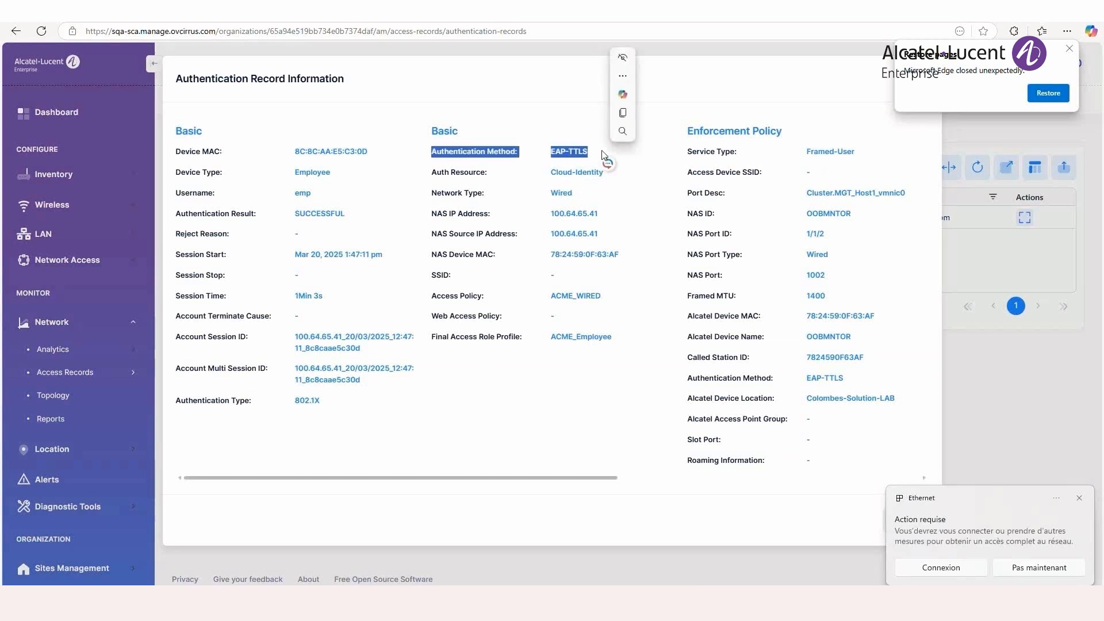
left_click(431, 173)
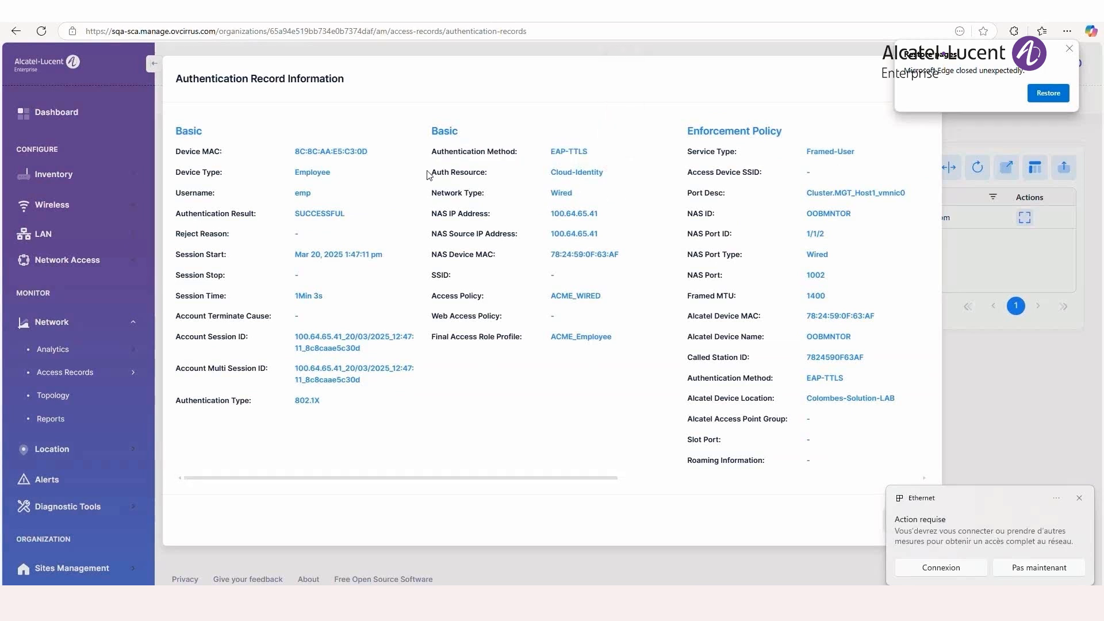
left_click_drag(431, 175, 613, 177)
left_click(522, 244)
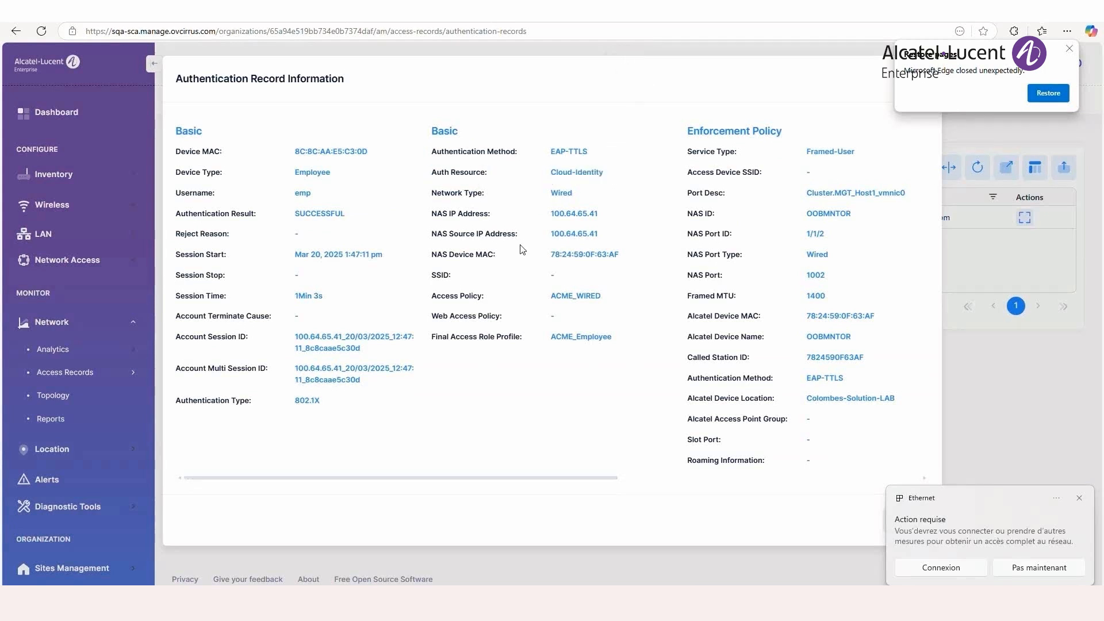
left_click(1080, 499)
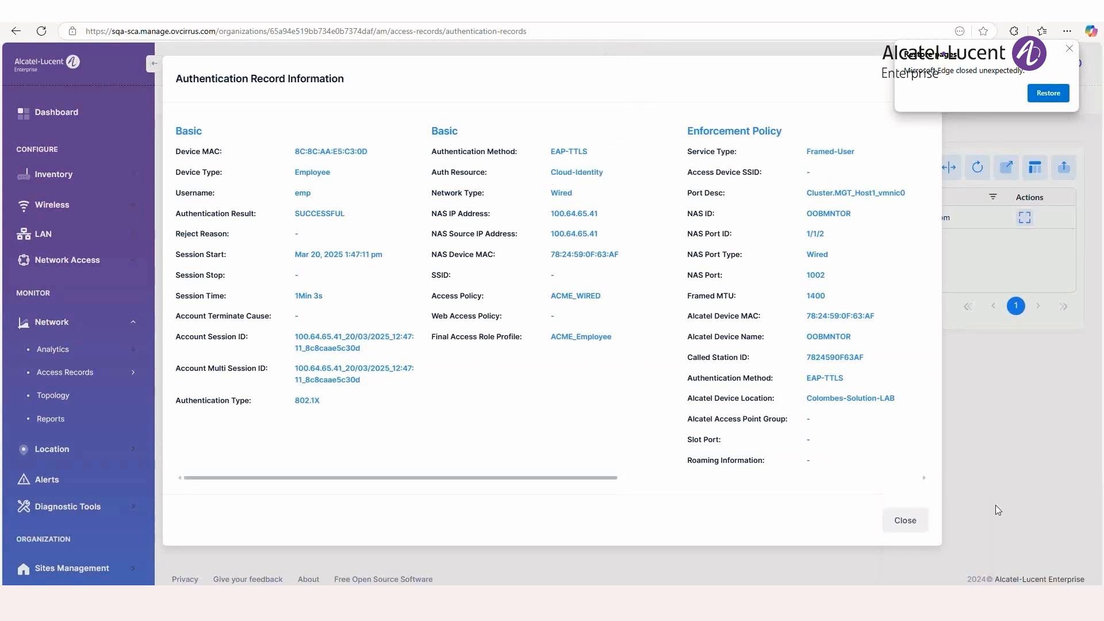
left_click(905, 520)
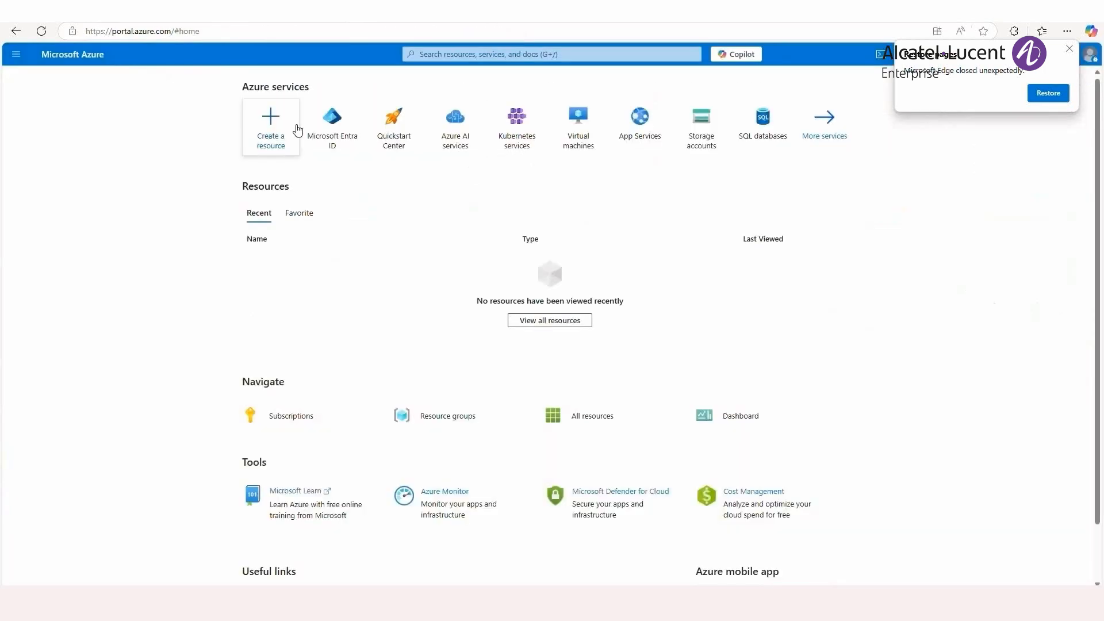
- Switch to the Azure portal and view the details of the latest ACME sign-in in the Default Directory sign-in logs
left_click(334, 129)
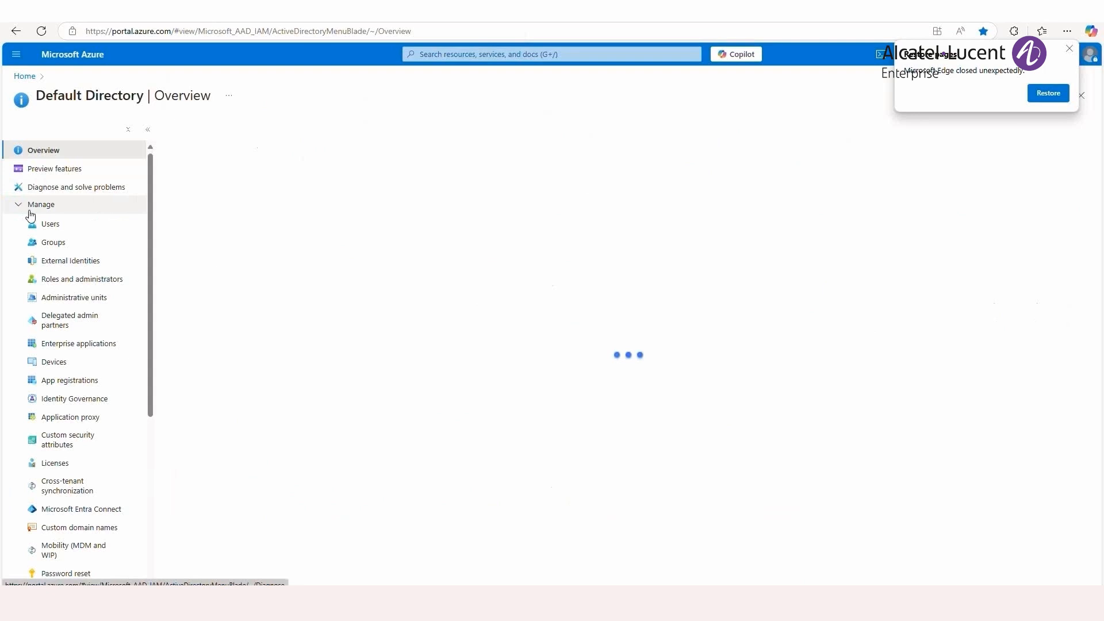
left_click(29, 206)
left_click(58, 242)
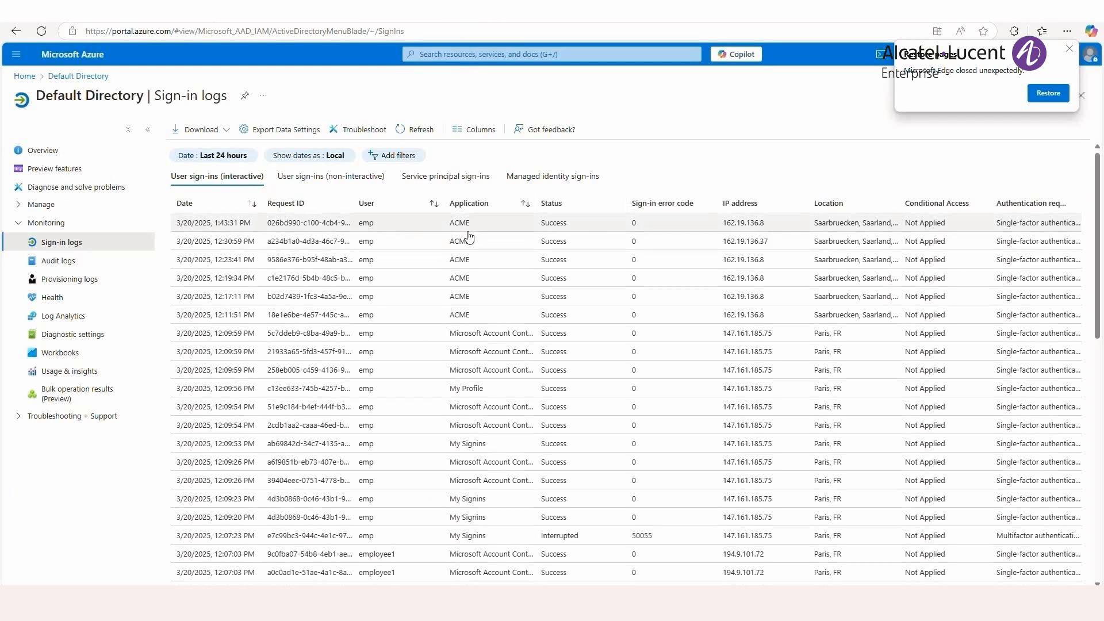
left_click(672, 229)
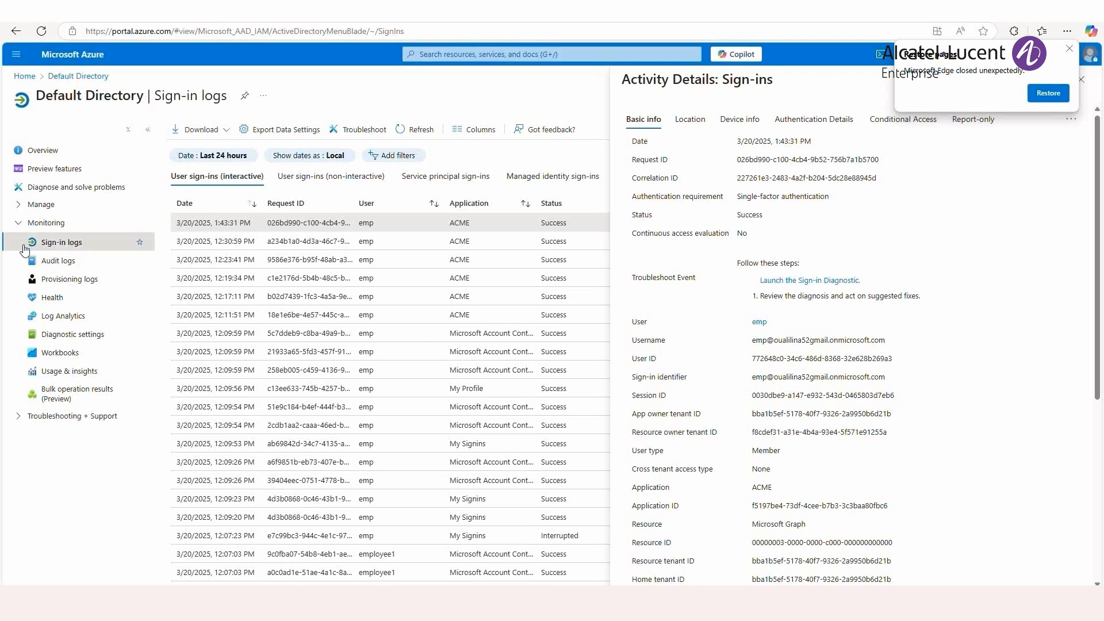
- Open the users and groups assigned to the ACME enterprise application
left_click(54, 205)
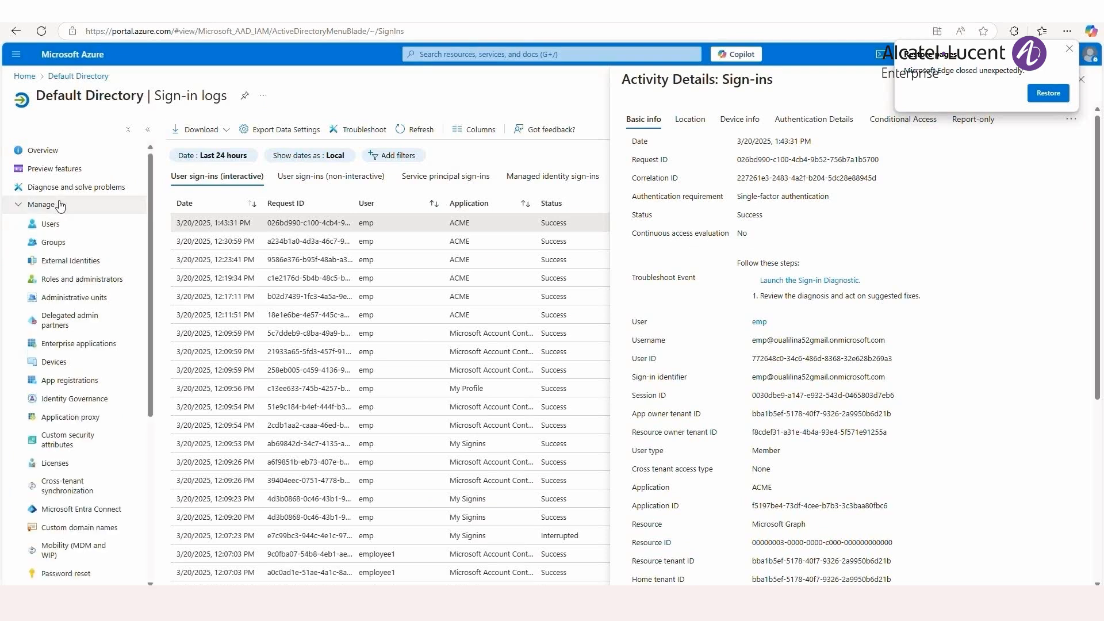
left_click(92, 345)
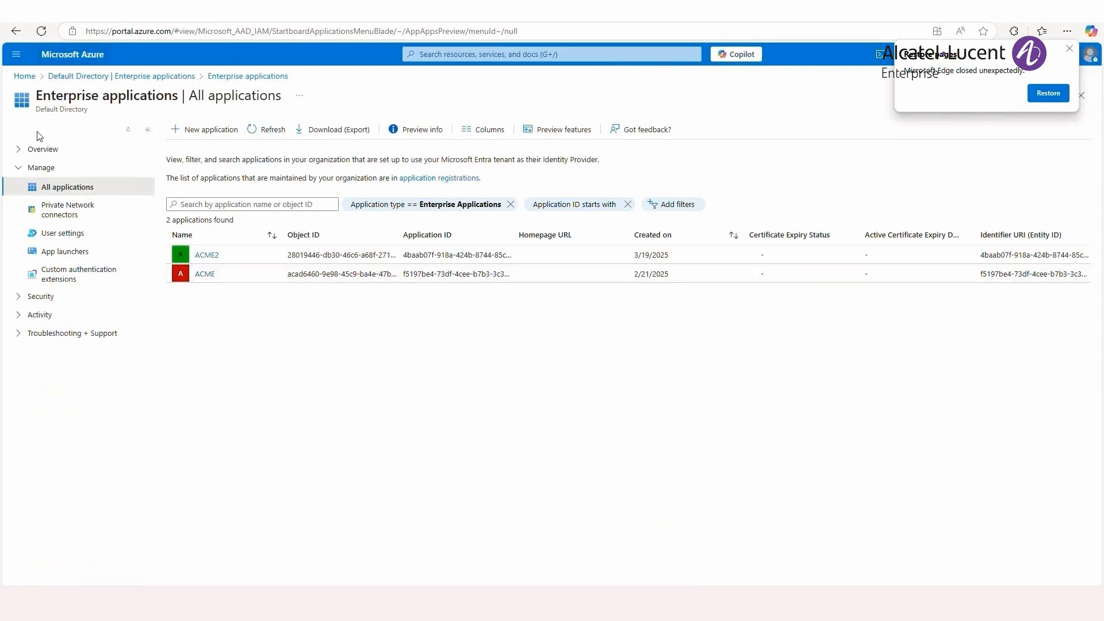
left_click(205, 273)
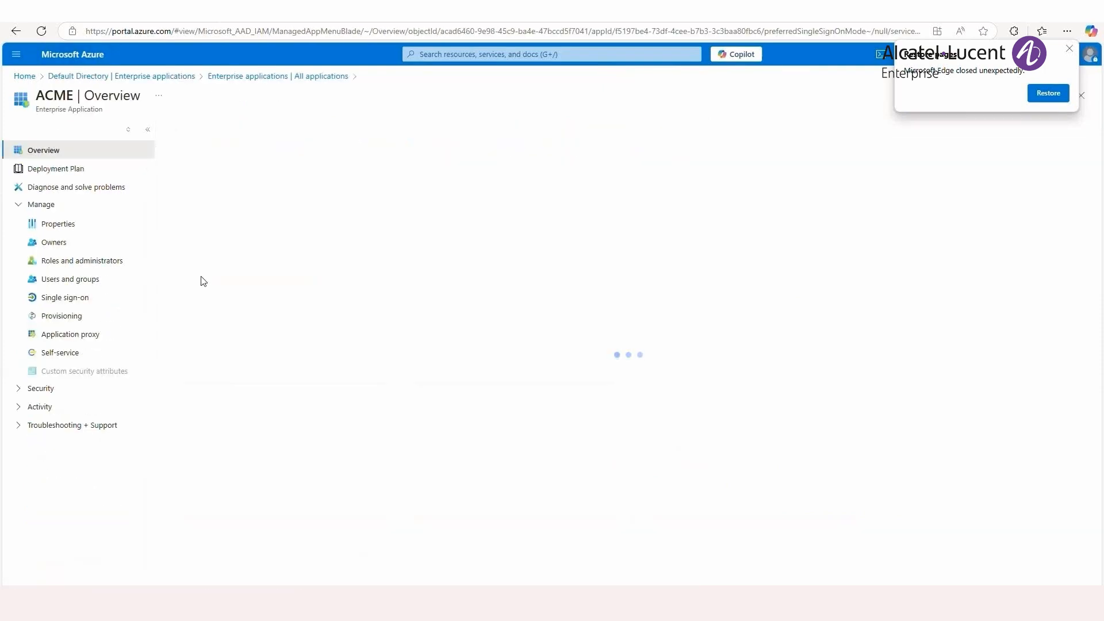
left_click(73, 279)
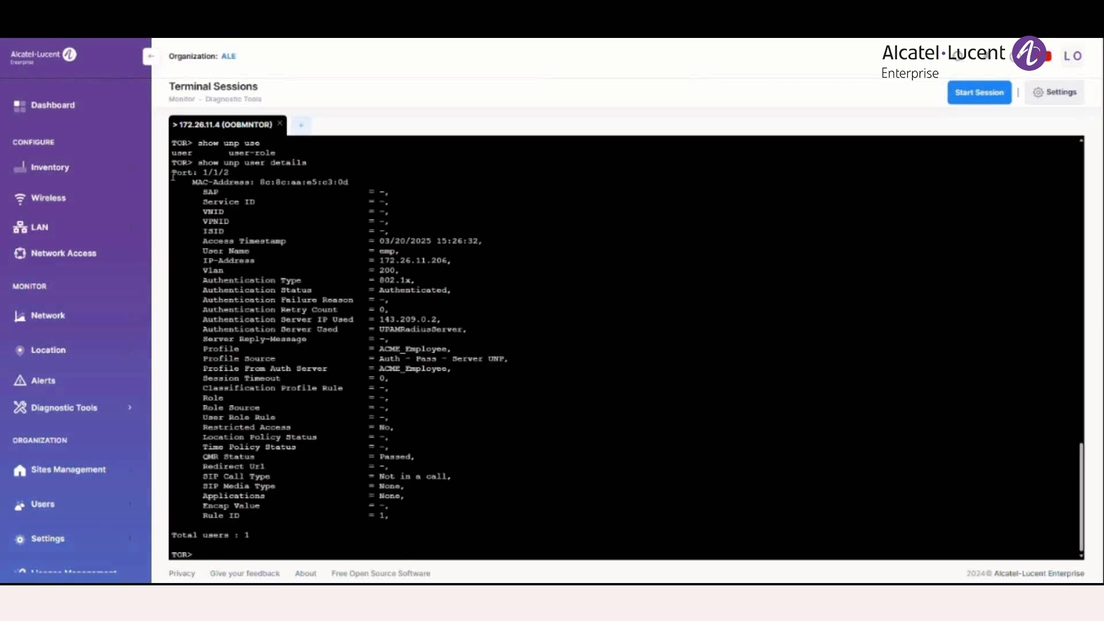
- Examine the UNP user output in the OOBMNTOR terminal session of OmniVista Cirrus
left_click_drag(172, 173, 467, 554)
left_click(566, 448)
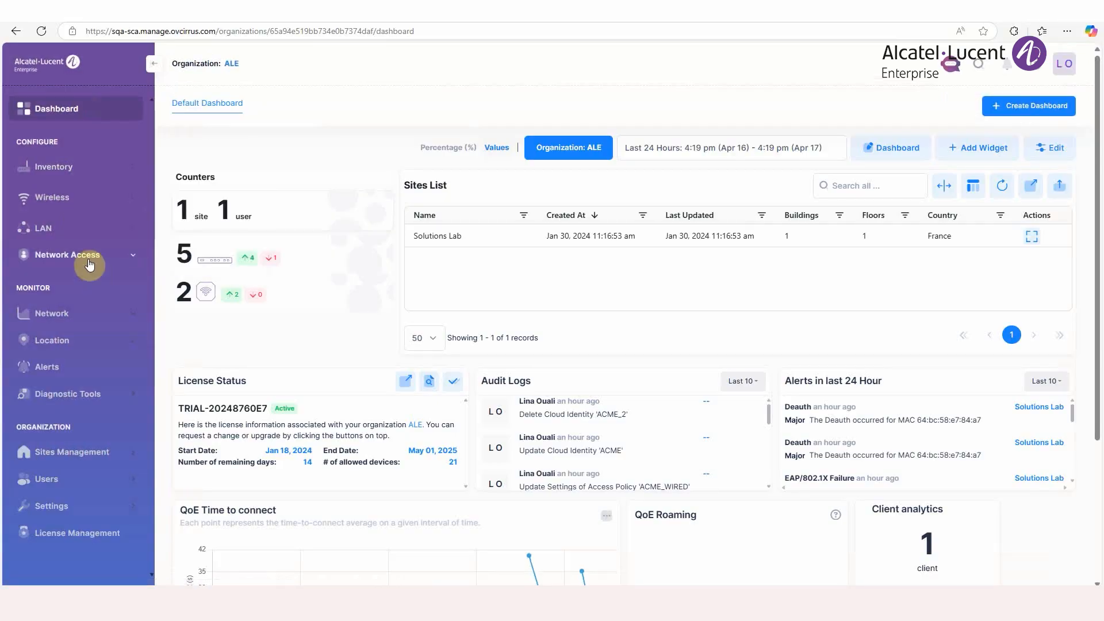
- Open the ACME access auth profile for editing and review its basic, 802.1X and advanced settings
left_click(89, 264)
mouse_move(98, 282)
left_click(223, 288)
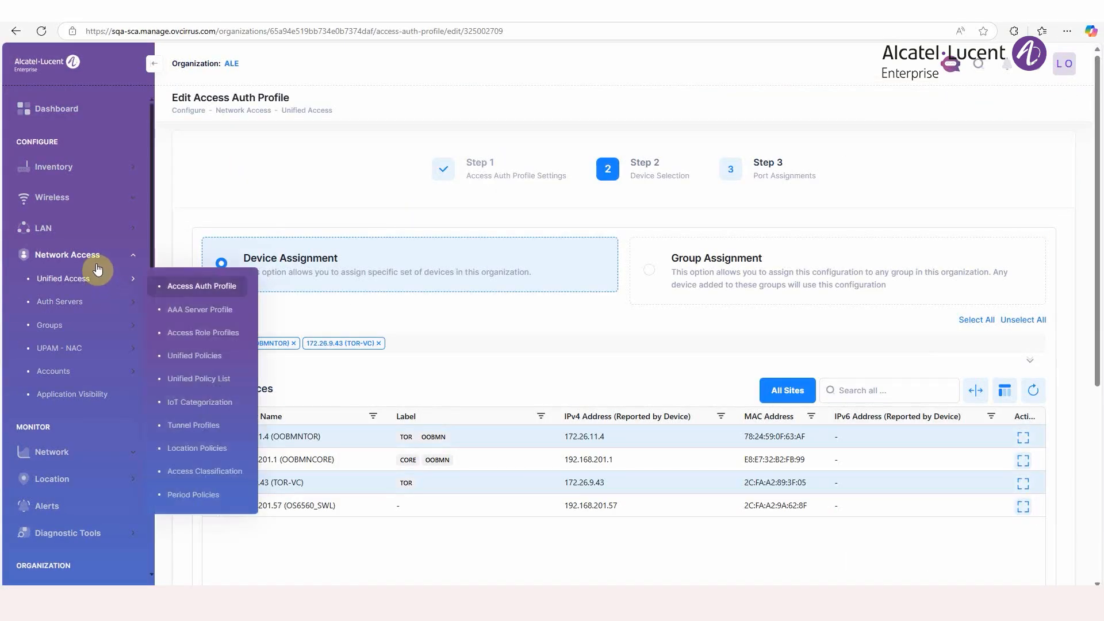
mouse_move(92, 299)
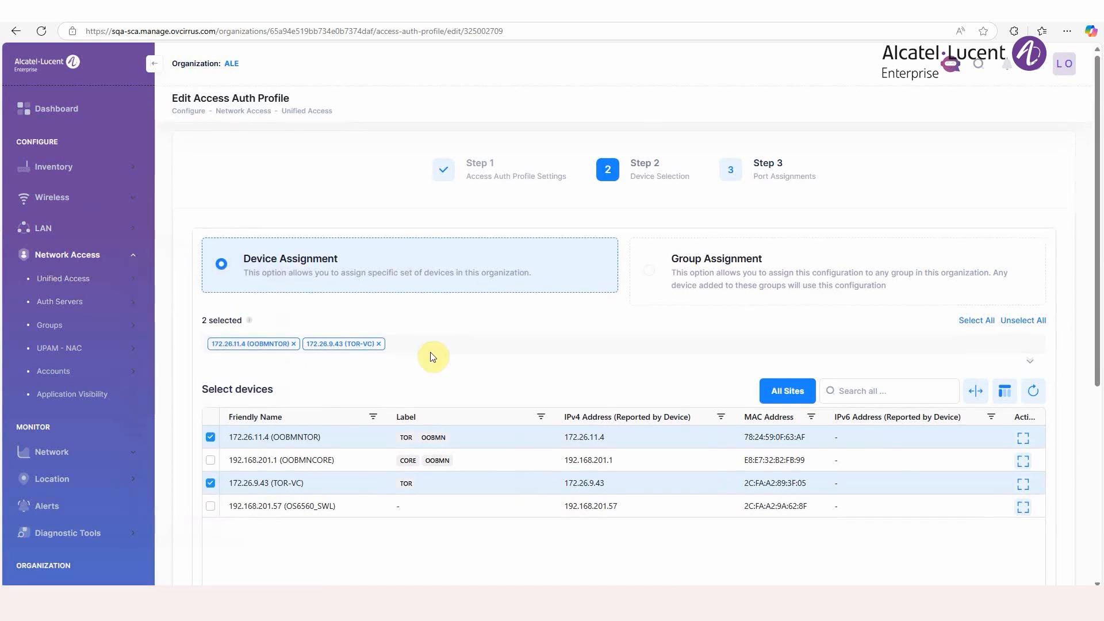
left_click(469, 168)
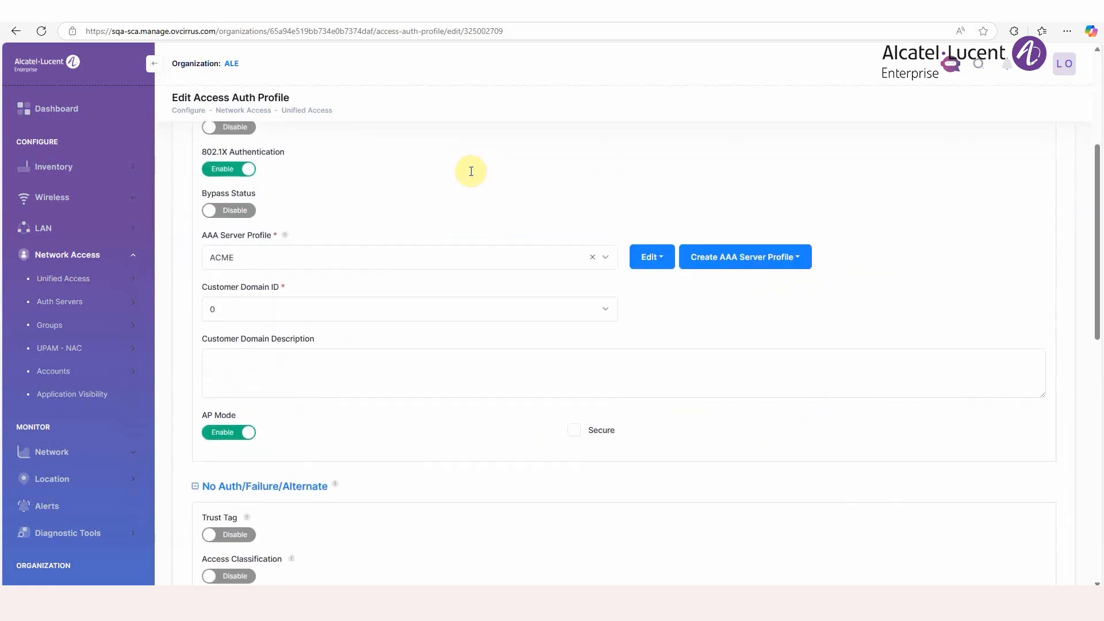
scroll(471, 171, "up", 3)
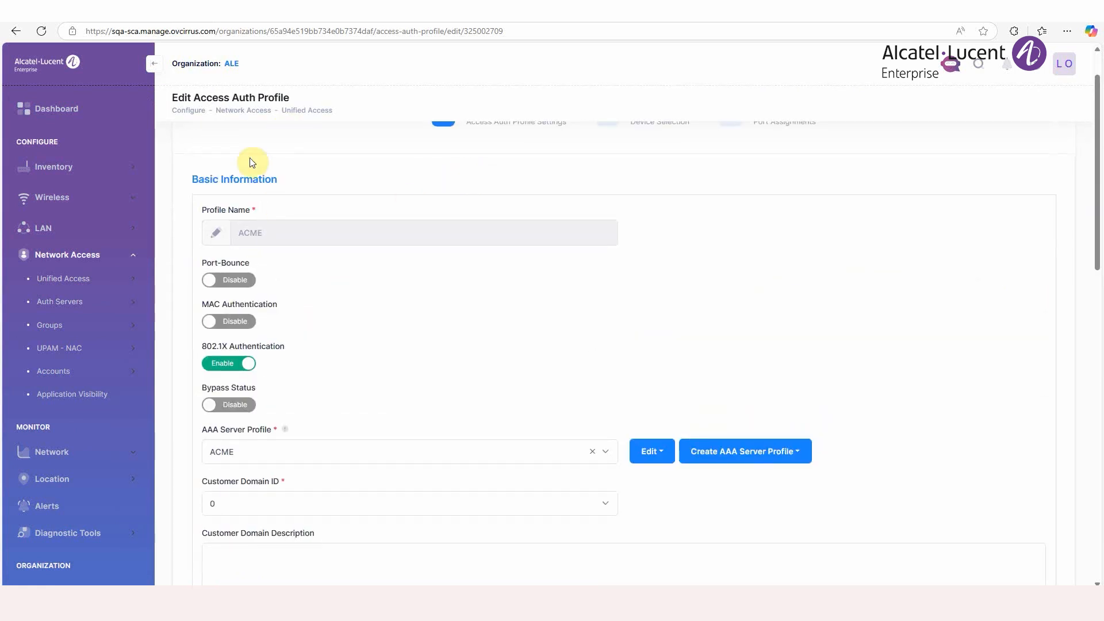
scroll(321, 216, "down", 10)
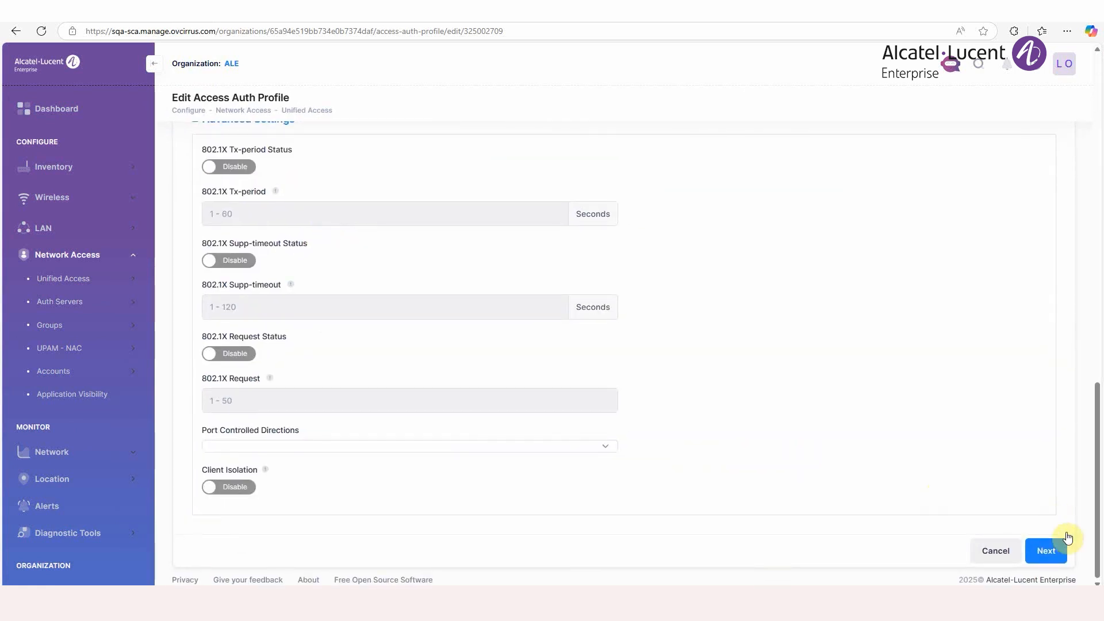
- Review the devices assigned to the ACME access auth profile and continue to the port assignments
left_click(1047, 552)
scroll(547, 291, "up", 6)
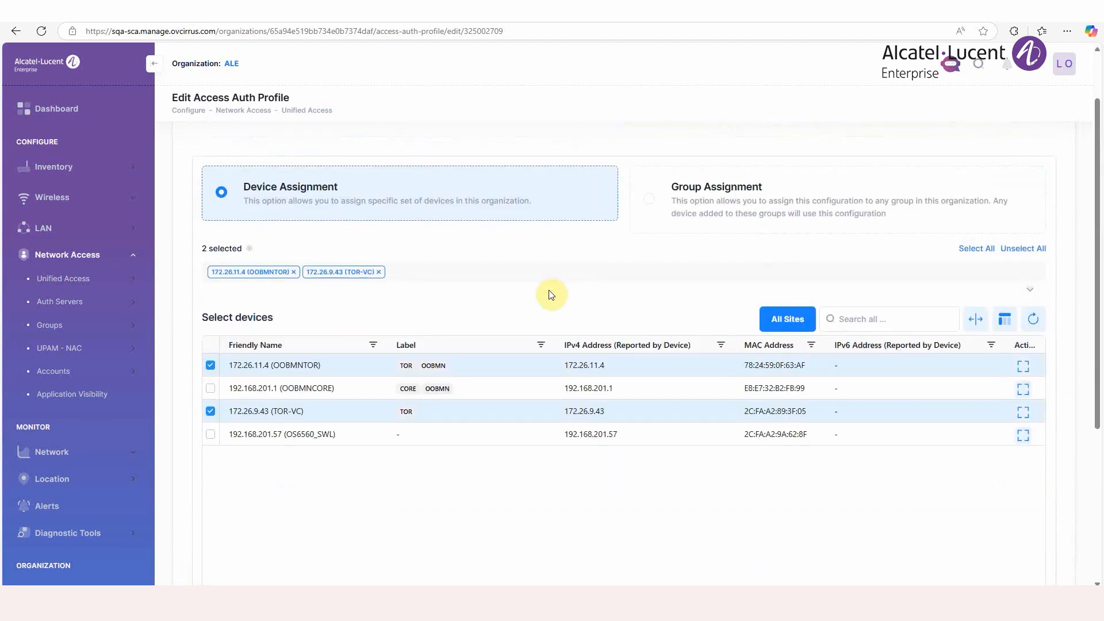
scroll(550, 294, "down", 2)
scroll(550, 294, "up", 3)
scroll(550, 295, "down", 4)
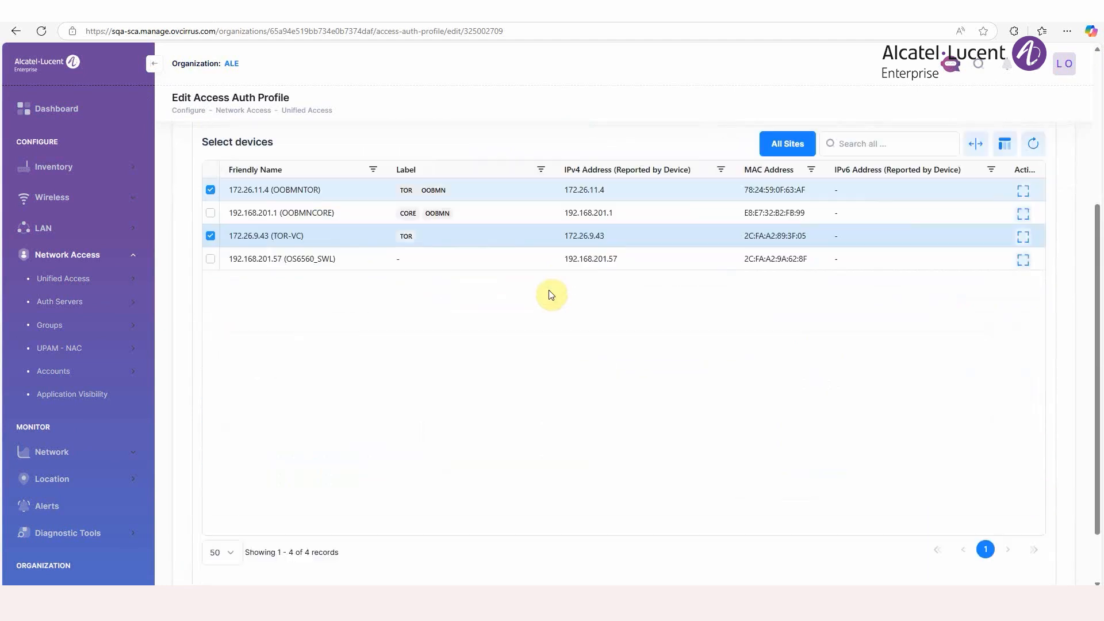
scroll(550, 294, "down", 1)
scroll(888, 524, "down", 2)
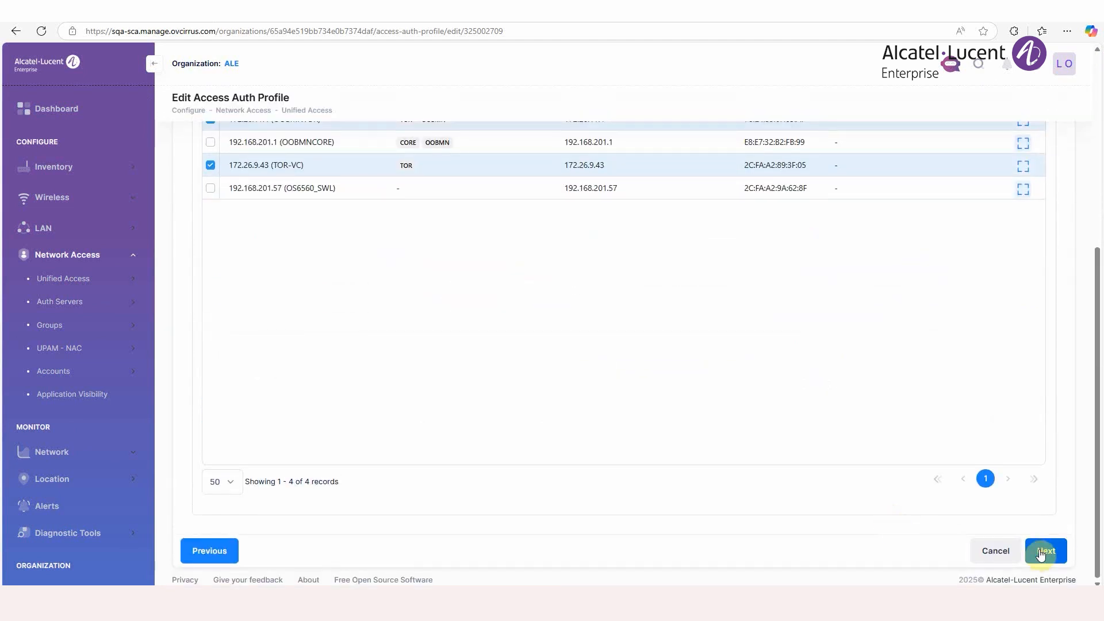
left_click(1041, 553)
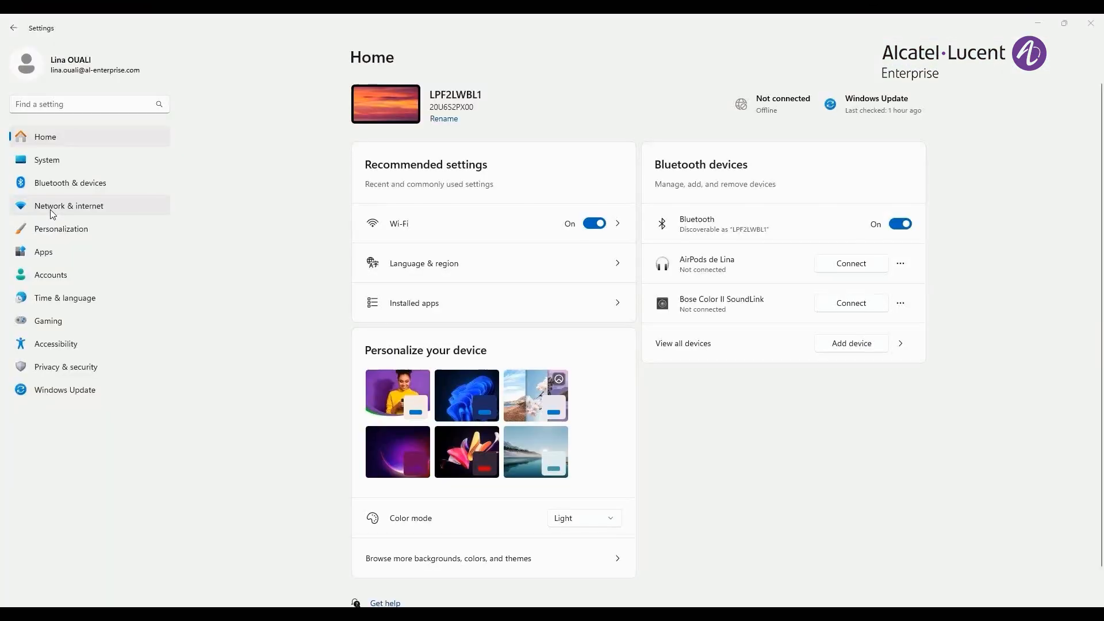
- Switch to the Windows network settings and start connecting to the ACME_CORP_TEST Wi-Fi network, accepting the first connection confirmation
left_click(50, 208)
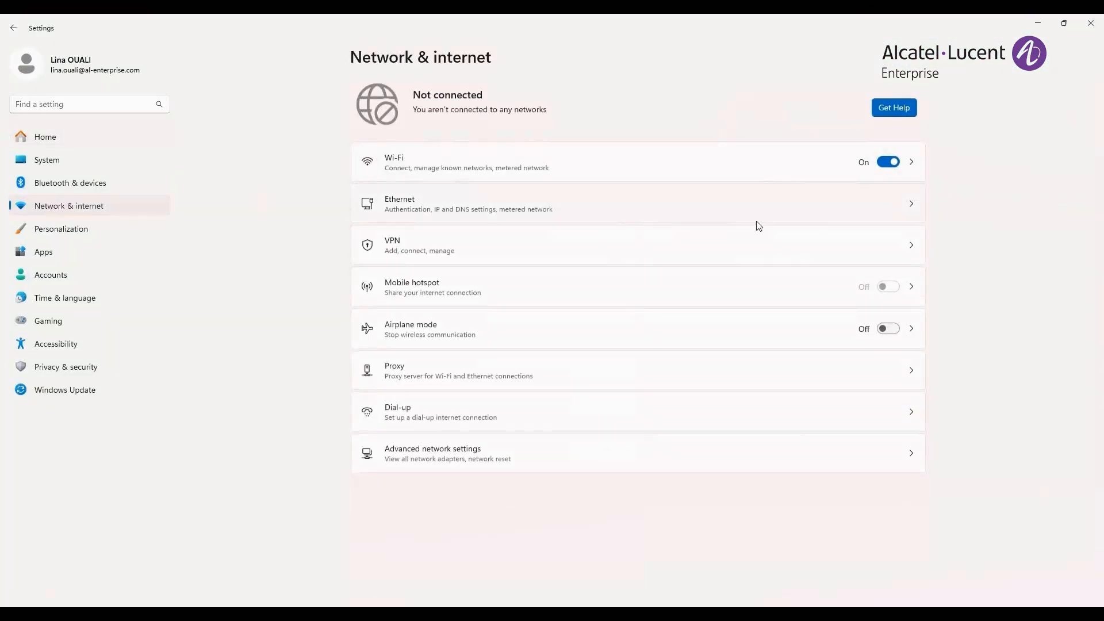
left_click(669, 173)
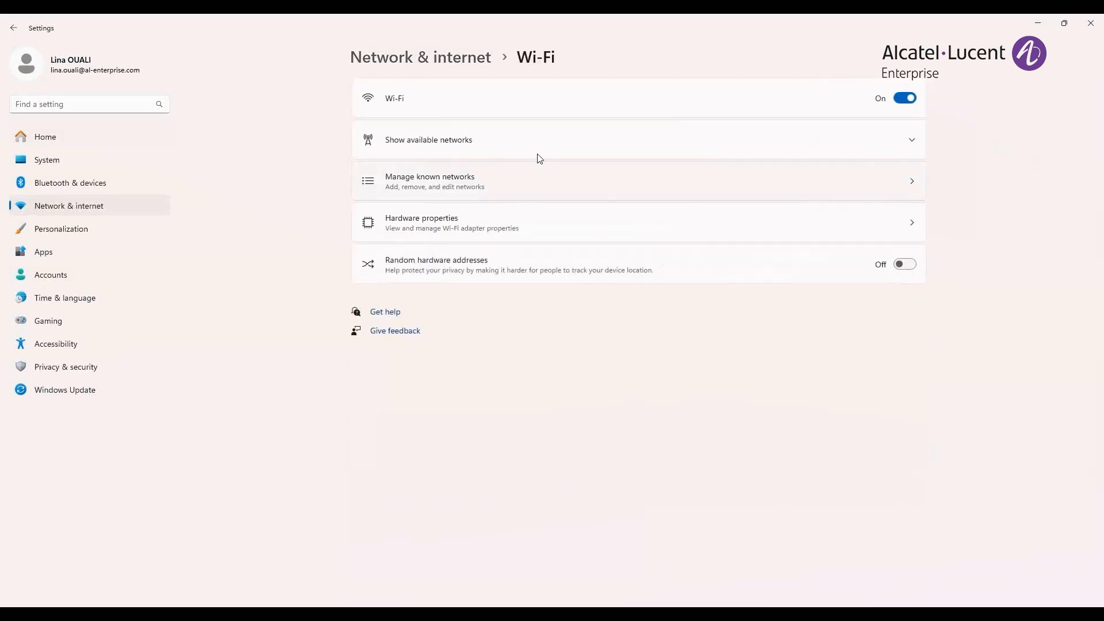
left_click(517, 147)
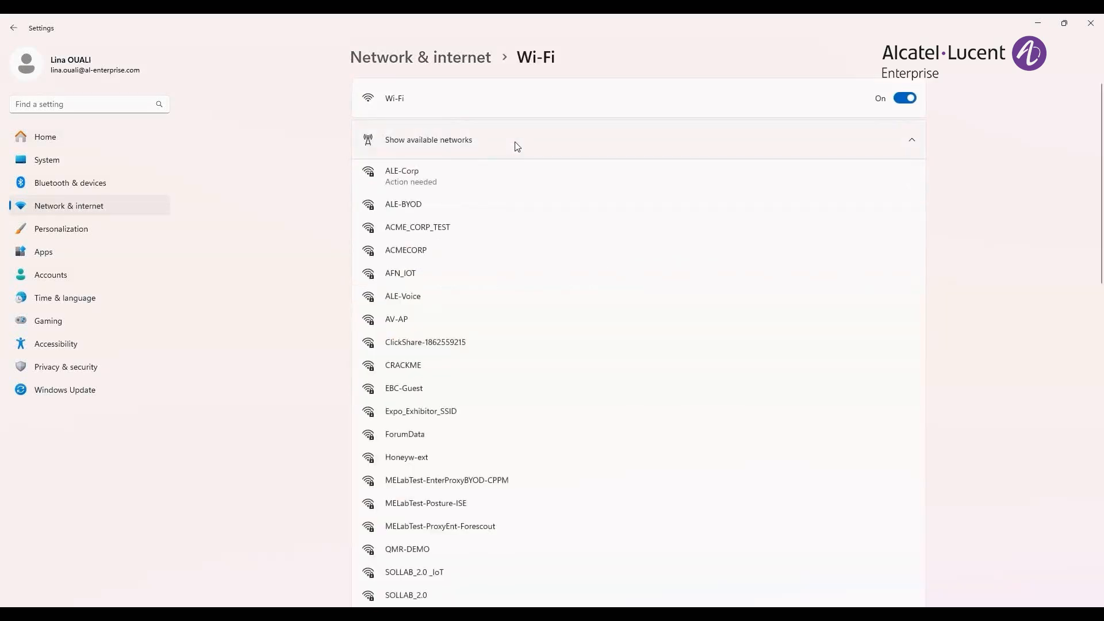
left_click(466, 231)
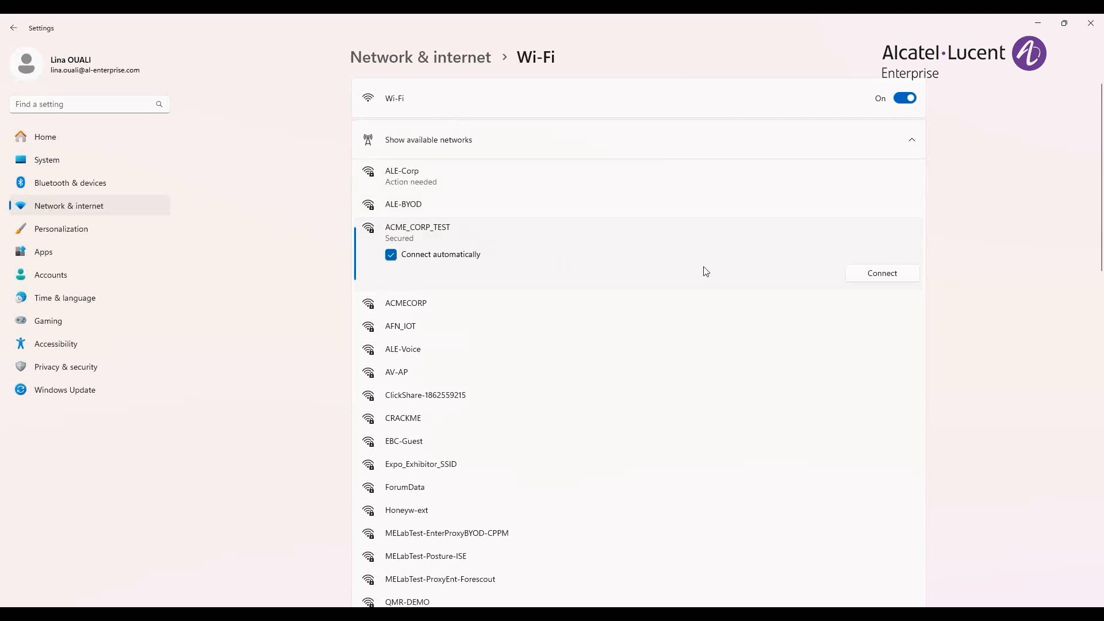
left_click(868, 274)
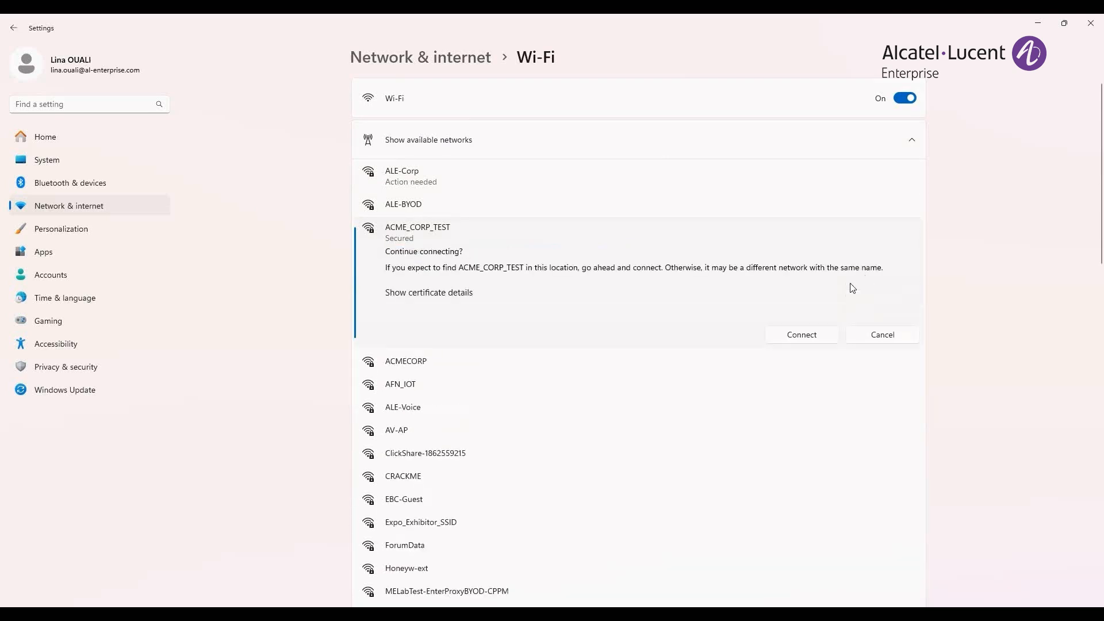
left_click(804, 335)
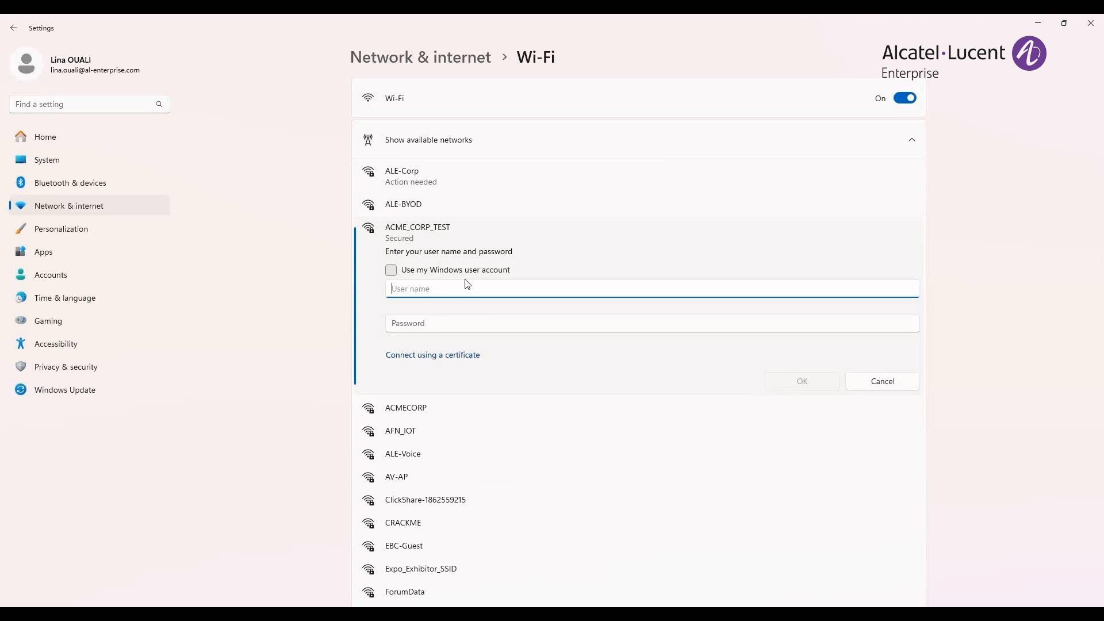
- Sign in to ACME_CORP_TEST with the user name emp and the account password, and confirm continuing the connection
type("emp")
left_click(660, 323)
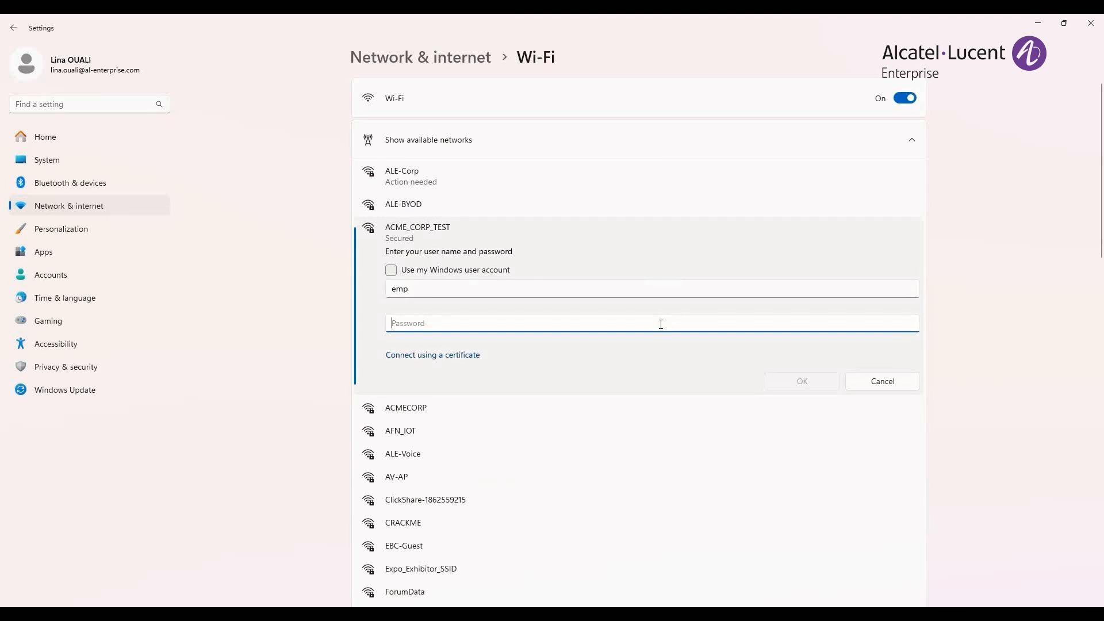
key("ctrl+v")
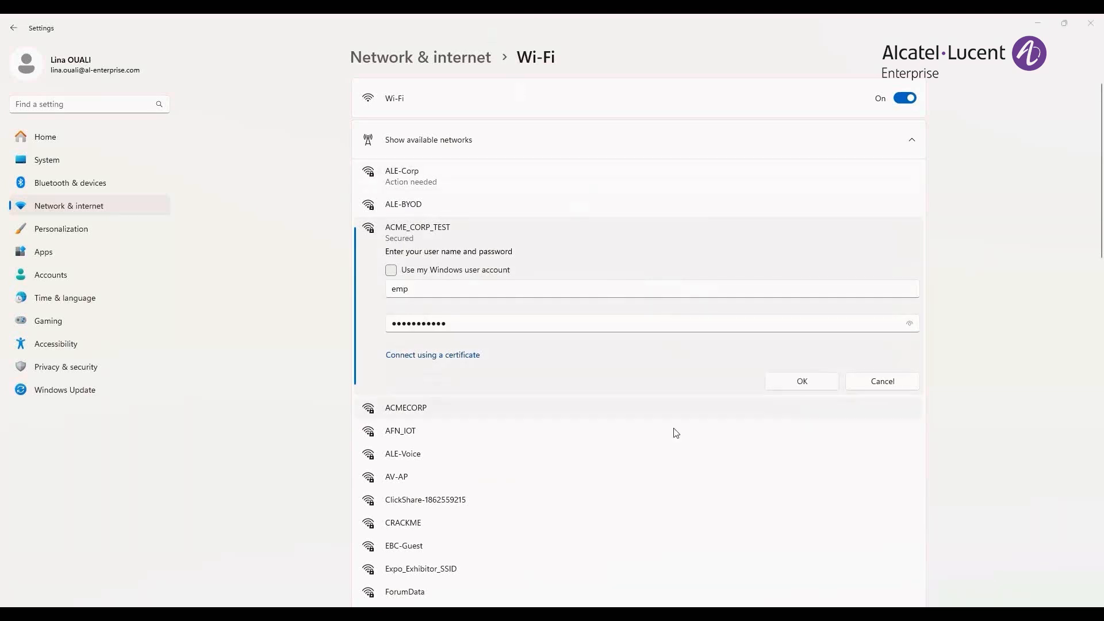
left_click(803, 382)
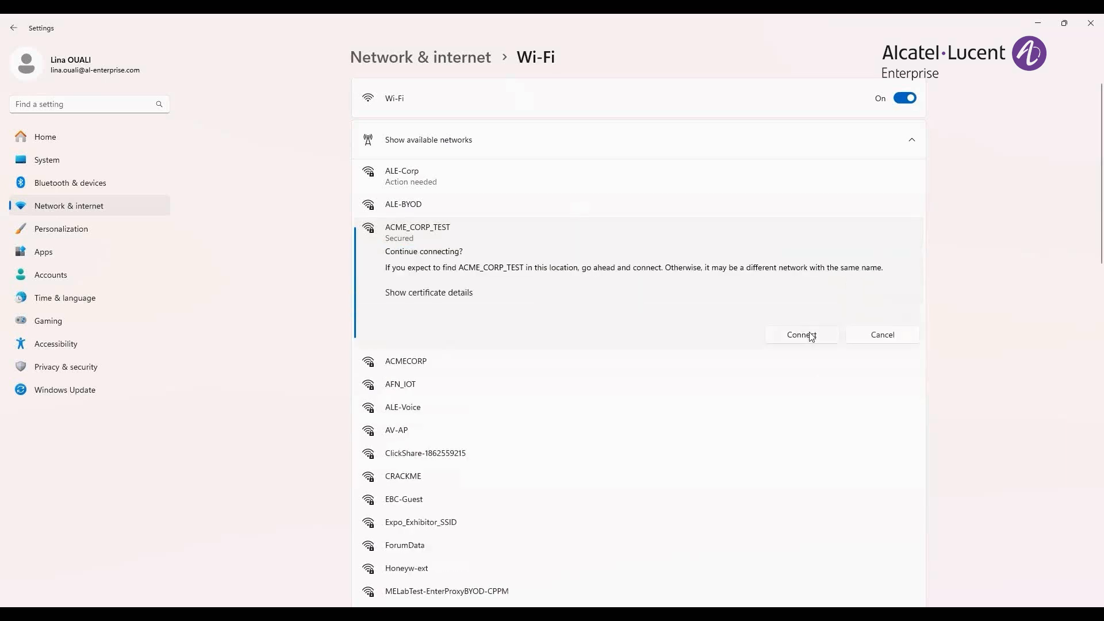
left_click(801, 334)
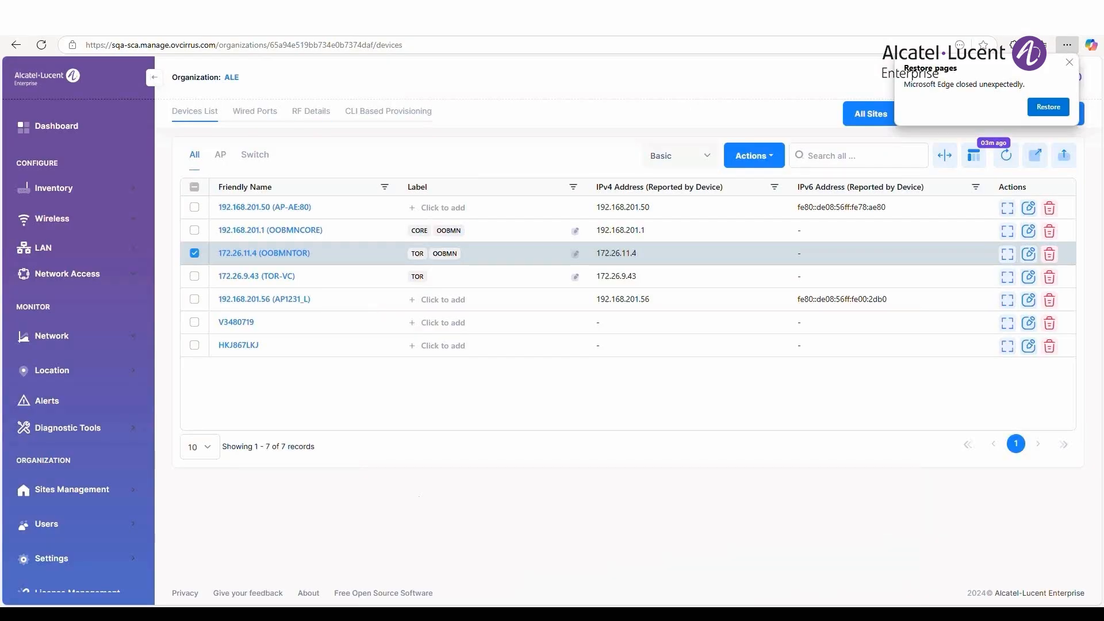
- Switch to OmniVista Cirrus and open the online authentication records under network access records
left_click(58, 338)
mouse_move(91, 391)
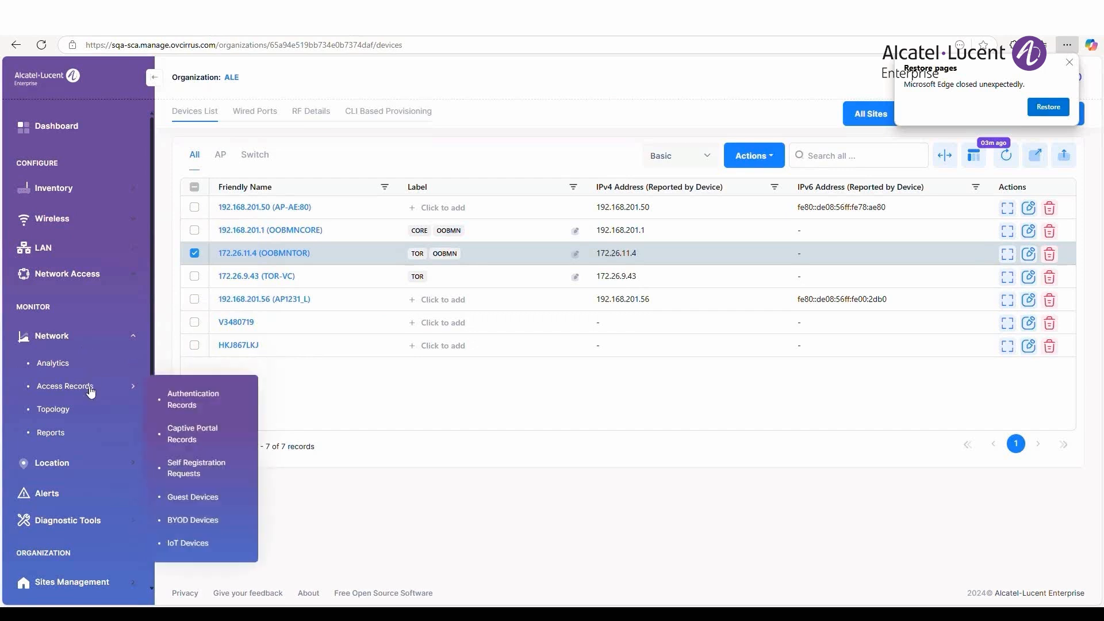
left_click(221, 402)
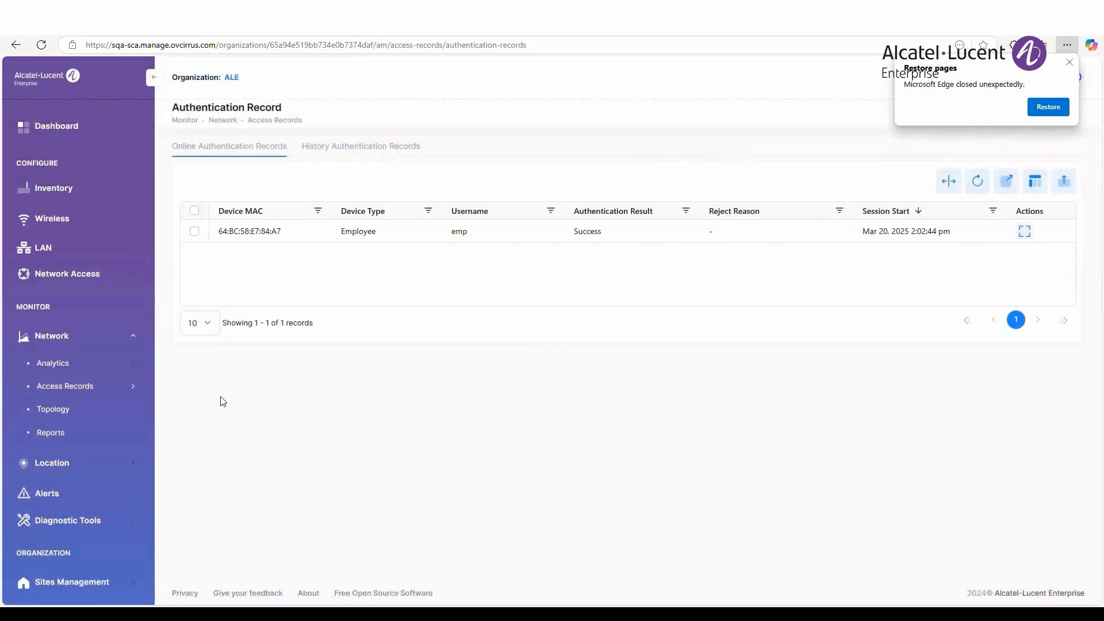
- Open the details of emp's authentication record and examine its network type, authentication resource and authentication method
left_click(1025, 232)
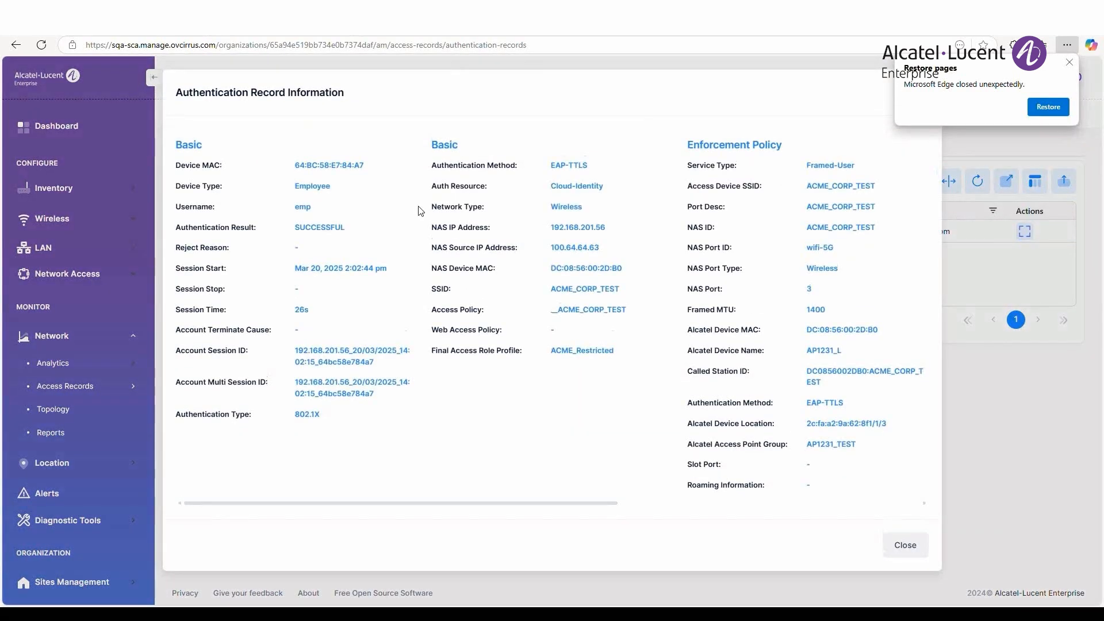
left_click_drag(430, 207, 597, 213)
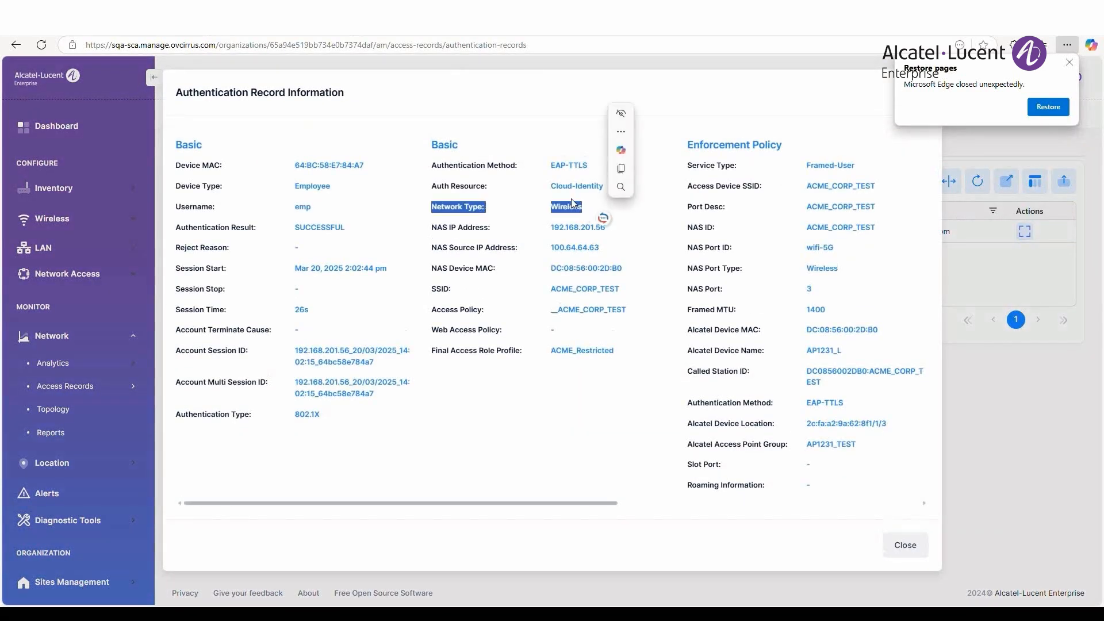
left_click_drag(430, 186, 614, 185)
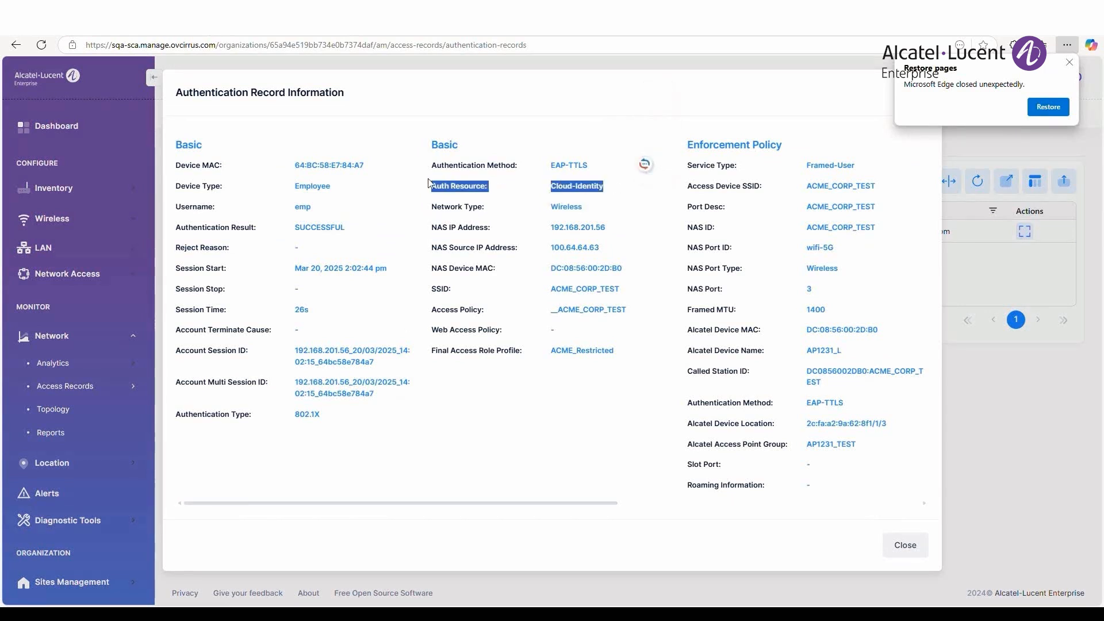
left_click_drag(430, 167, 602, 166)
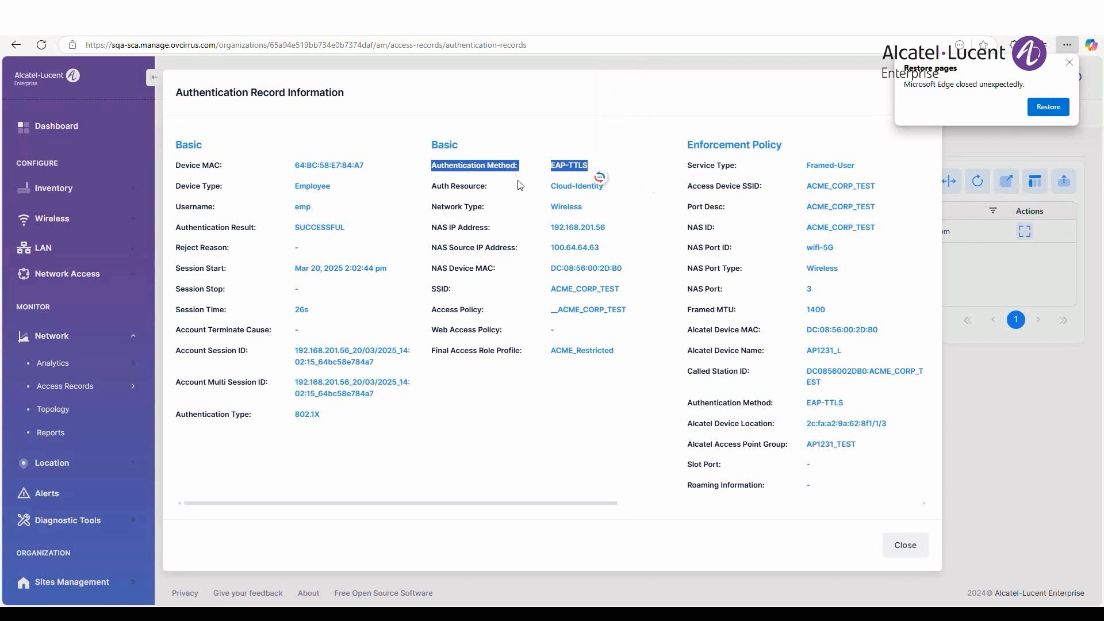
- Switch to the Azure portal, open the Default Directory sign-in logs and examine the details of emp's 1:47:11 PM sign-in to ACME
key("ctrl+Tab")
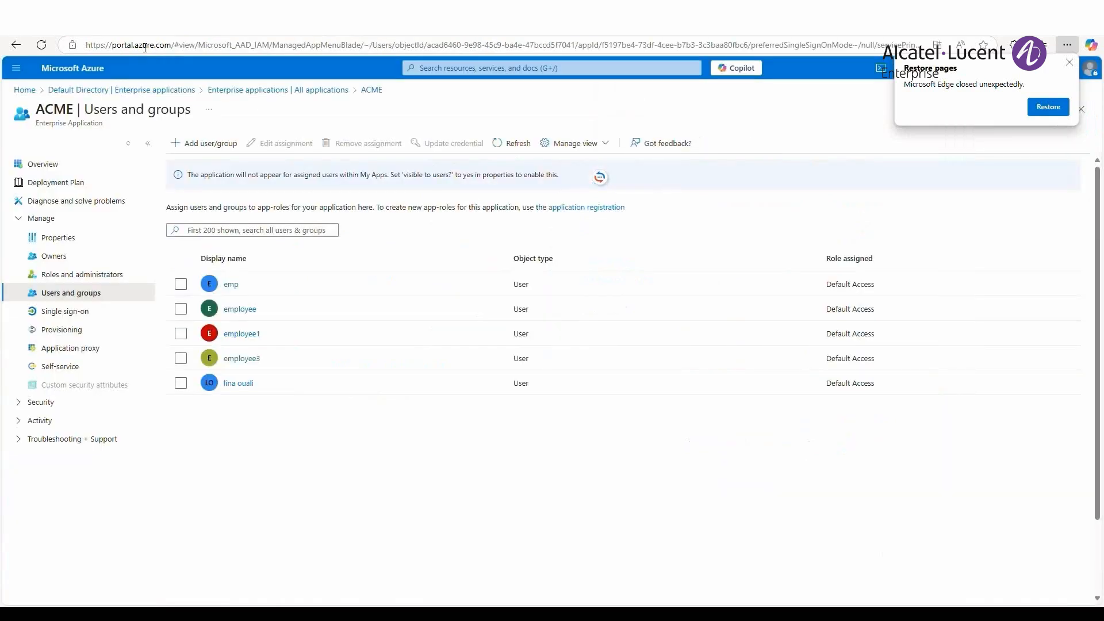
left_click(65, 90)
scroll(97, 401, "down", 5)
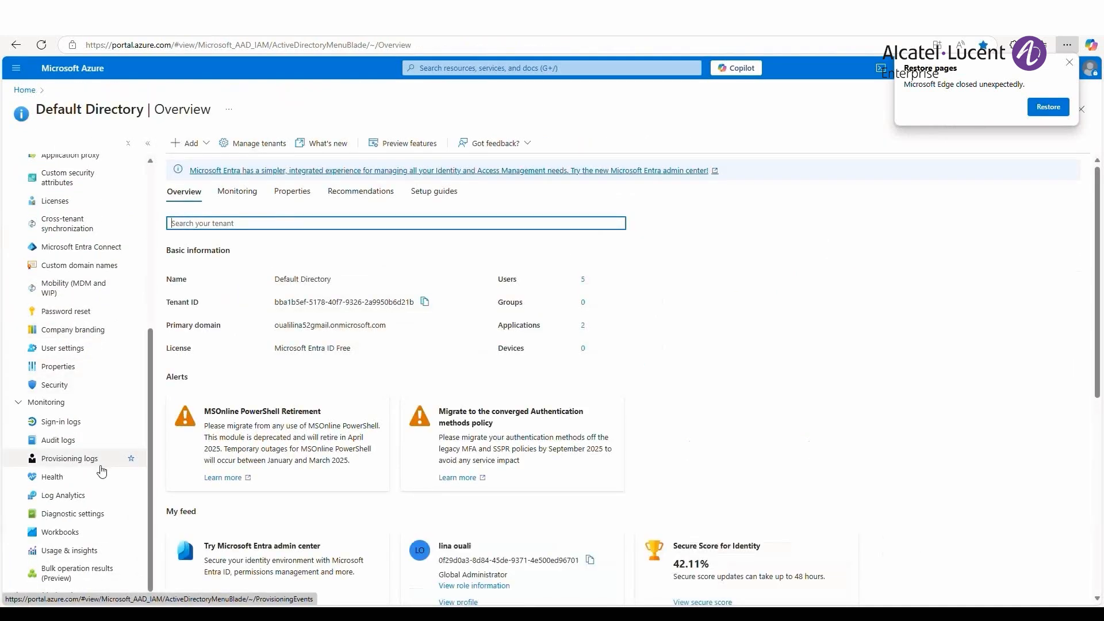
left_click(77, 425)
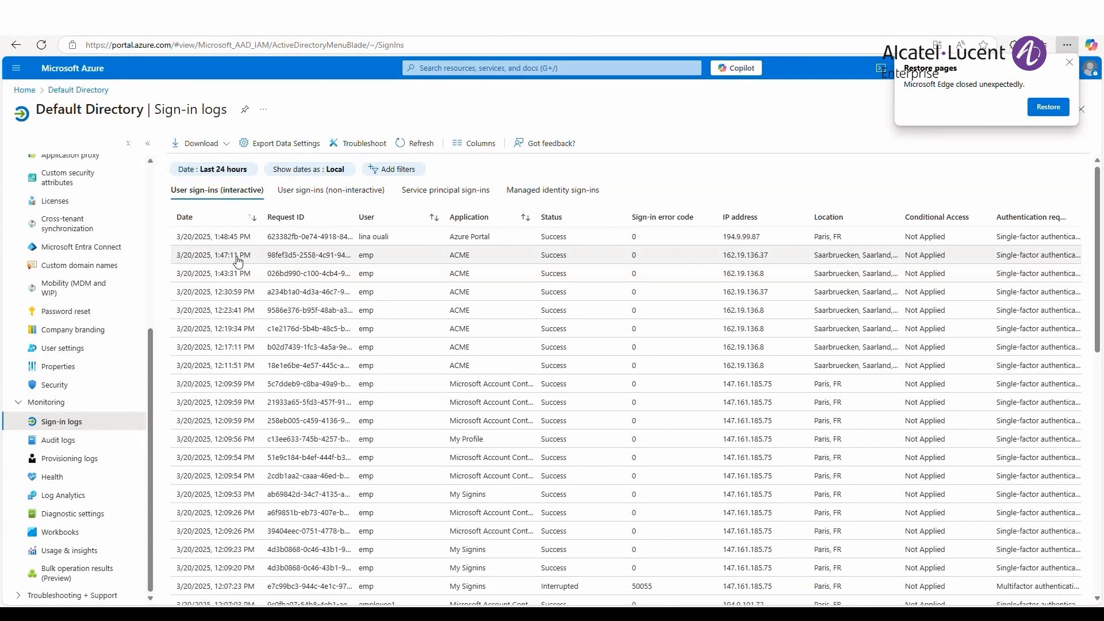
left_click(237, 259)
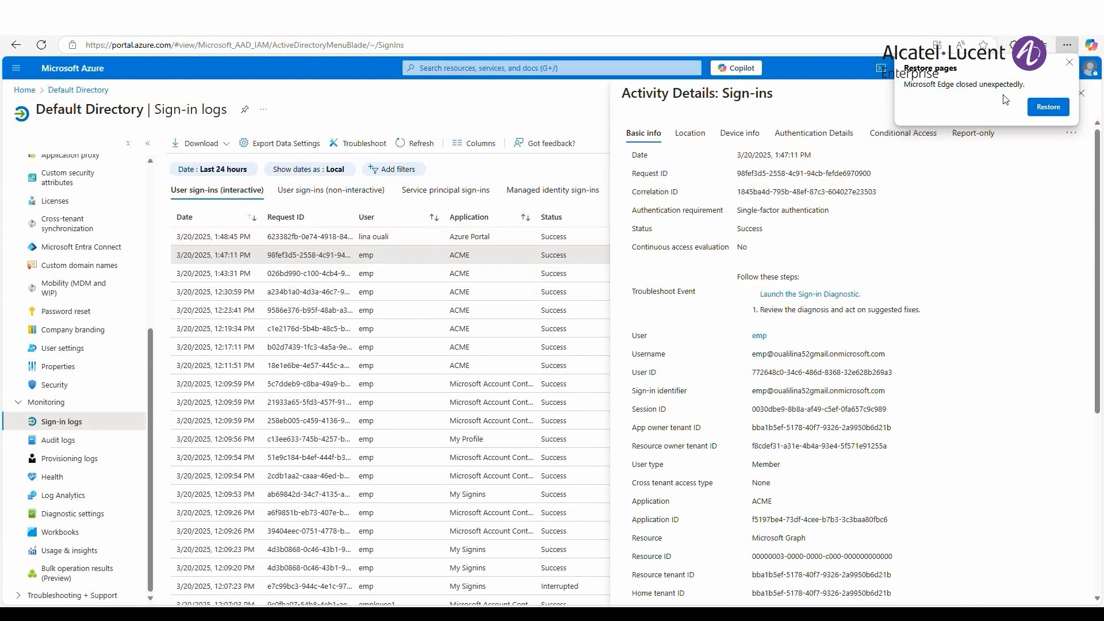
left_click(1069, 62)
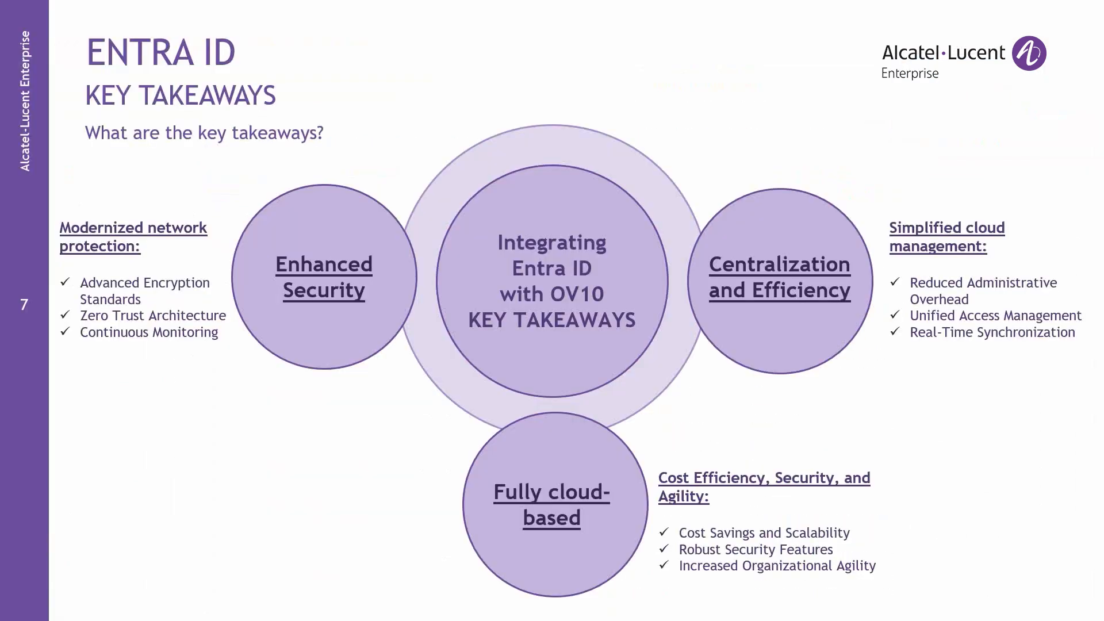